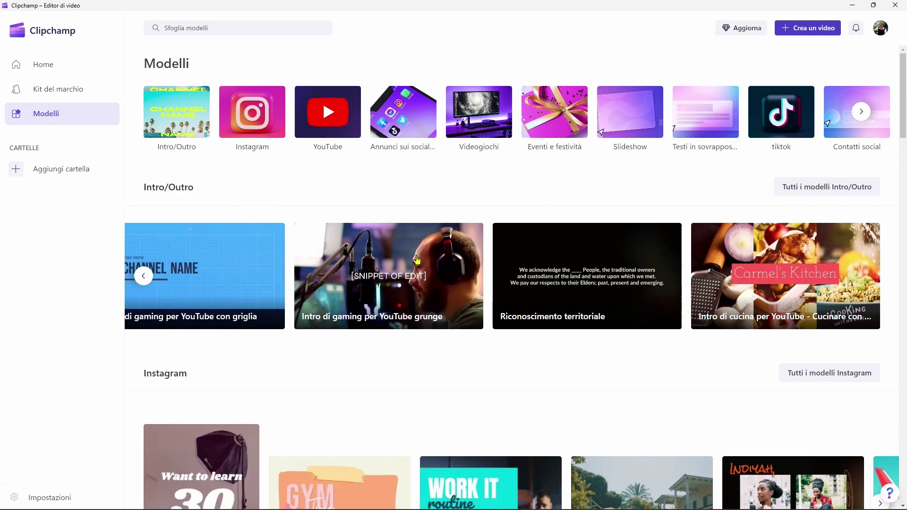
Browse the template categories from Intro/Outro to tiktok, including further designs in the holiday and events row.
scroll(395, 312, "down", 3)
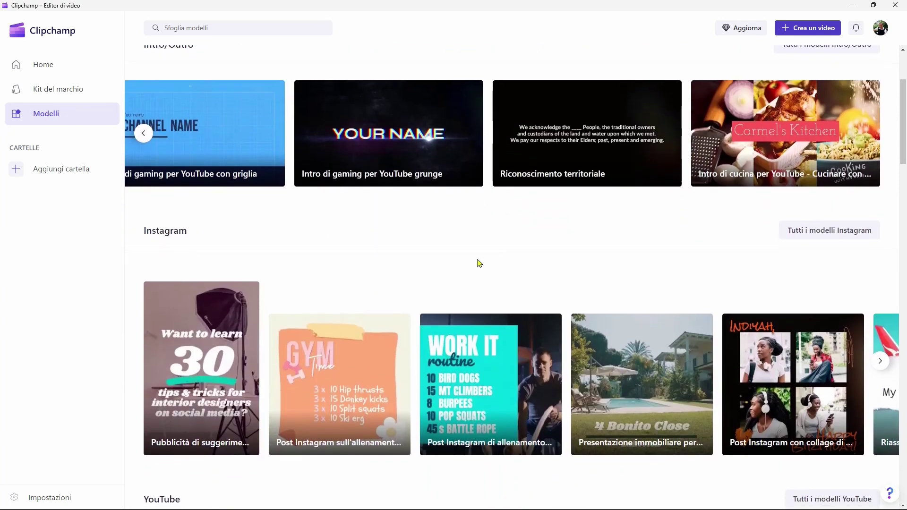
scroll(477, 263, "down", 2)
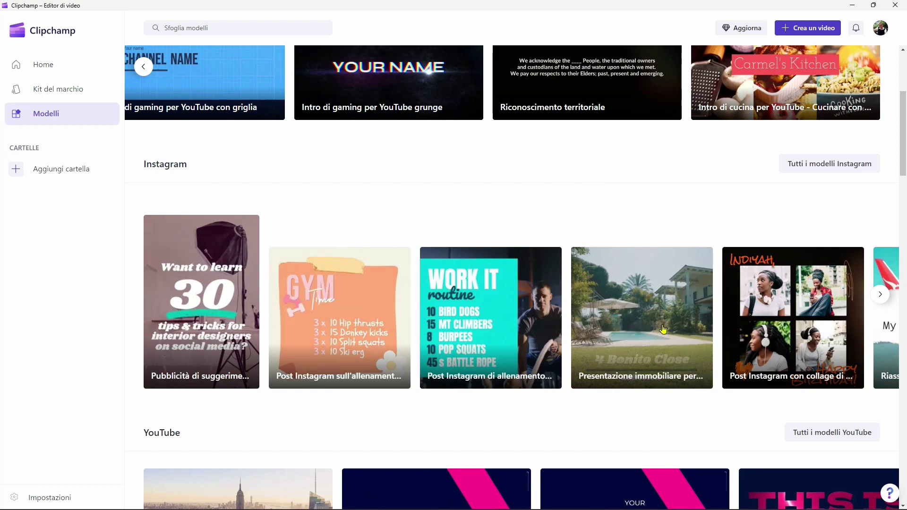
scroll(816, 324, "down", 8)
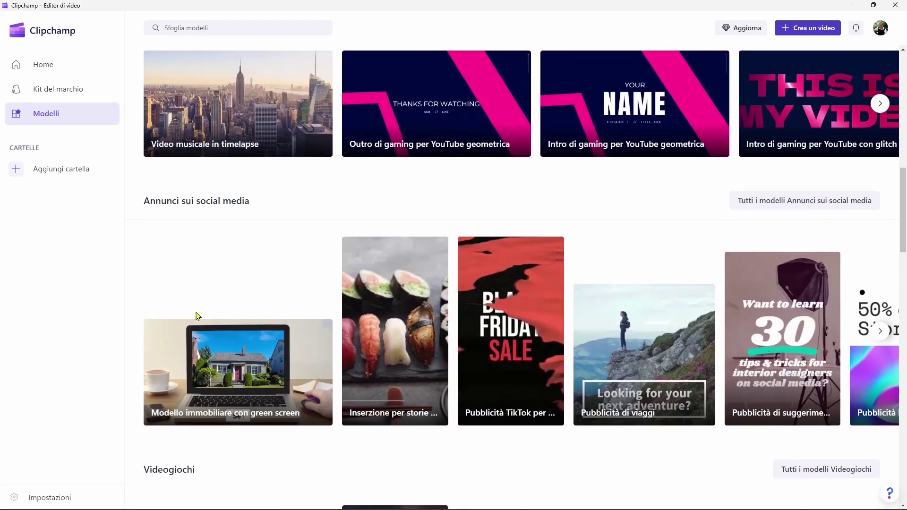
scroll(453, 334, "down", 7)
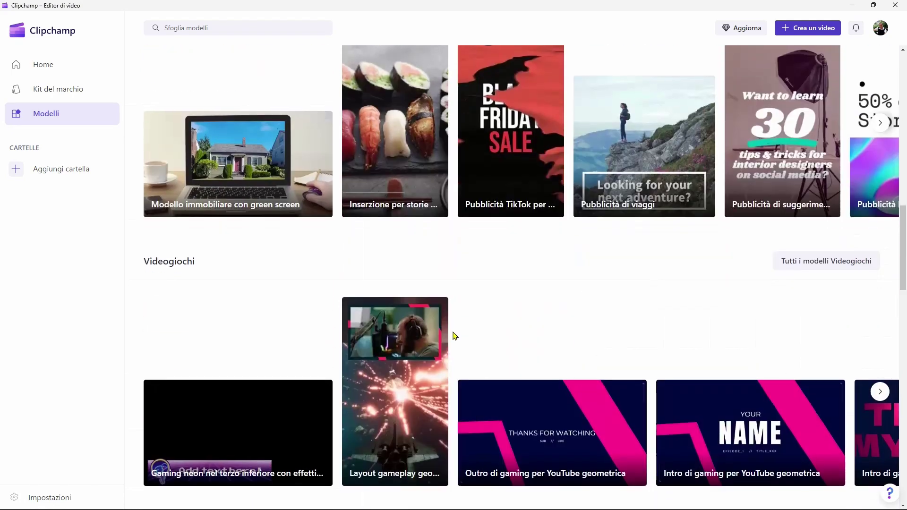
scroll(503, 325, "down", 9)
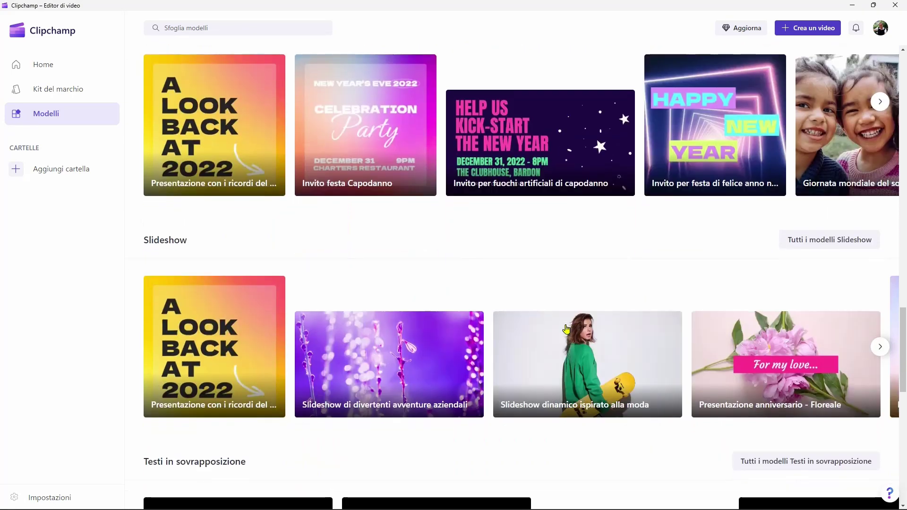
left_click(879, 102)
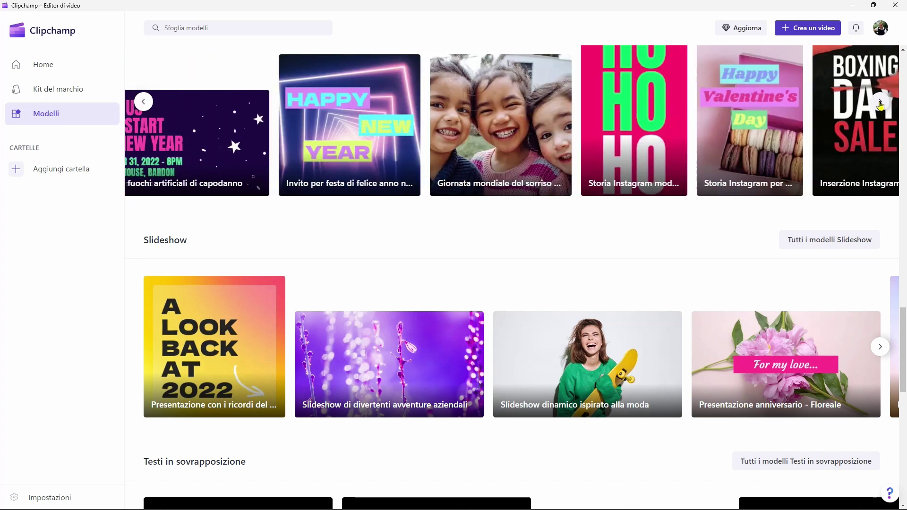
left_click(879, 102)
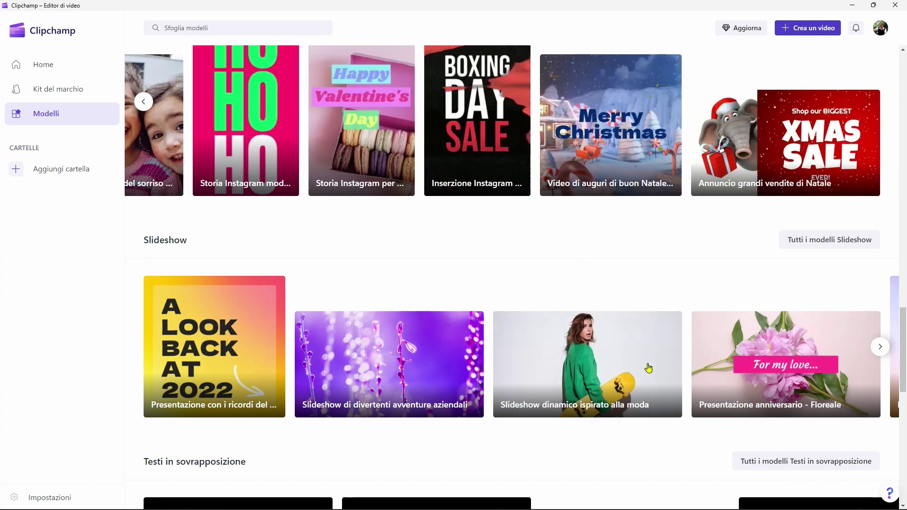
scroll(392, 363, "down", 10)
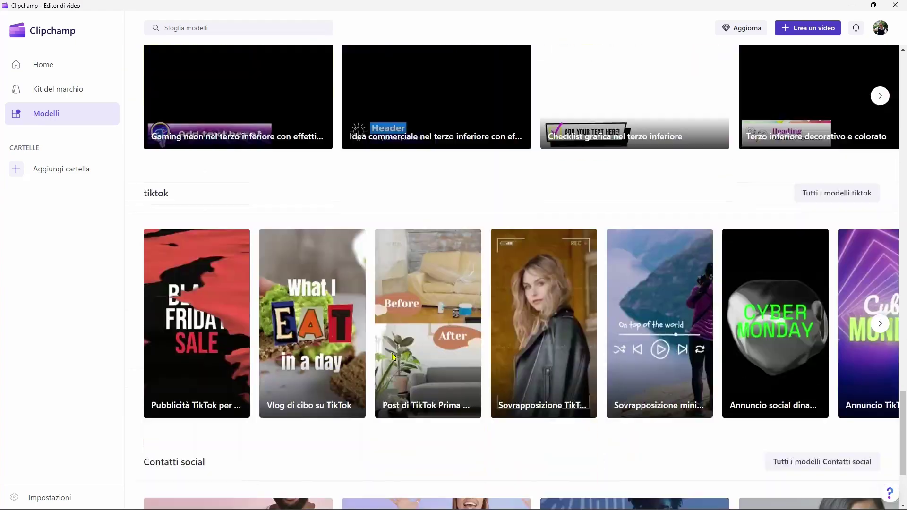
scroll(401, 344, "up", 15)
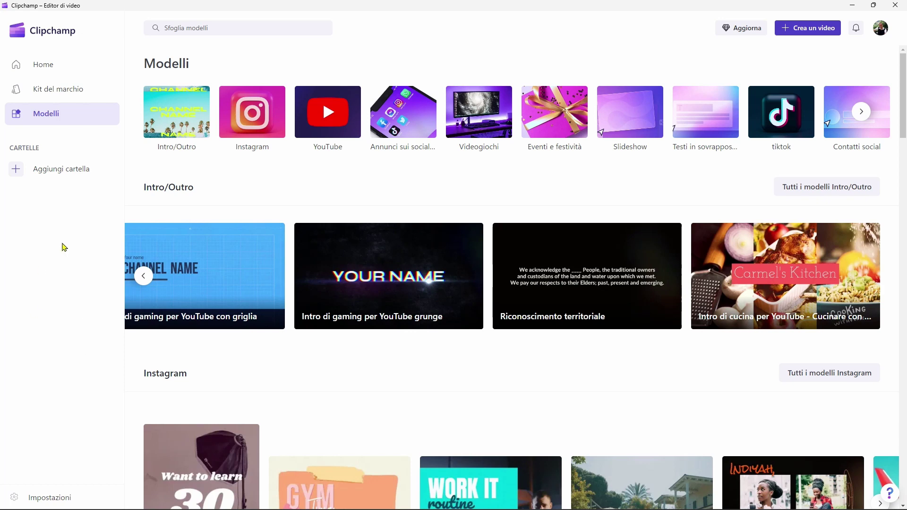
Start a new project from the template "Intro di gaming per YouTube con griglia".
left_click(226, 276)
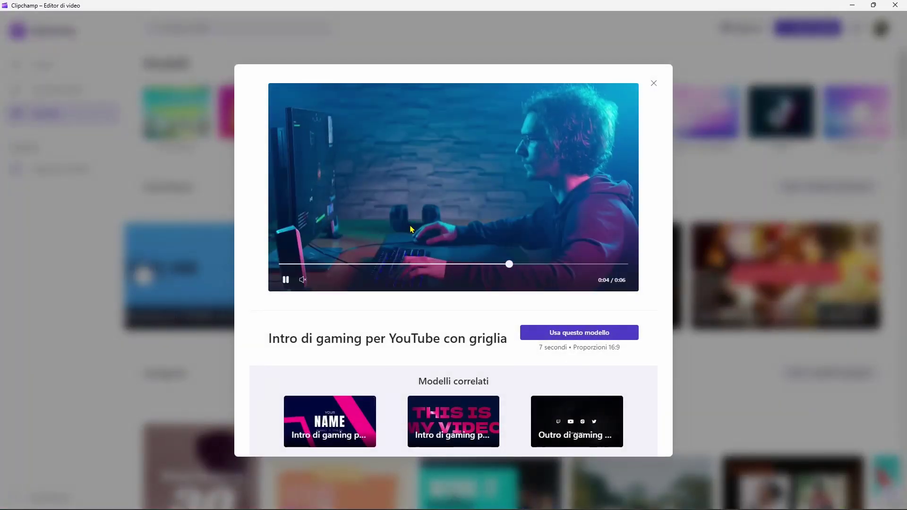
left_click(577, 338)
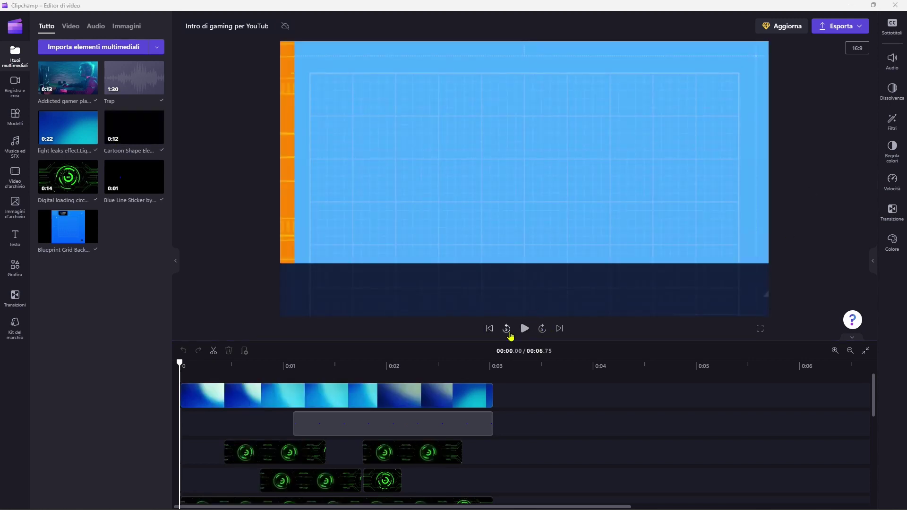
Play the opening seconds of the template, pause it, lower the system volume, and check the paused frame in full screen.
left_click(524, 329)
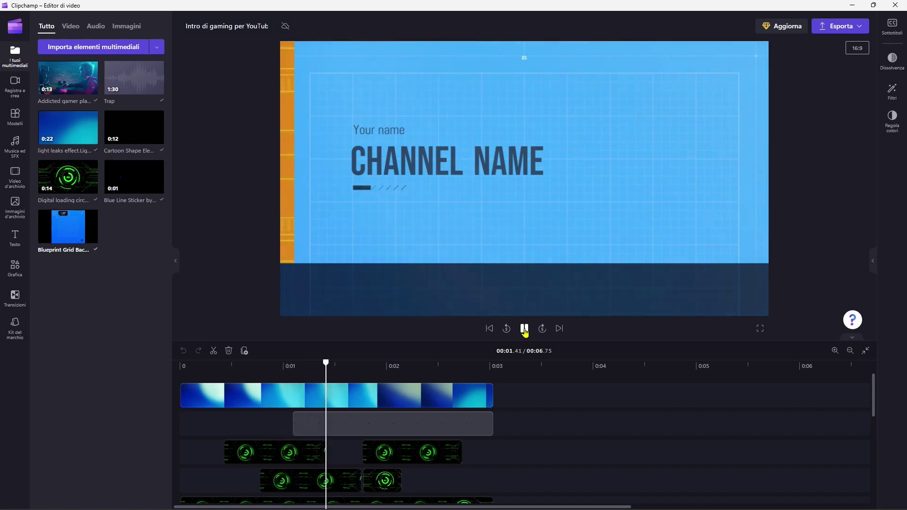
left_click(524, 328)
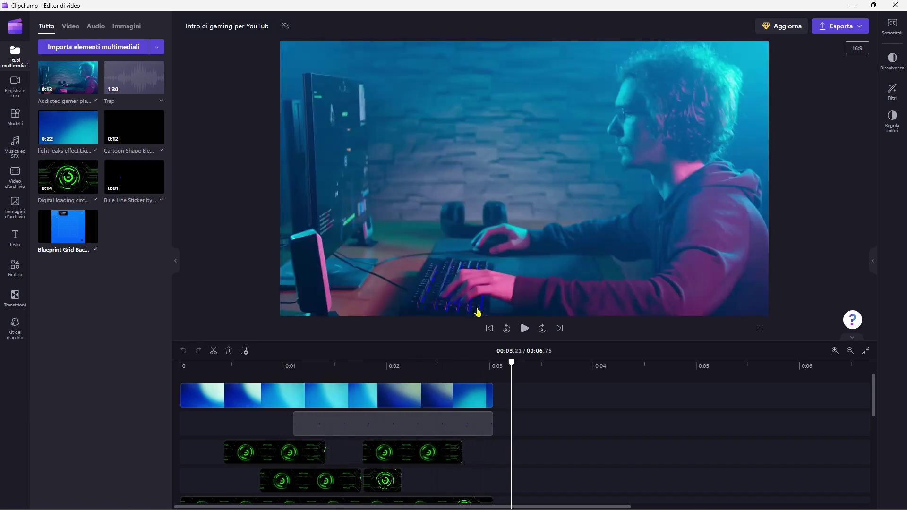
key("XF86AudioLowerVolume")
key("XF86AudioLowerVolume")
left_click(760, 329)
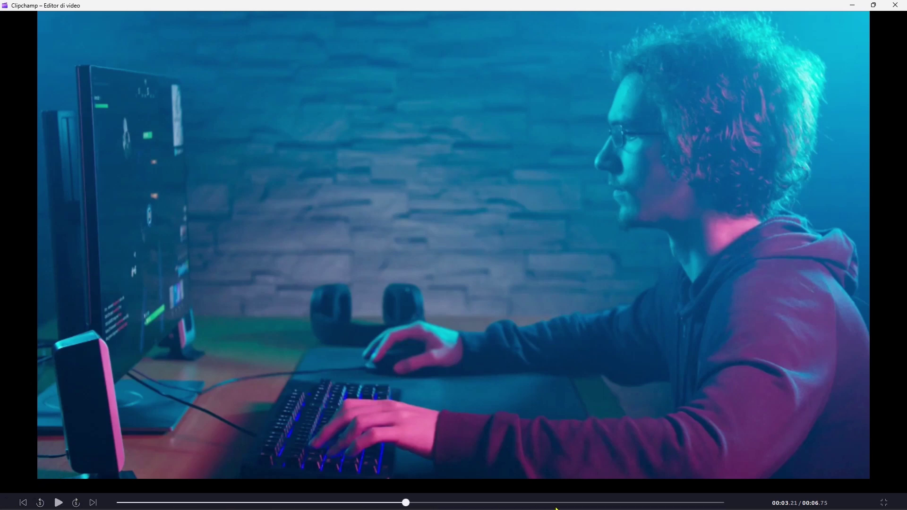
left_click(886, 505)
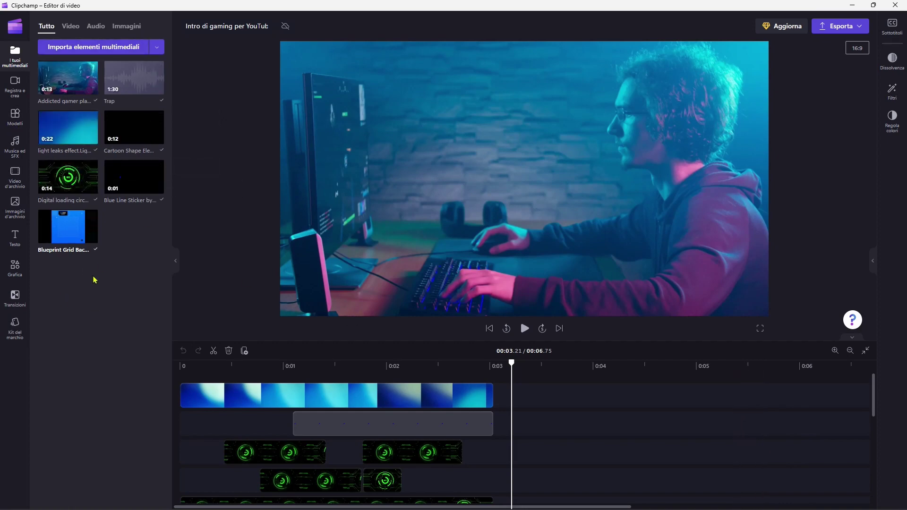
Enlarge the timeline area upward and look through the template's video, graphic, text and audio tracks.
mouse_move(124, 78)
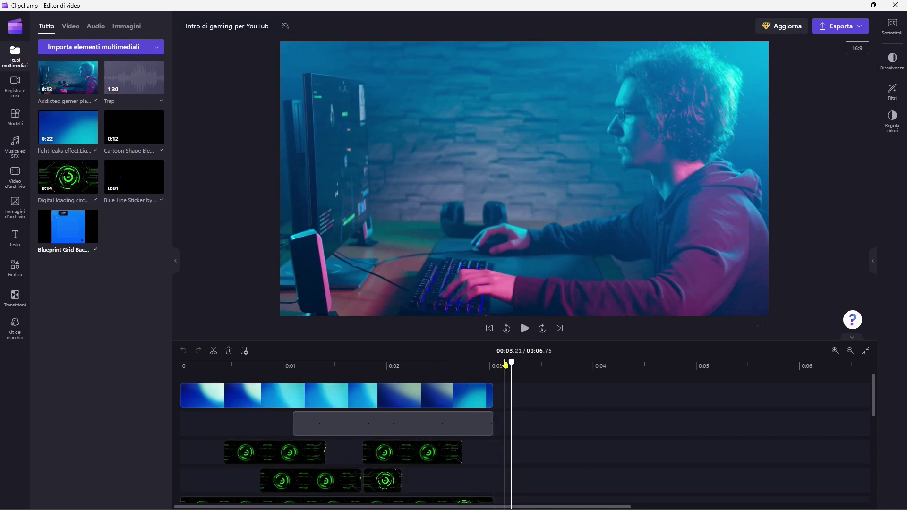
left_click_drag(468, 342, 468, 290)
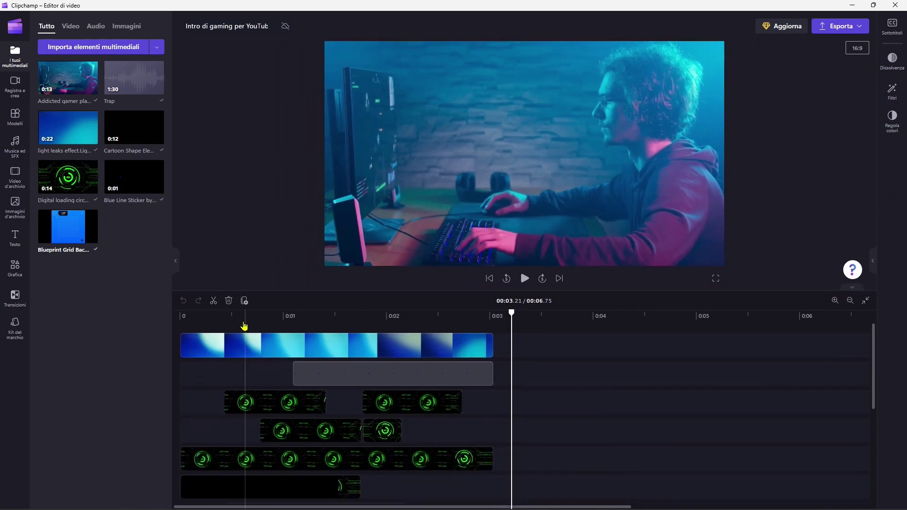
scroll(383, 385, "down", 5)
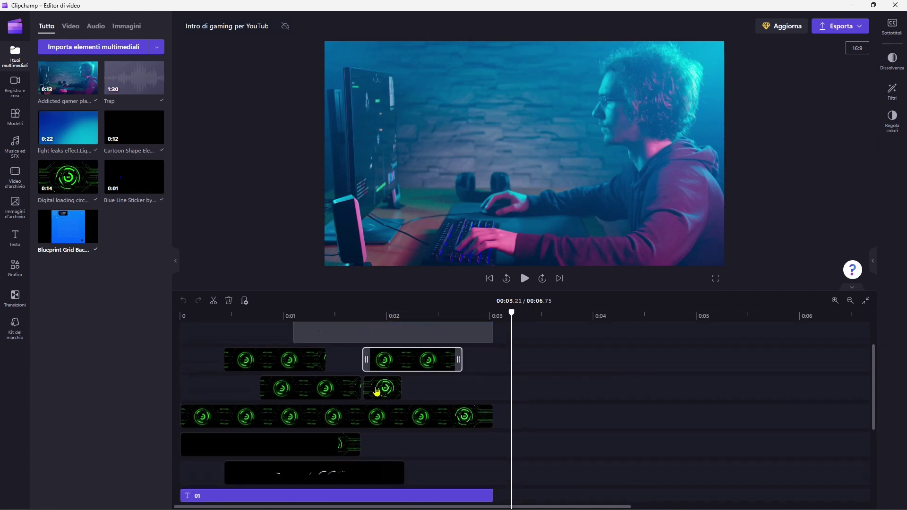
scroll(377, 392, "down", 3)
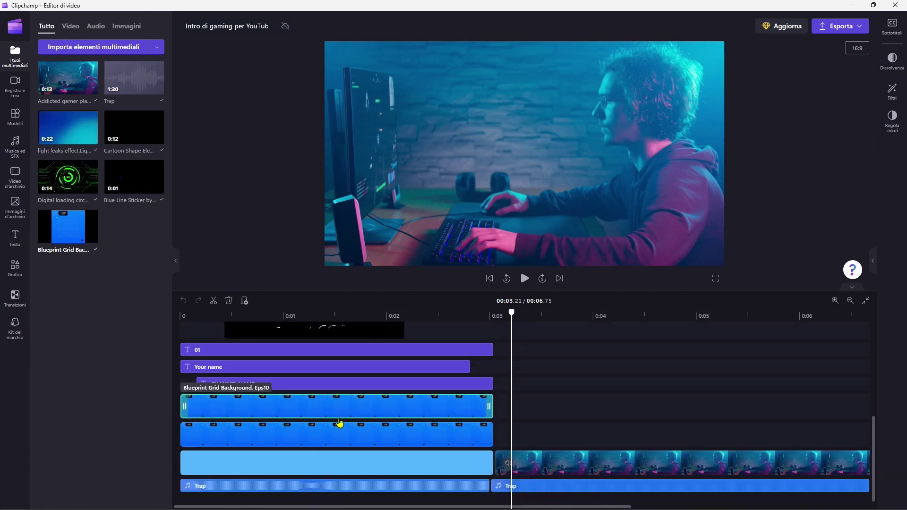
scroll(339, 423, "up", 5)
scroll(339, 423, "up", 3)
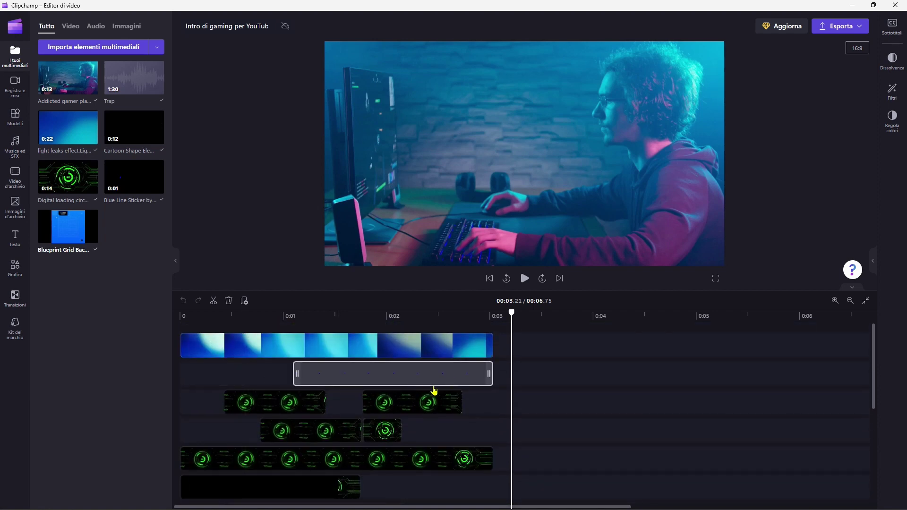
scroll(297, 408, "down", 1)
scroll(298, 407, "down", 4)
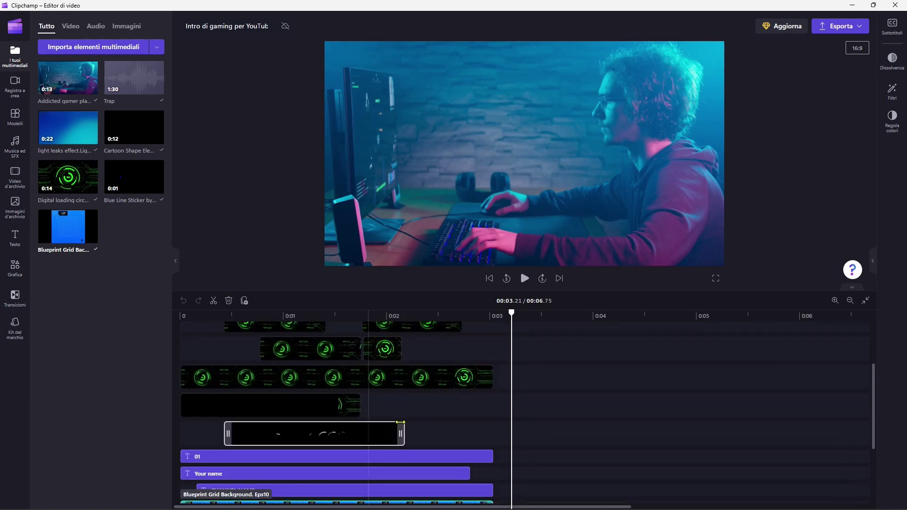
Move the playhead back to about 0.74 s, where both intro titles are displayed in the preview.
left_click(370, 314)
left_click_drag(370, 313, 256, 324)
scroll(256, 325, "up", 4)
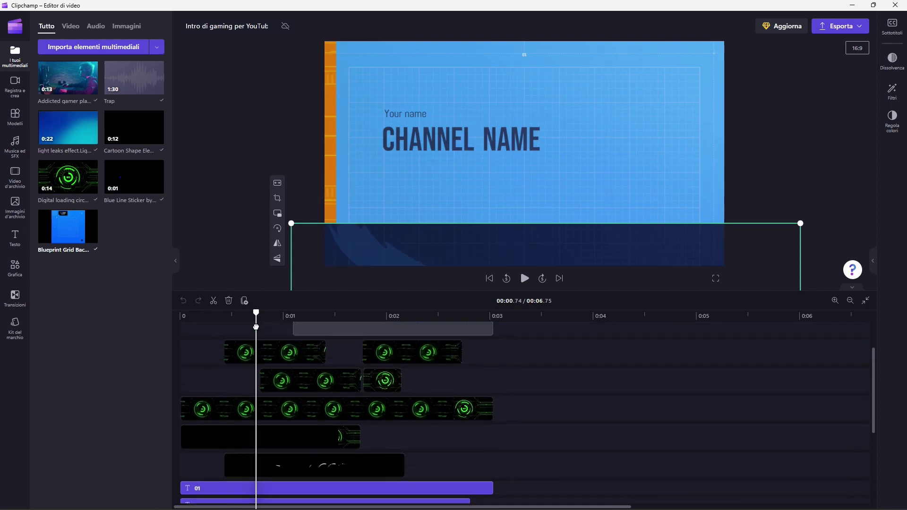
Replace the "Your name" title text with the presenter's full name in capital letters.
scroll(542, 402, "down", 5)
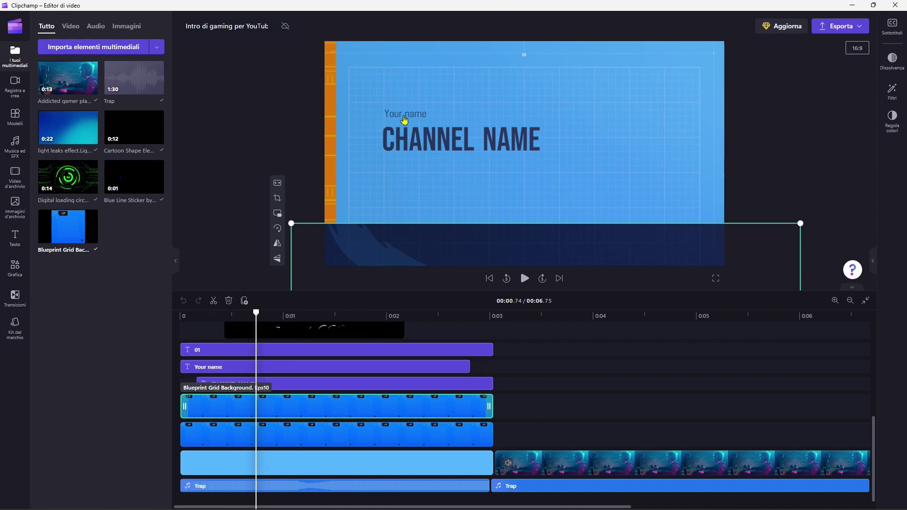
left_click(261, 368)
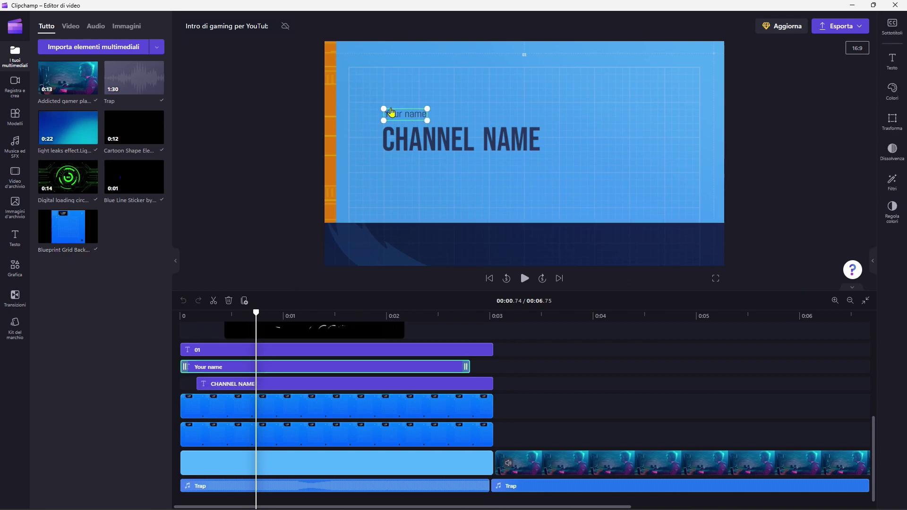
left_click(893, 61)
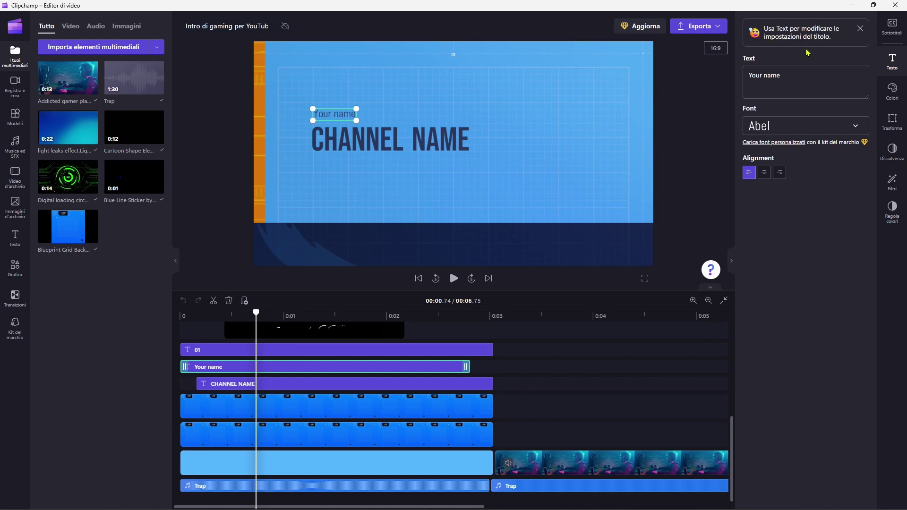
left_click_drag(786, 74, 735, 78)
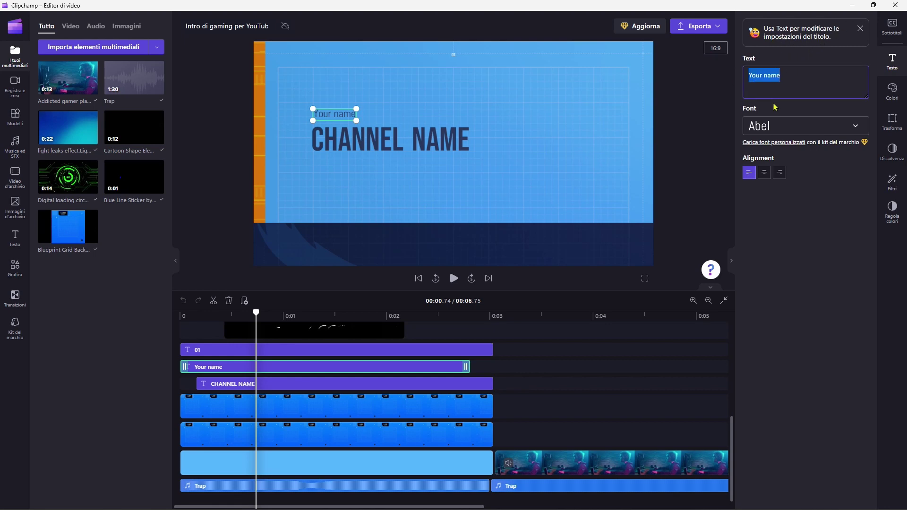
type("FRANC")
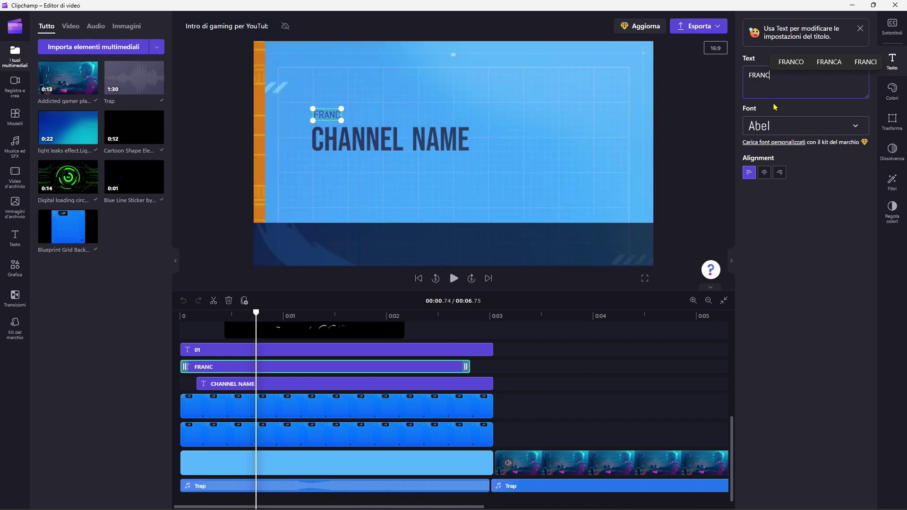
type("O AVE")
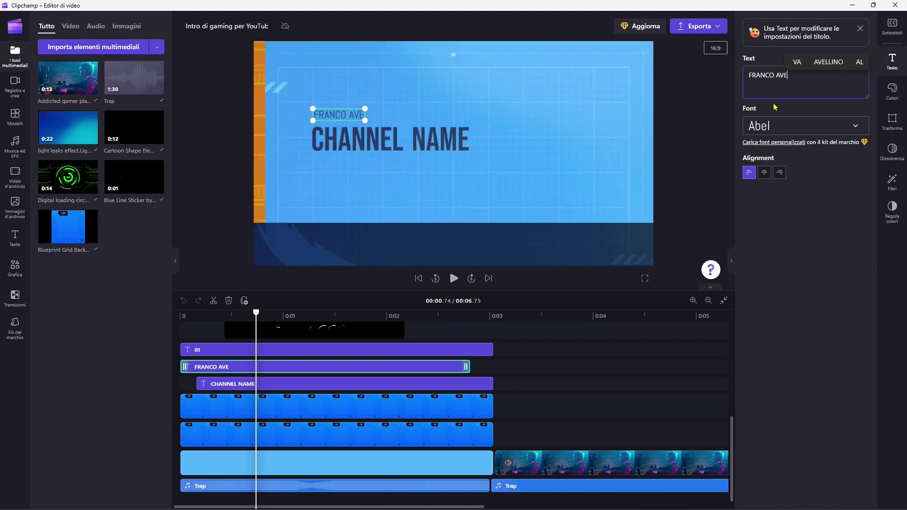
type("RSA")
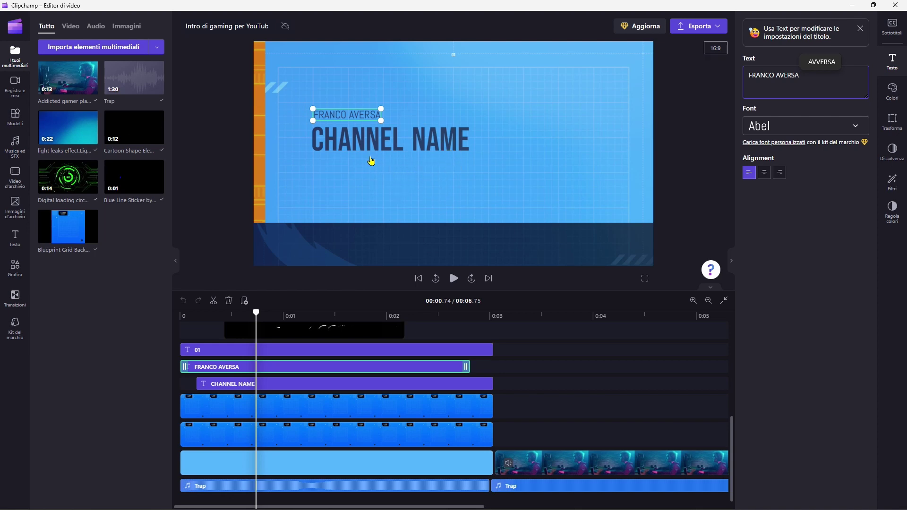
Replace the "CHANNEL NAME" title text with "TUTORIAL CLIPCHAMP" and view the available fonts, keeping Bebas Neue.
left_click(282, 386)
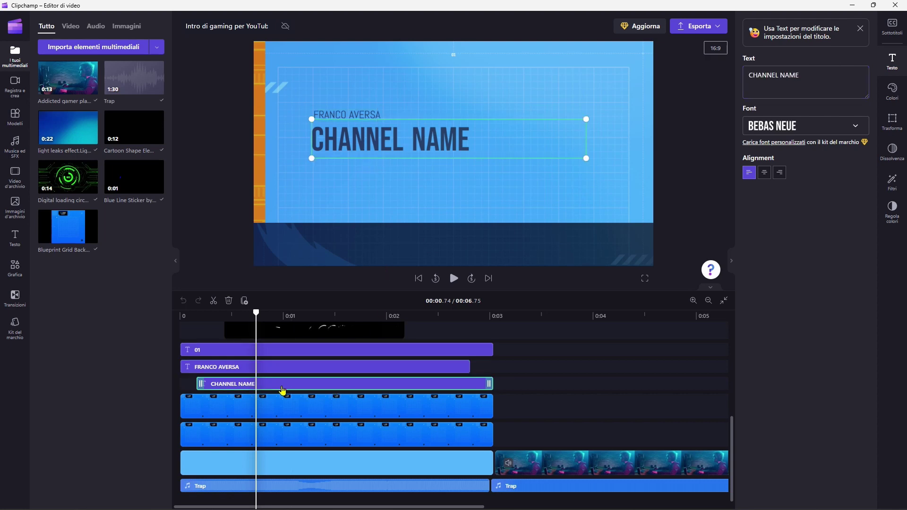
left_click_drag(813, 79, 714, 79)
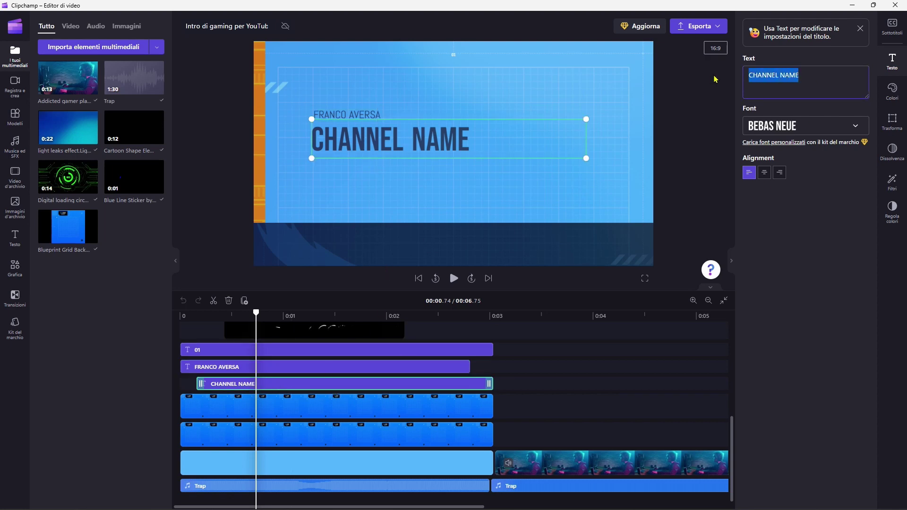
type("TUTORIAL")
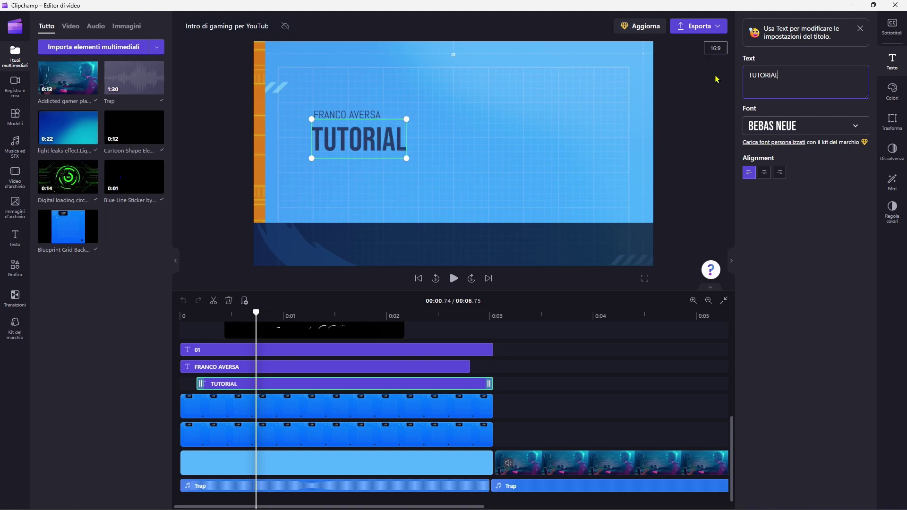
type(" CLIPCHAMP")
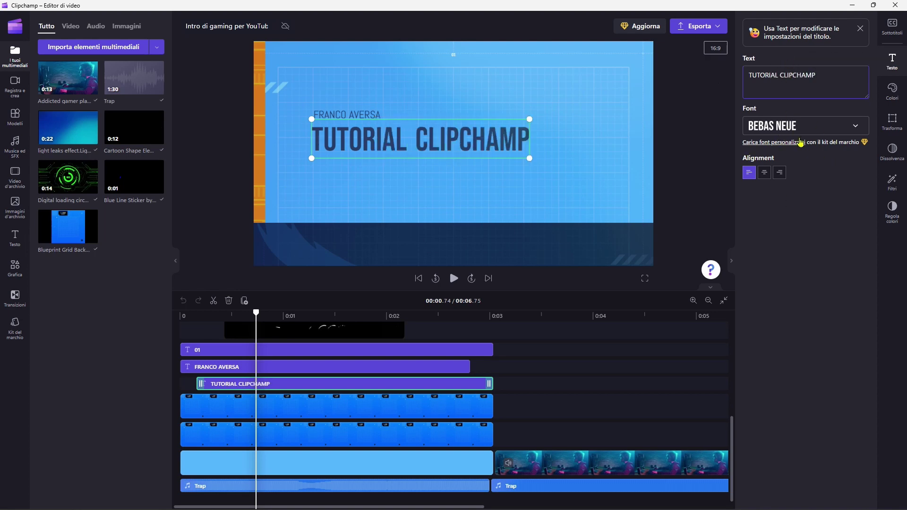
left_click(784, 130)
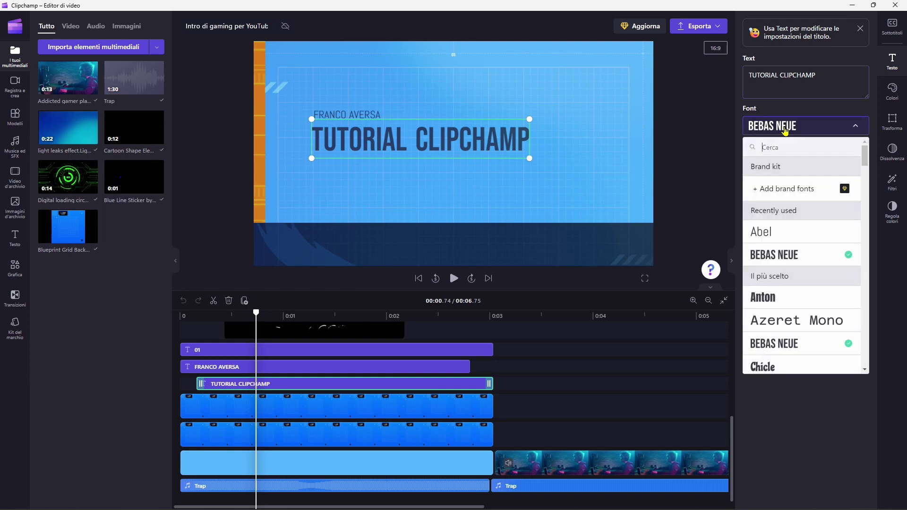
left_click(784, 131)
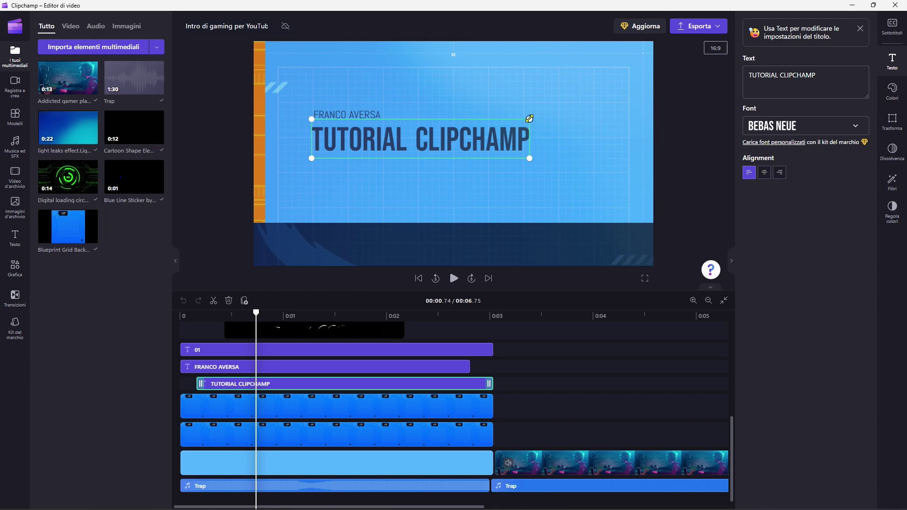
Scale down the "TUTORIAL CLIPCHAMP" title slightly, keeping its lower-left corner in place beneath the name title.
left_click_drag(529, 118, 487, 127)
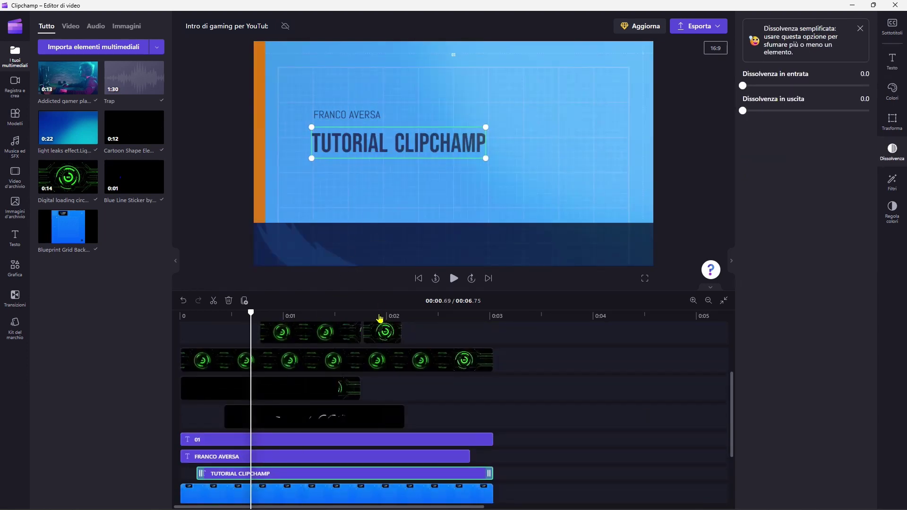
Delete the template's "Addicted gamer playing video games online" clip that follows the intro titles on the timeline.
scroll(483, 335, "down", 2)
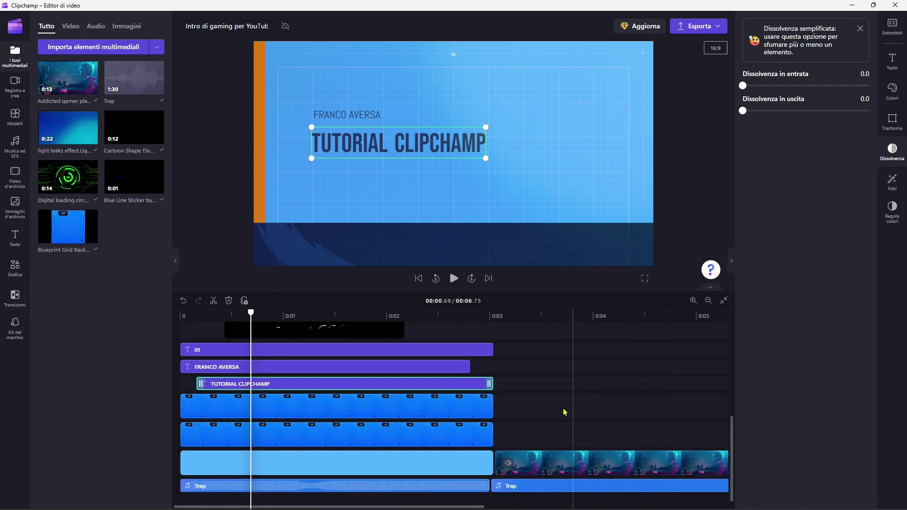
left_click(524, 322)
scroll(524, 325, "up", 2)
scroll(581, 360, "down", 2)
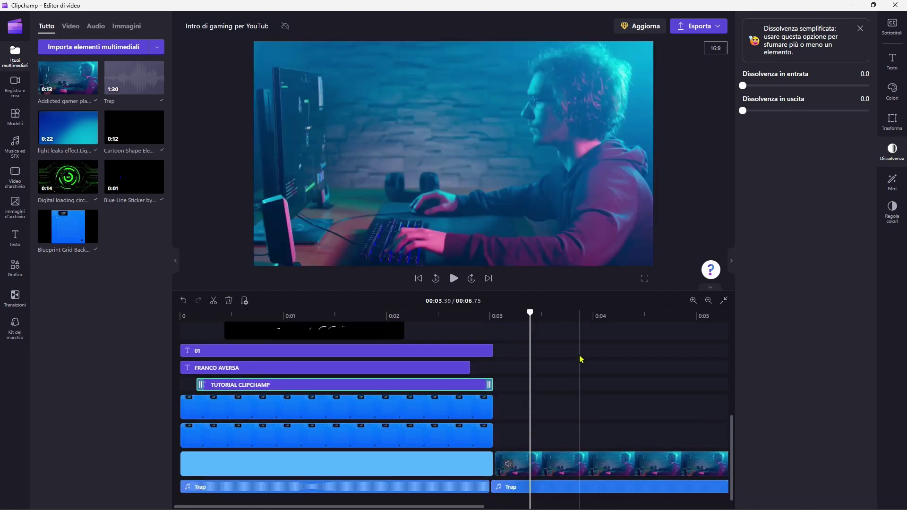
left_click(608, 464)
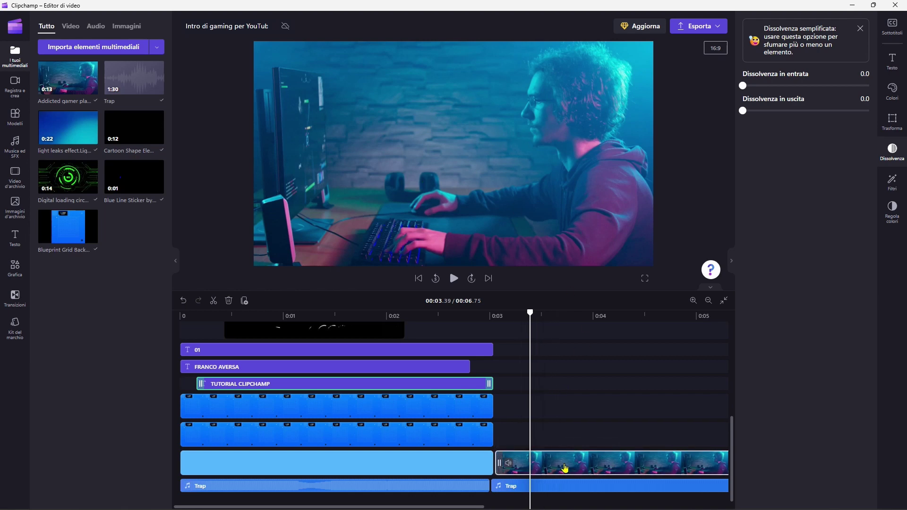
left_click(607, 468)
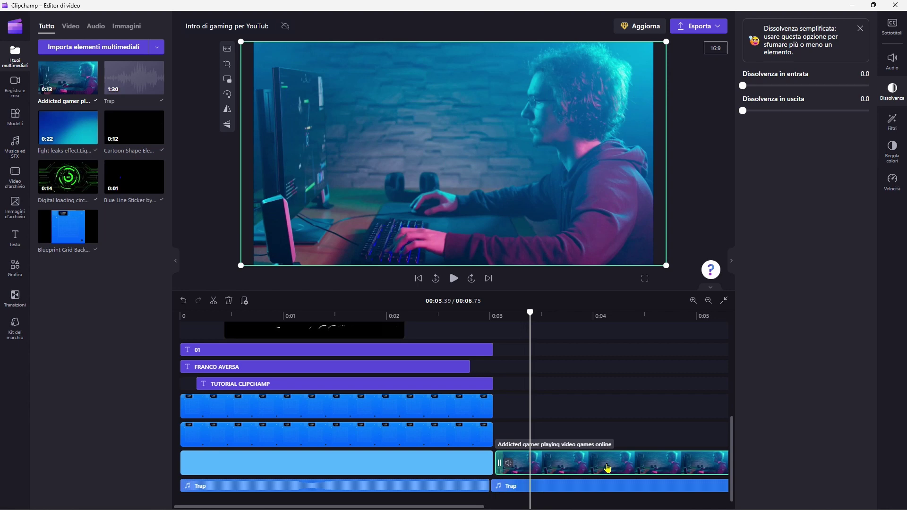
key("Delete")
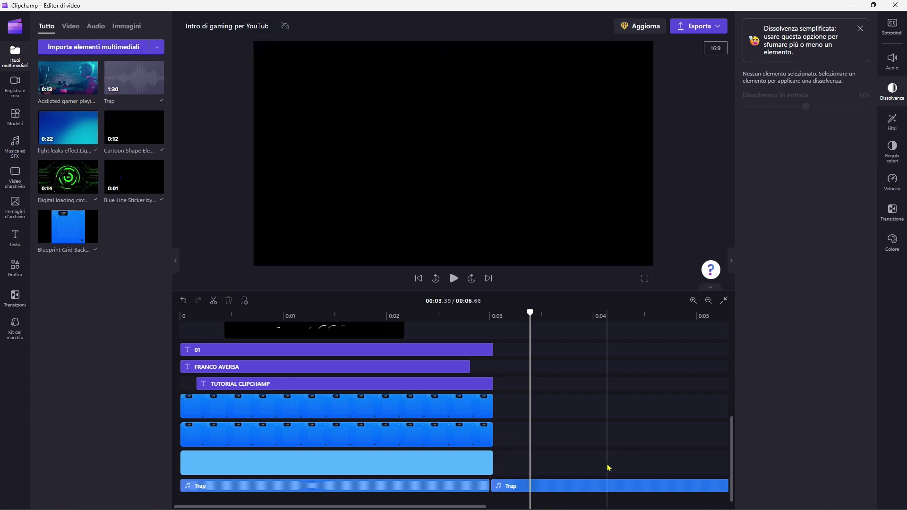
Import the video file "capture - 02 gennaio 2023 - 06-48-45 .mp4" into the project media.
left_click(88, 47)
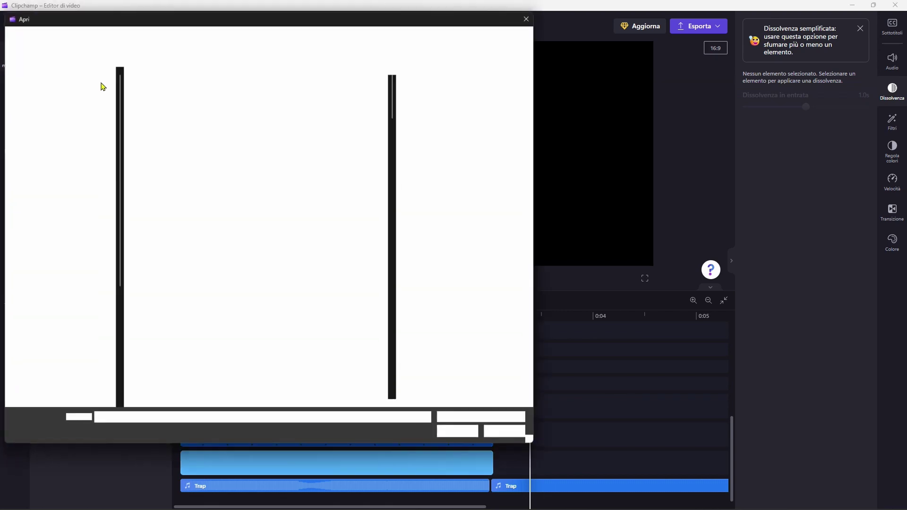
left_click(309, 244)
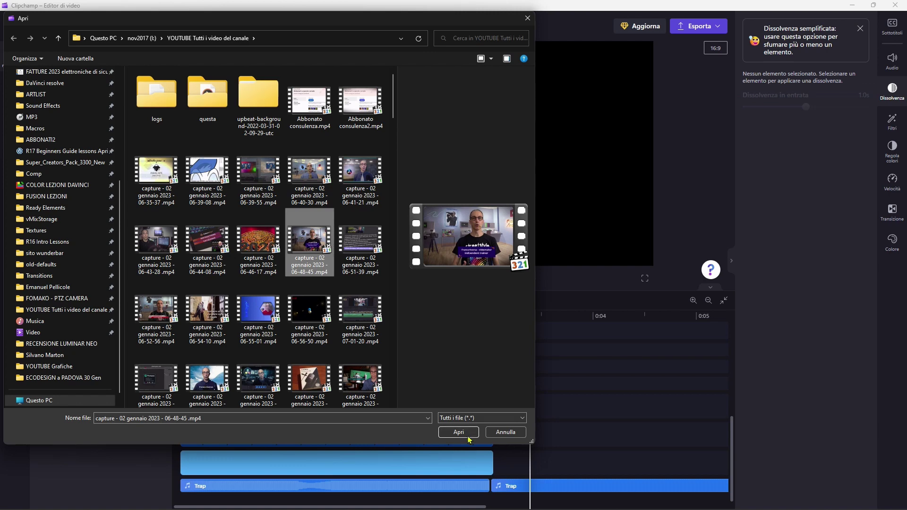
left_click(467, 436)
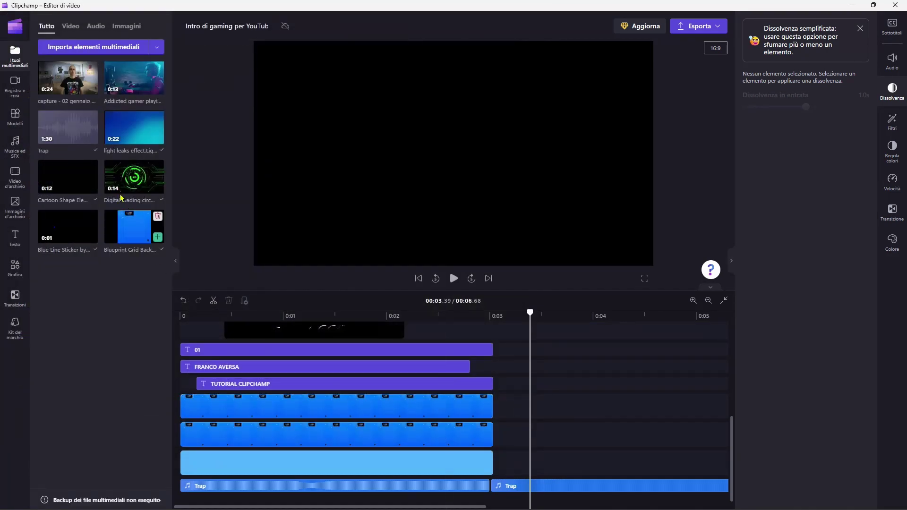
Add the imported capture video to the timeline and move it to the lower blueprint grid track, just after the intro graphics.
mouse_move(70, 80)
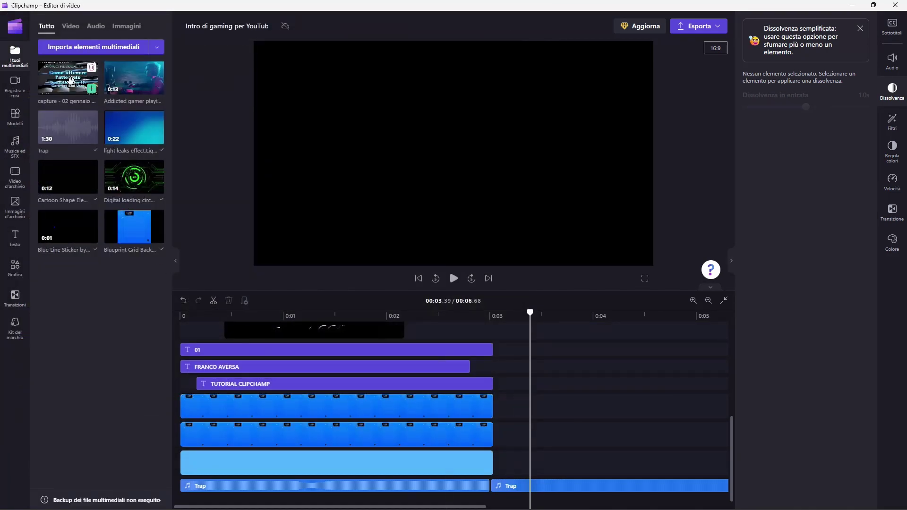
left_click(91, 93)
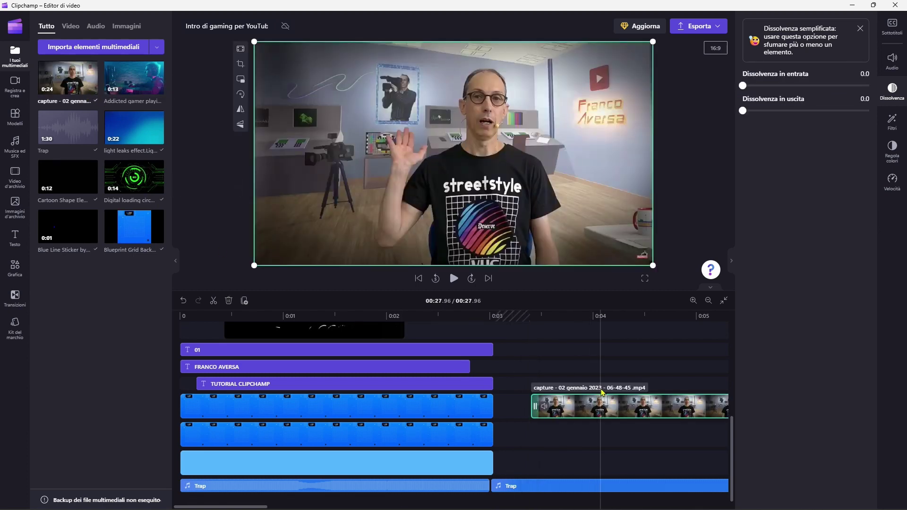
left_click_drag(580, 411, 557, 439)
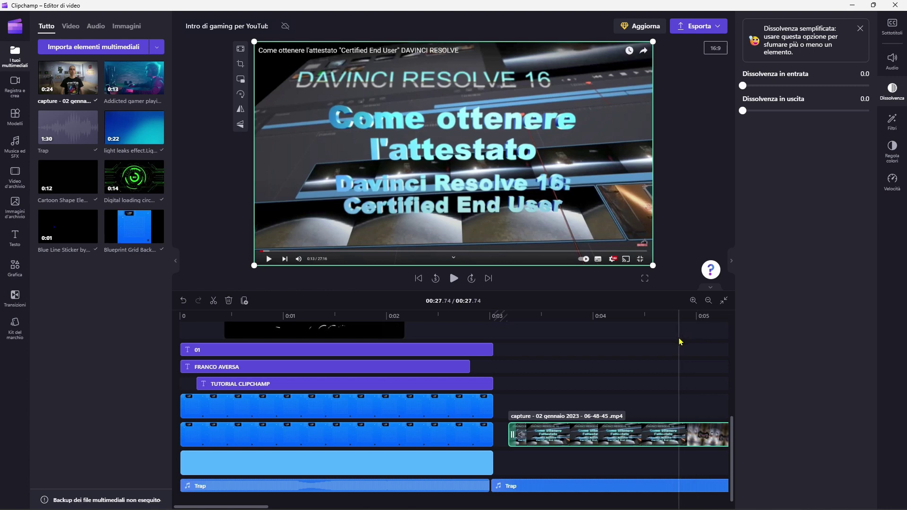
Split the capture clip at about 8.52 s, where the presenter's name caption is displayed.
left_click(708, 301)
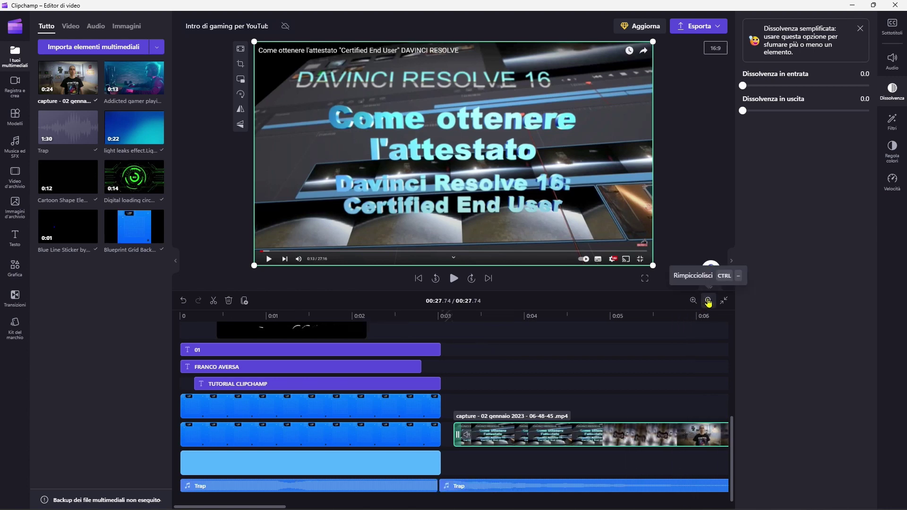
left_click(708, 300)
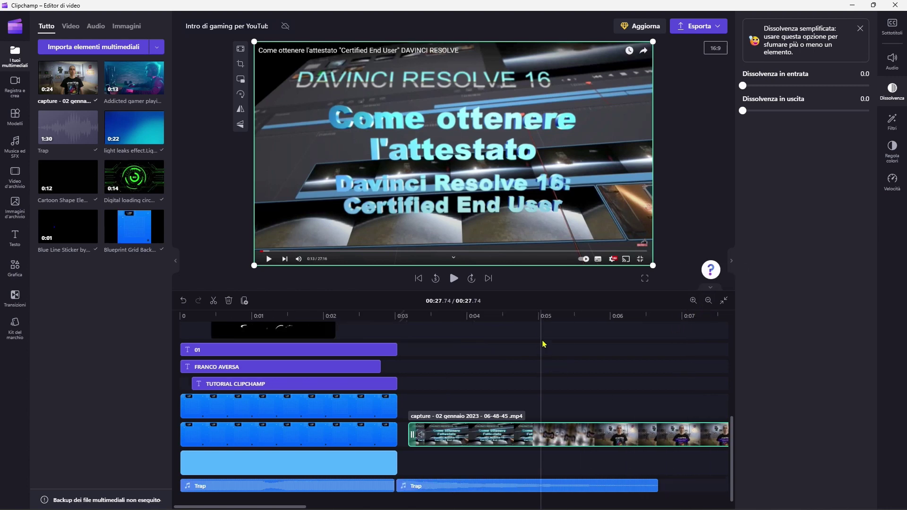
key("ctrl+minus")
left_click(460, 429)
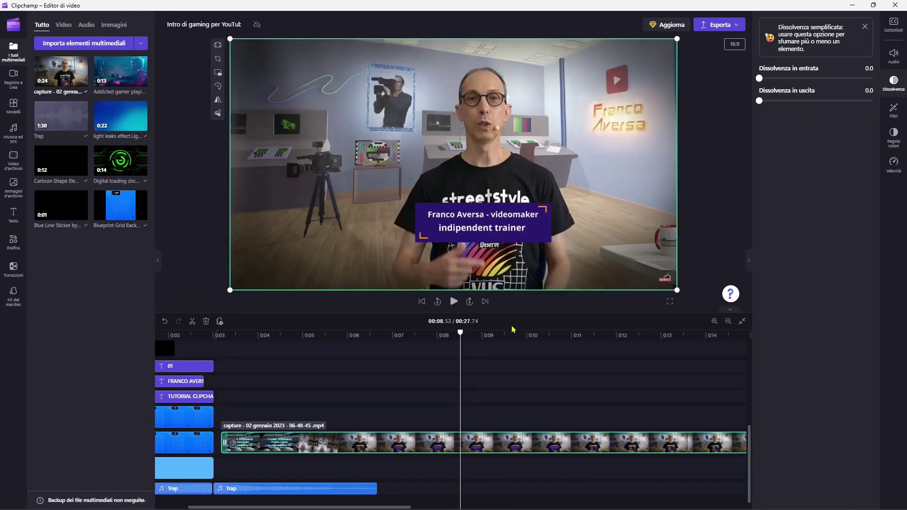
left_click(192, 321)
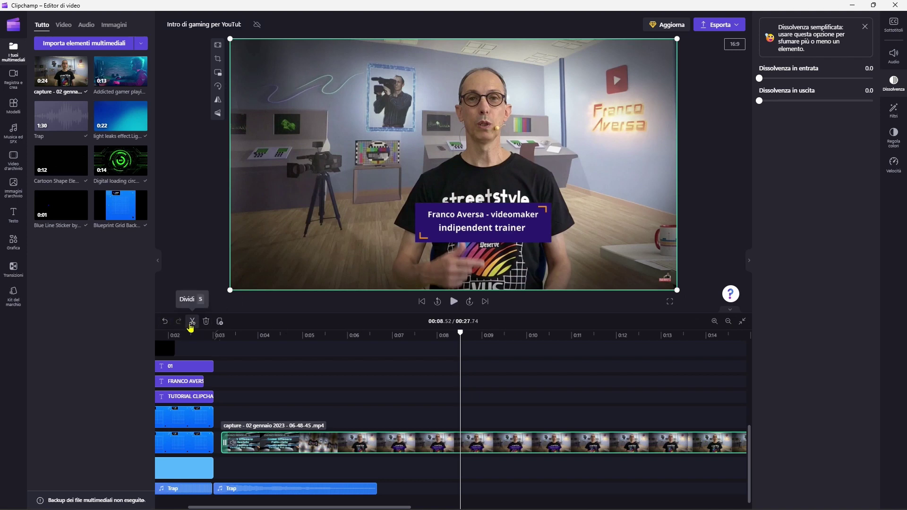
Delete the part of the capture clip before the cut and close the gap left after the intro graphics.
left_click(376, 446)
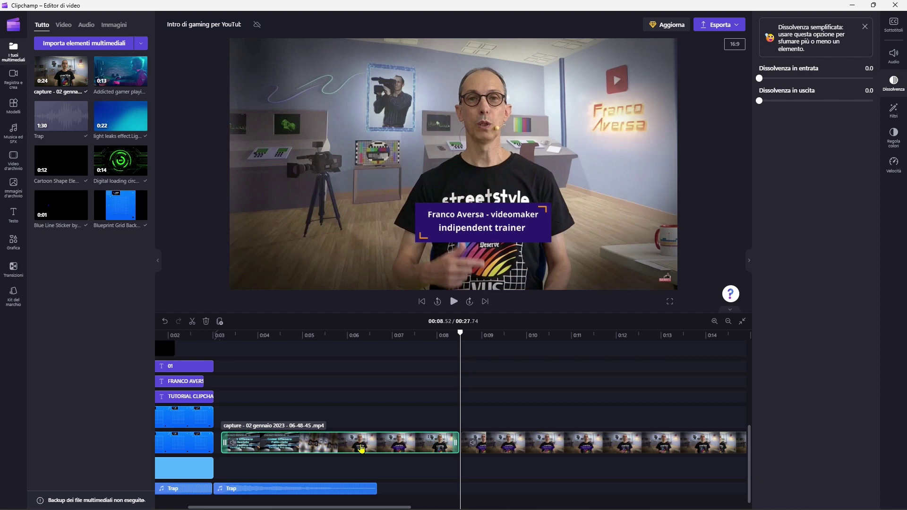
key("Delete")
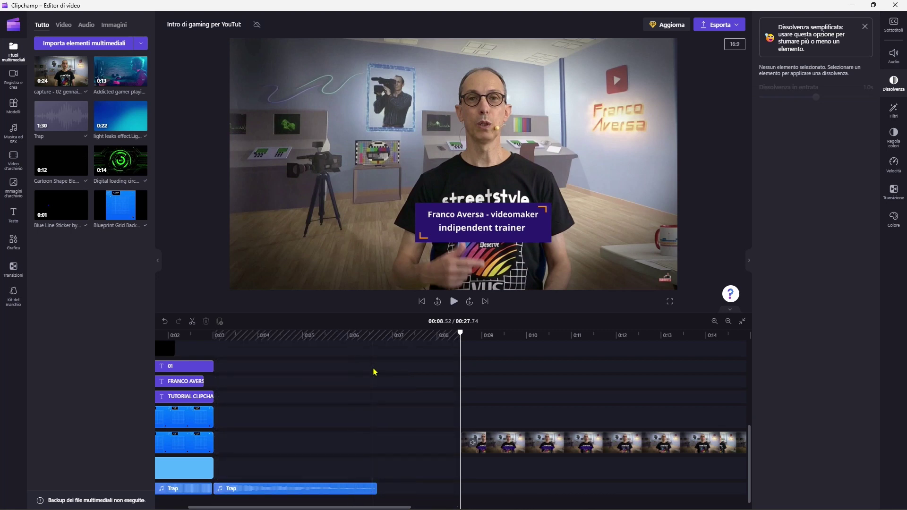
left_click(337, 445)
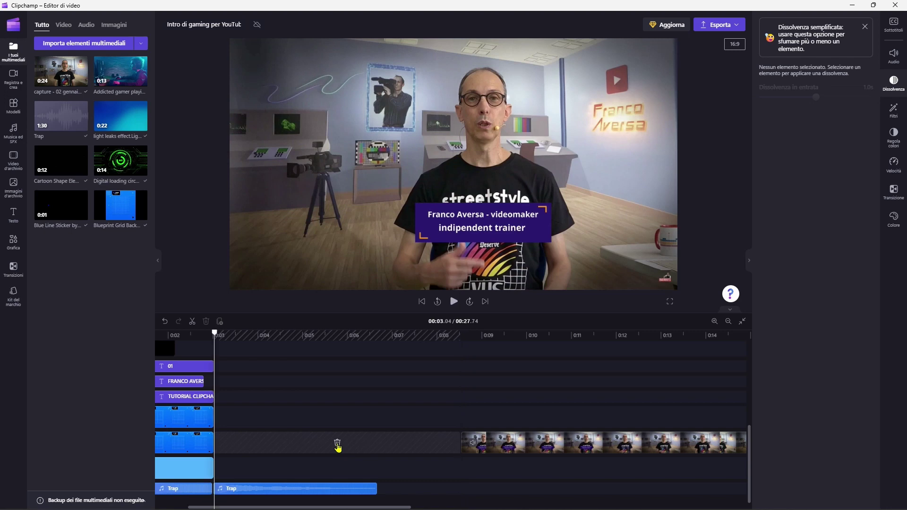
left_click(337, 444)
Play the capture clip up to about 6.64 s, split it there and delete the remainder.
key("space")
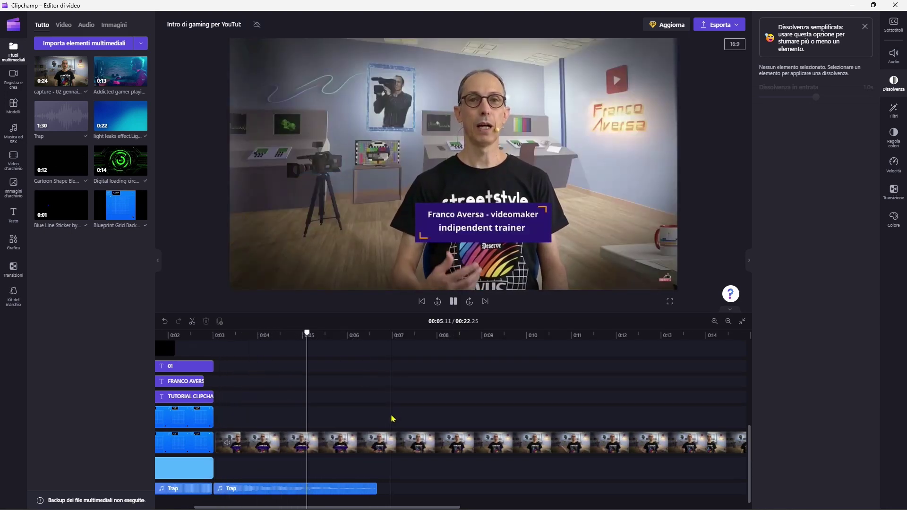
key("space")
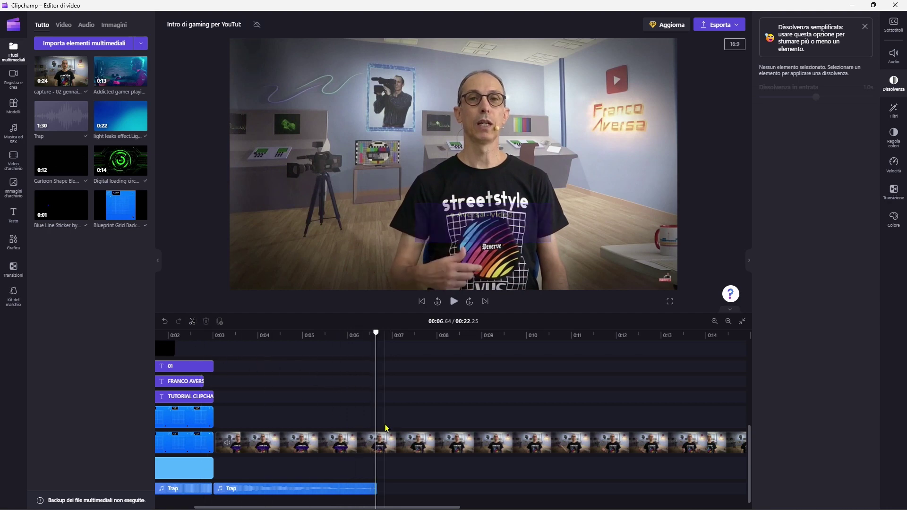
left_click(386, 428)
left_click(193, 321)
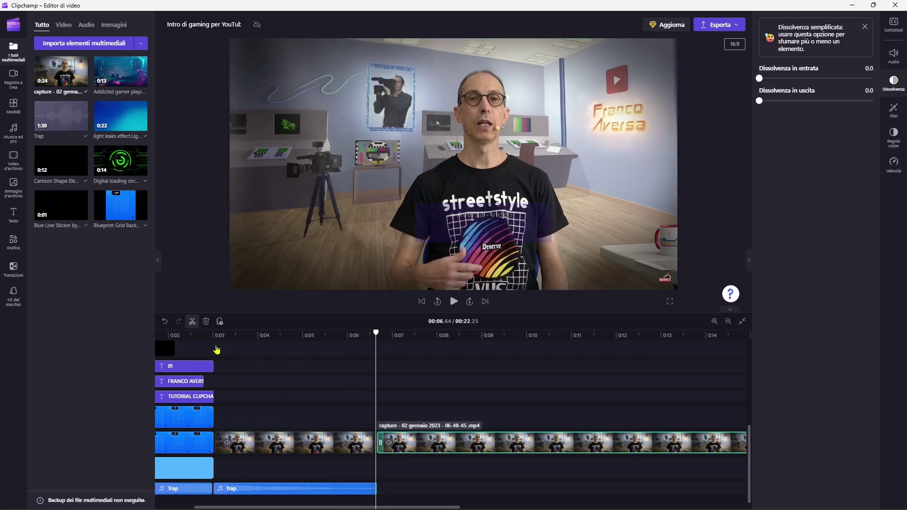
key("Delete")
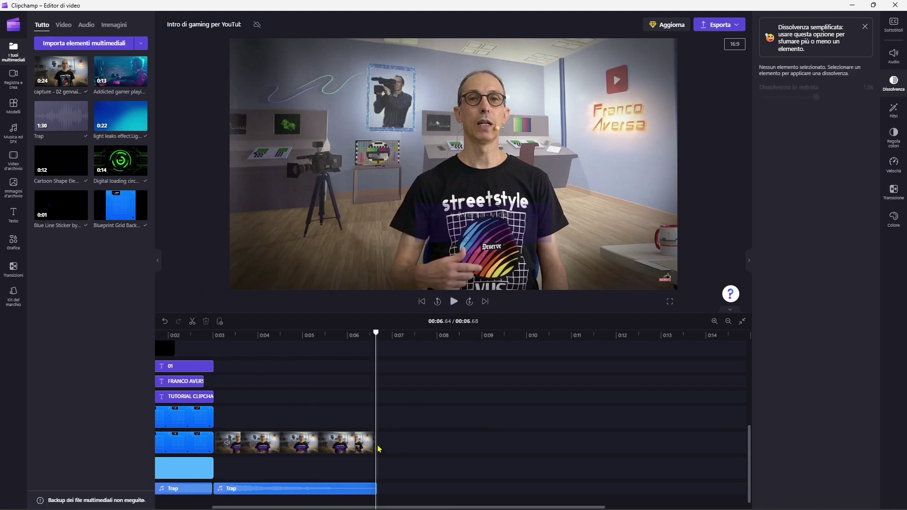
Extend the end of the capture clip to align with the end of the Trap audio, and place the playhead at about 5.29 s.
left_click(377, 443)
left_click_drag(378, 441, 373, 440)
left_click(315, 416)
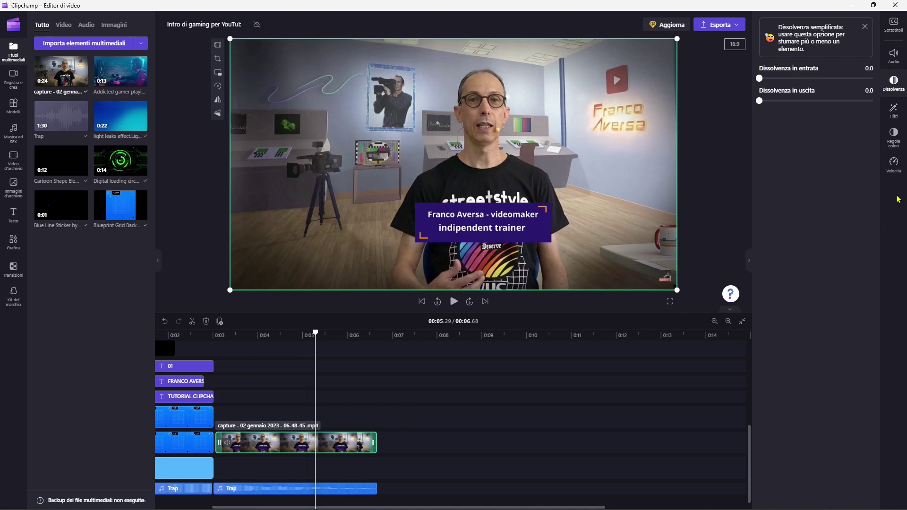
Apply the Inverno filter to the capture clip at about medium intensity and preview the other available filters.
left_click(894, 112)
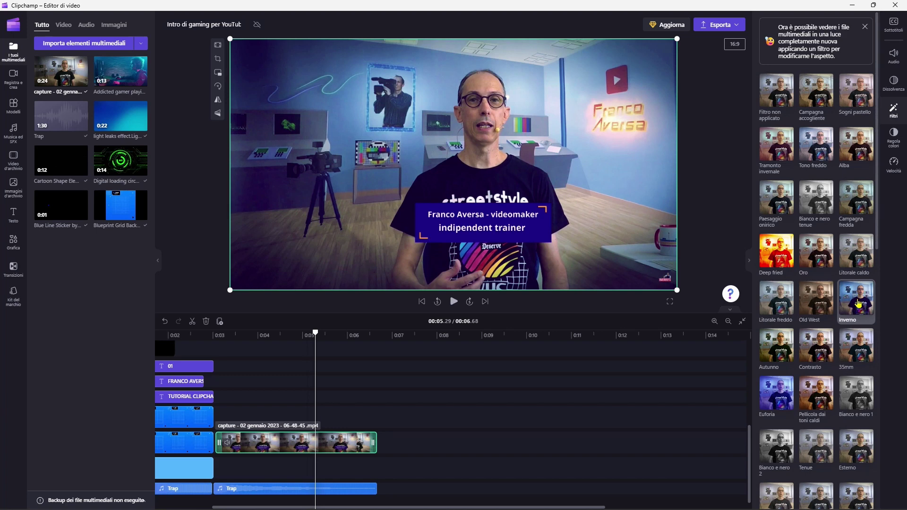
left_click(858, 304)
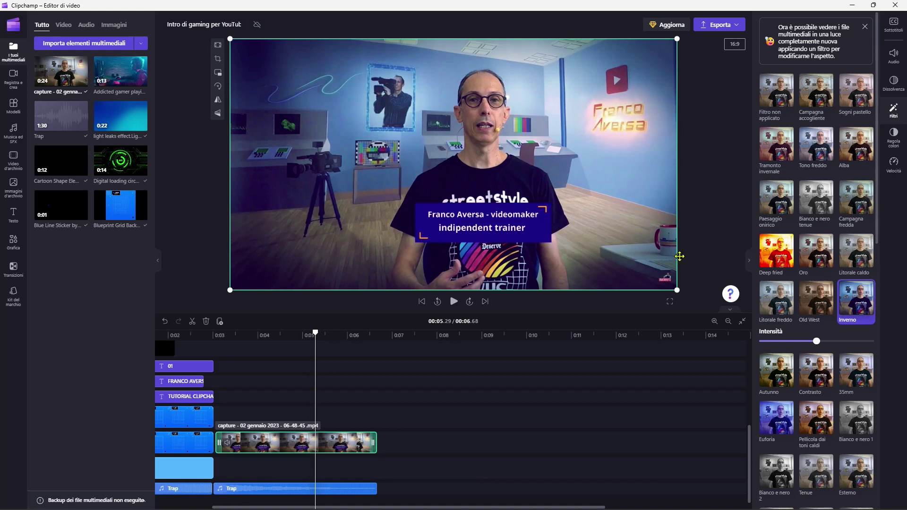
left_click_drag(843, 345, 815, 345)
scroll(822, 350, "down", 2)
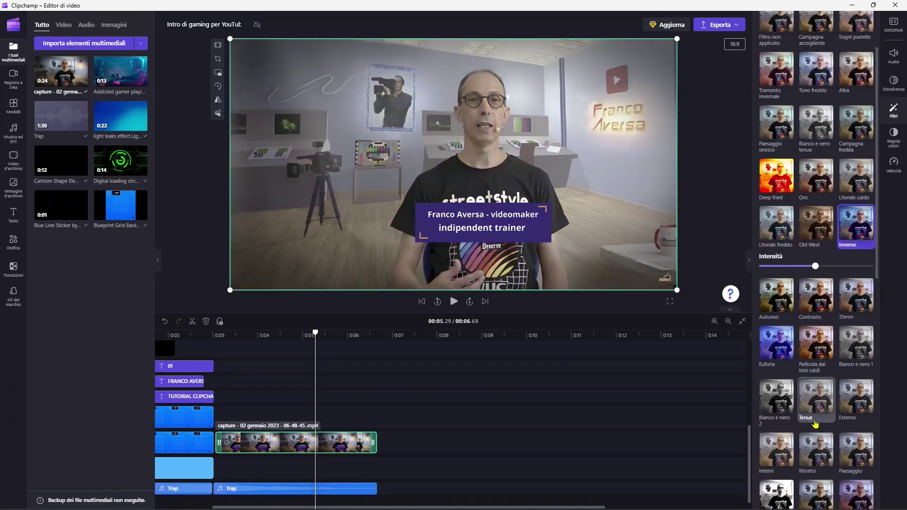
scroll(803, 392, "down", 4)
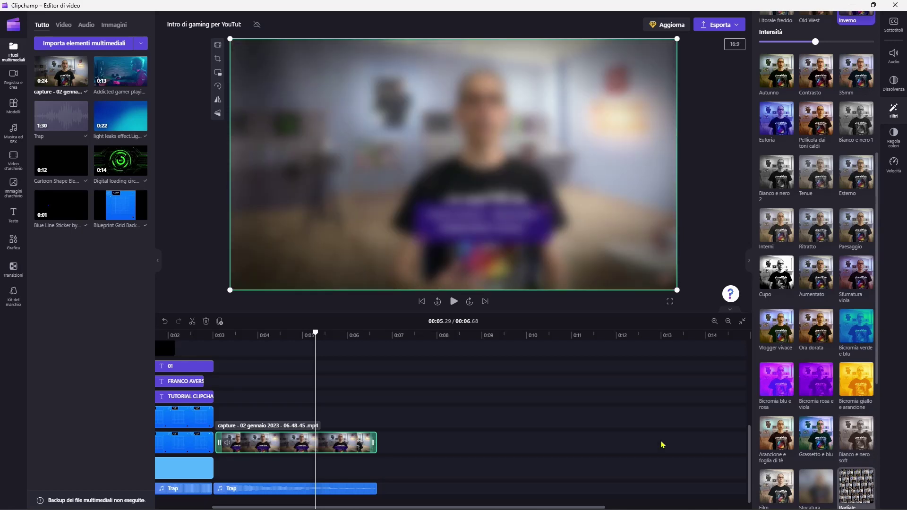
left_click(638, 415)
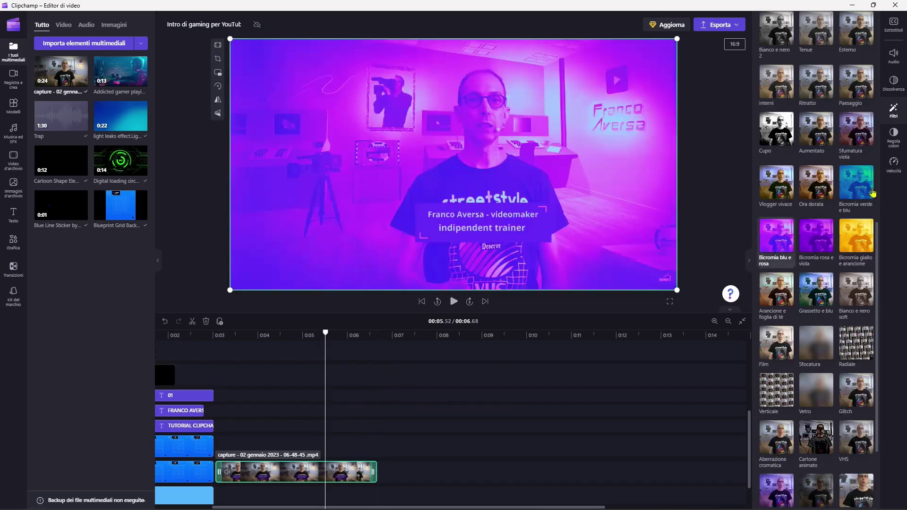
Raise the capture clip's exposure and contrast slightly, lower its saturation and temperature slightly, and view the blend modes, keeping Normale.
left_click(894, 137)
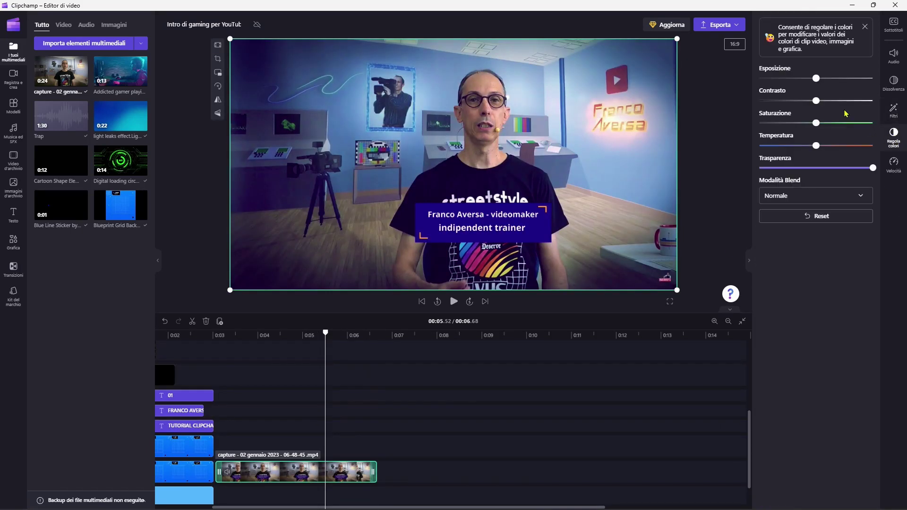
left_click_drag(817, 77, 819, 102)
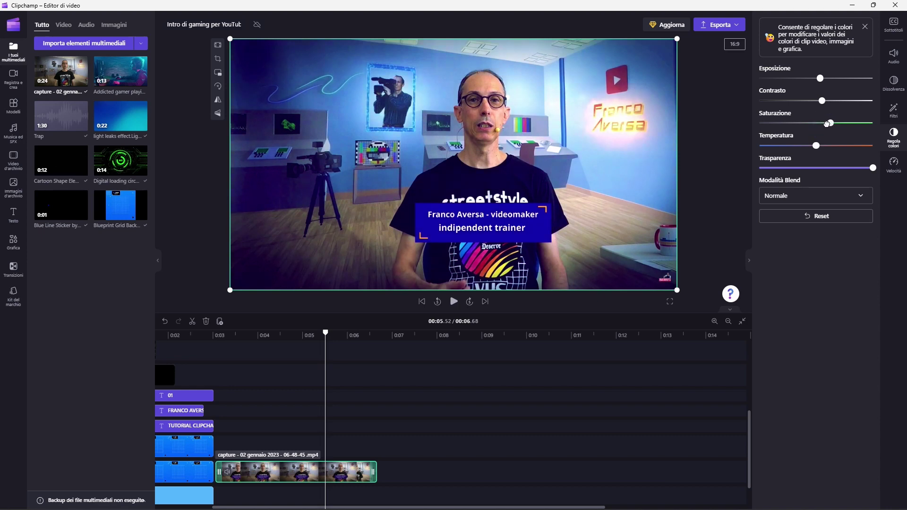
left_click_drag(820, 122, 756, 124)
mouse_move(872, 168)
left_mouse_down()
mouse_move(822, 167)
mouse_move(885, 163)
left_mouse_up()
left_click(797, 201)
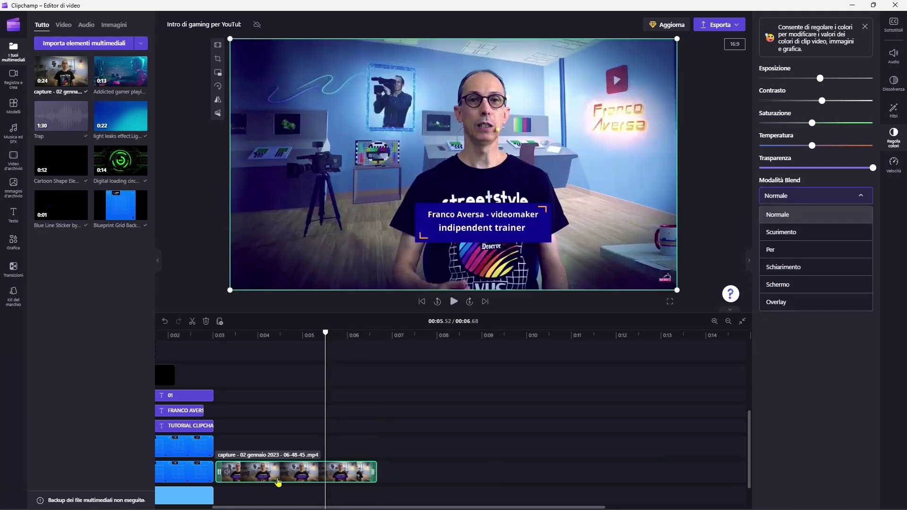
left_click(343, 475)
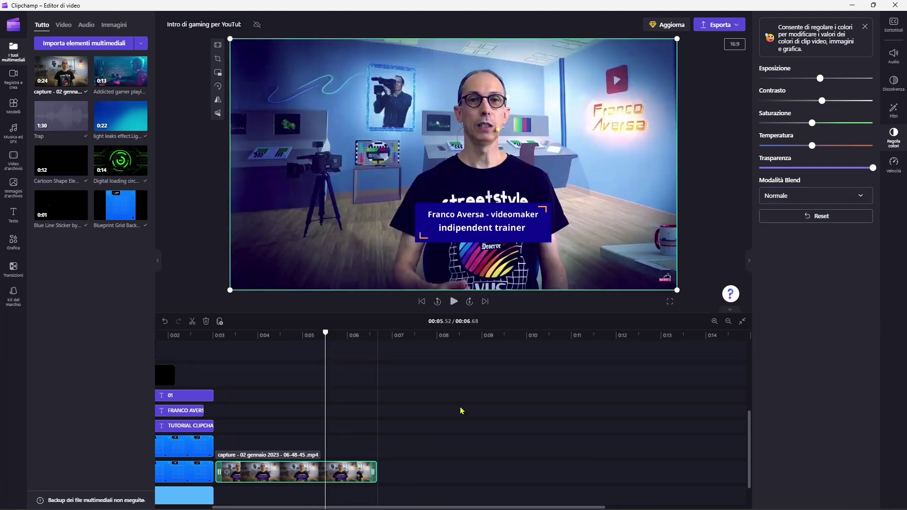
Place the playhead at about 3.67 s and open the stock video library to look over its categories.
scroll(420, 383, "left", 3)
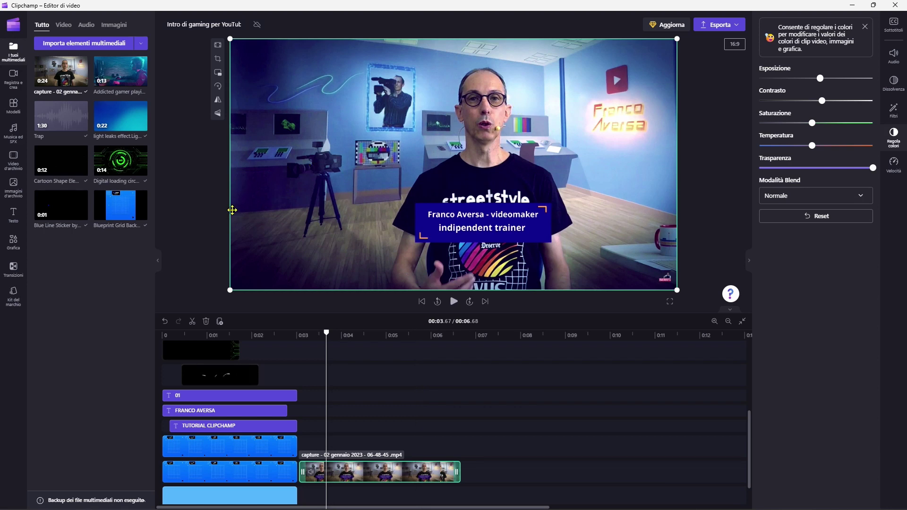
left_click(13, 166)
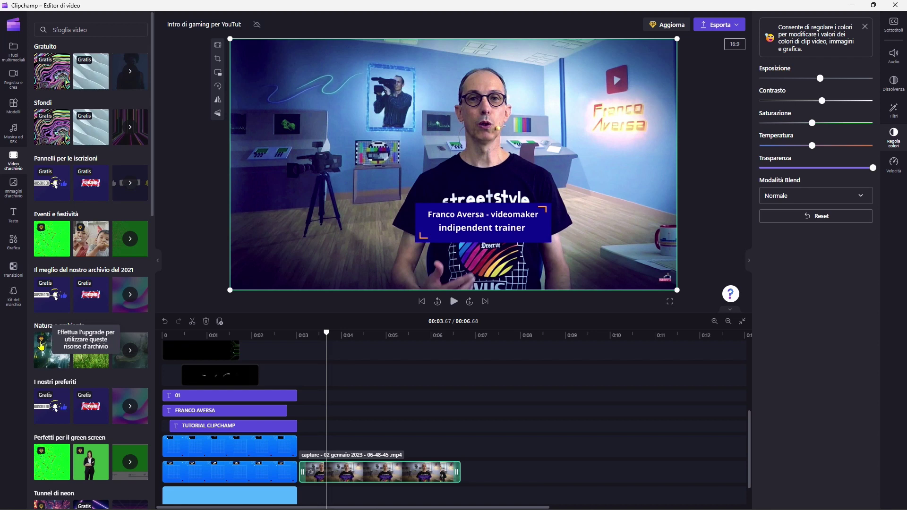
Search the stock videos for "cartoon graphics elements" and place the free Cartoon Shape Elements Motion Graphics Pack clip at about 6 s, above the capture clip.
left_click(89, 29)
type("cartoon graphic")
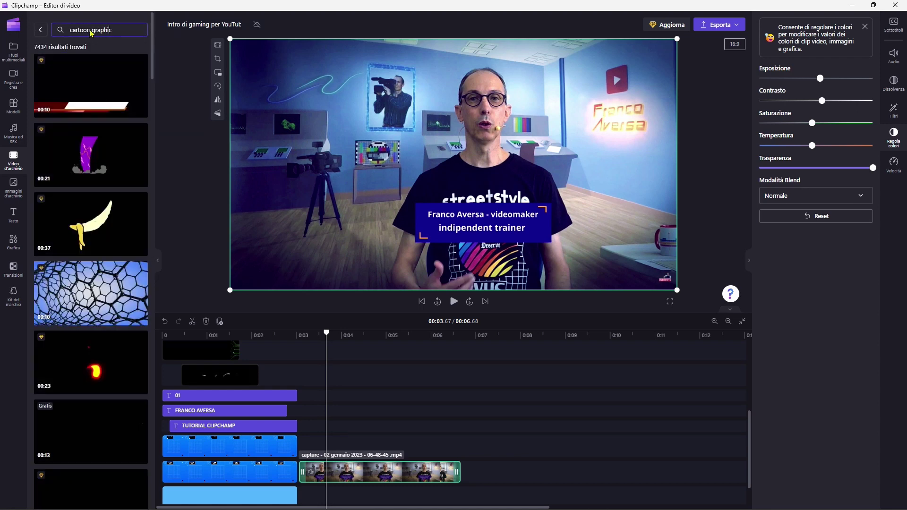
type("s")
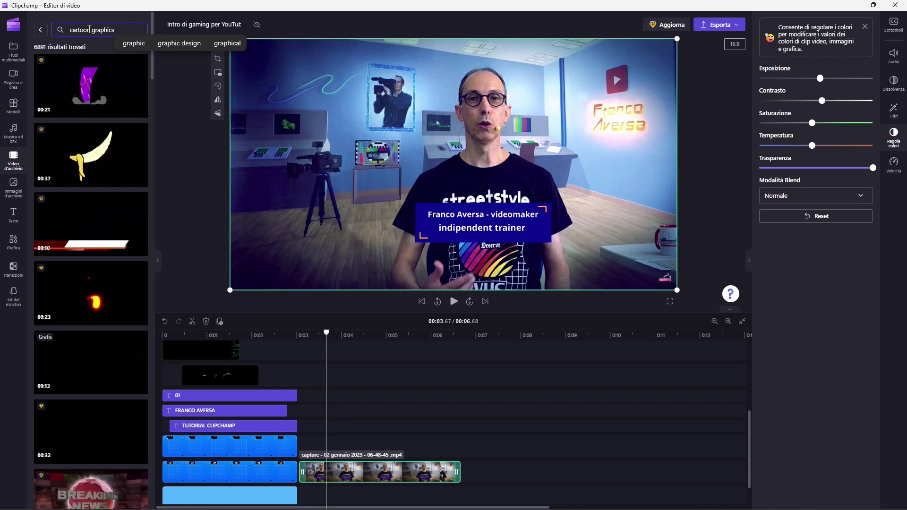
type(" elem")
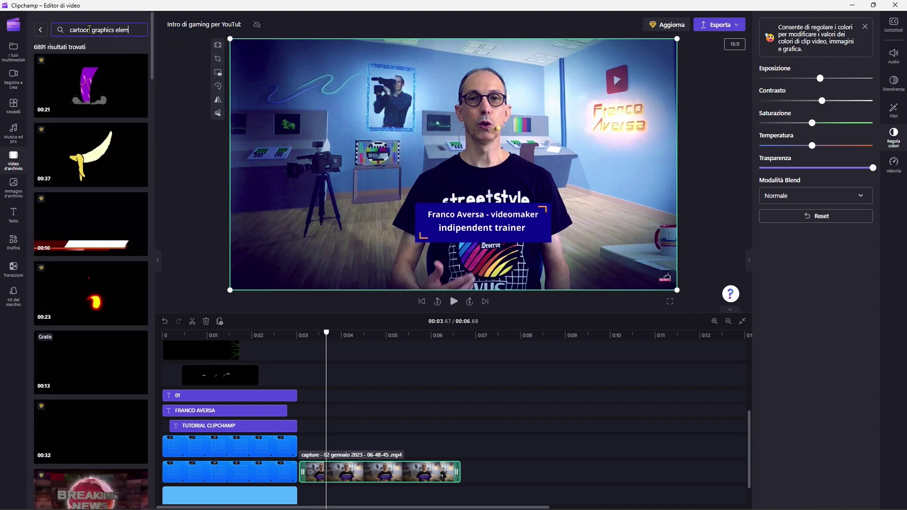
type("ents")
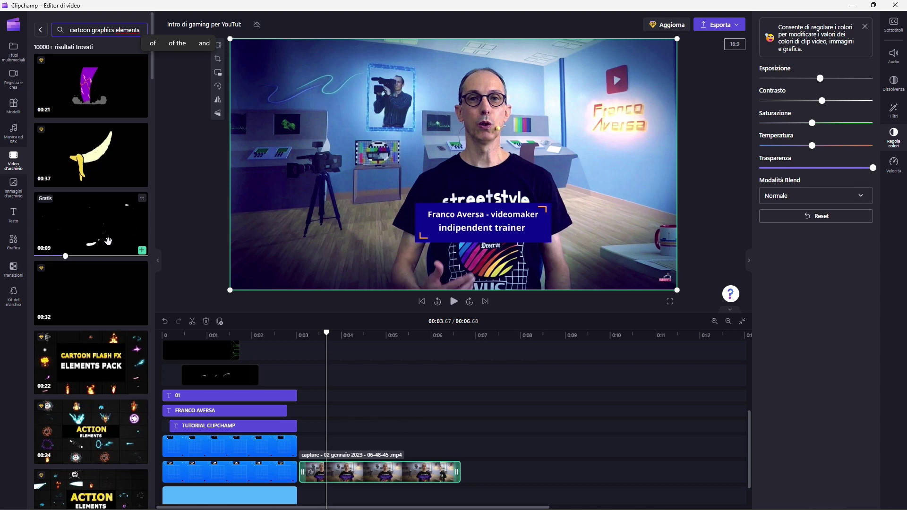
left_click_drag(93, 227, 504, 438)
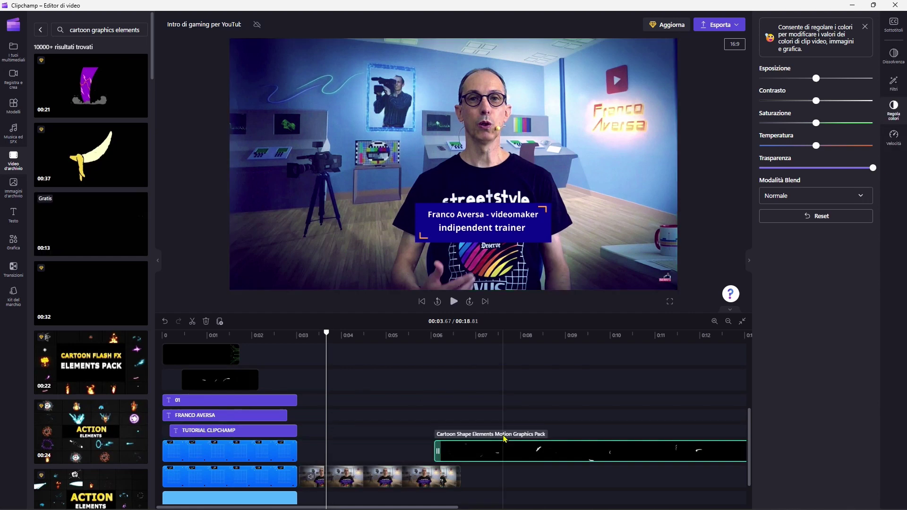
Play through the cartoon shape clip to find the circular swoosh and trim the clip's start to about 12 s on the timeline.
left_click(501, 341)
left_click(498, 334)
key("space")
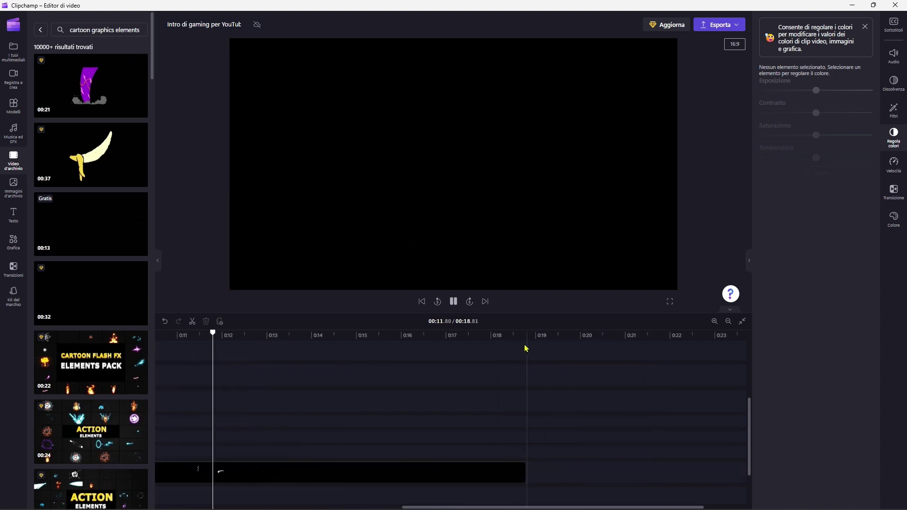
key("space")
left_click(268, 334)
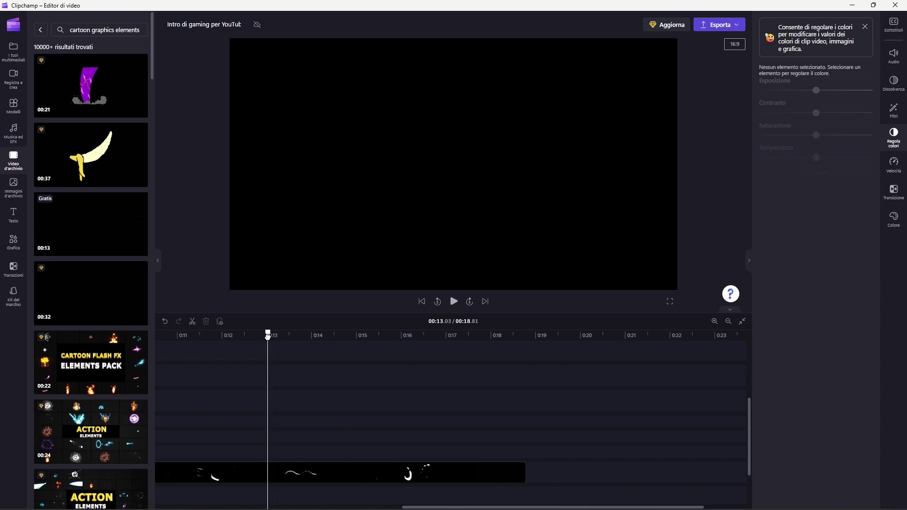
left_click_drag(268, 334, 181, 336)
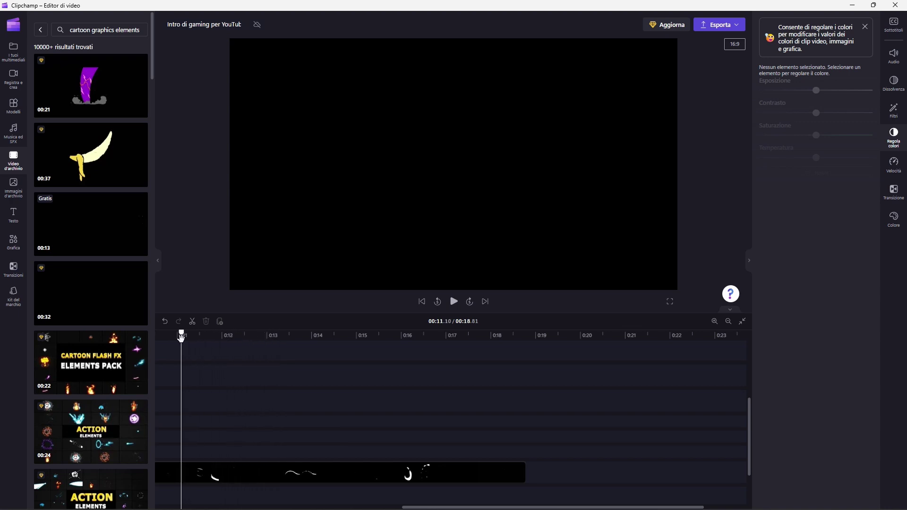
key("space")
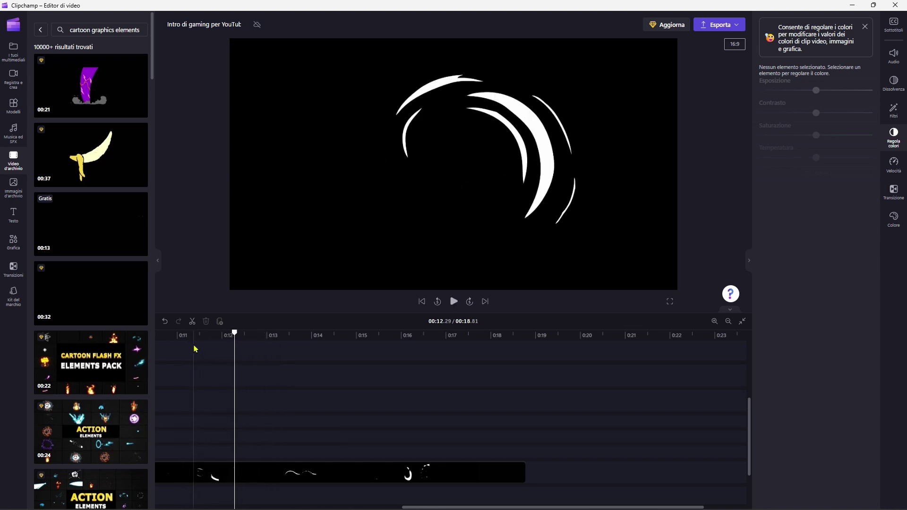
left_click(242, 472)
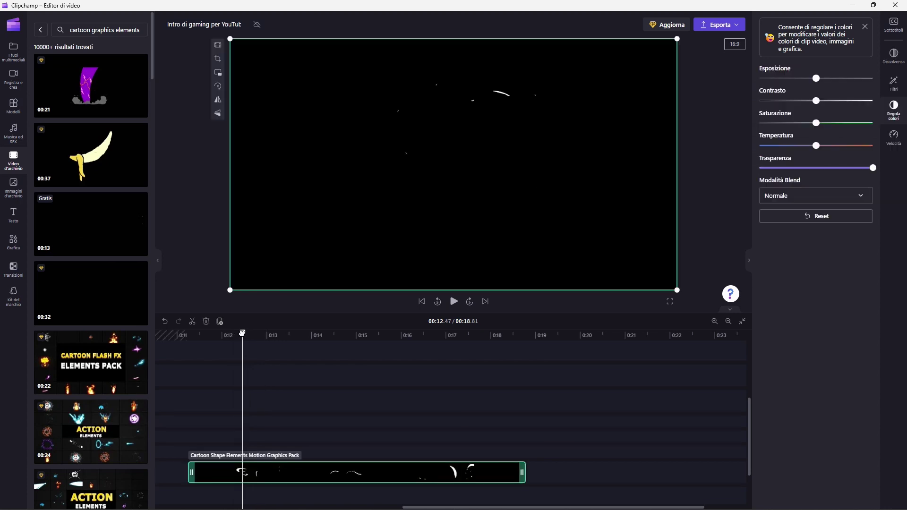
left_click_drag(243, 334, 222, 338)
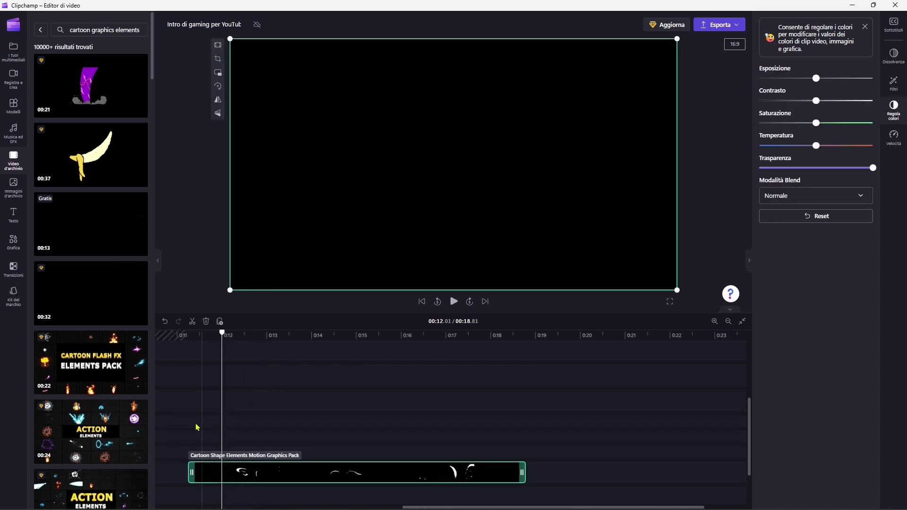
left_click_drag(191, 472, 225, 471)
Check the swoosh's playback and trim the cartoon shape clip's end to about 12.99 s.
key("space")
key("space")
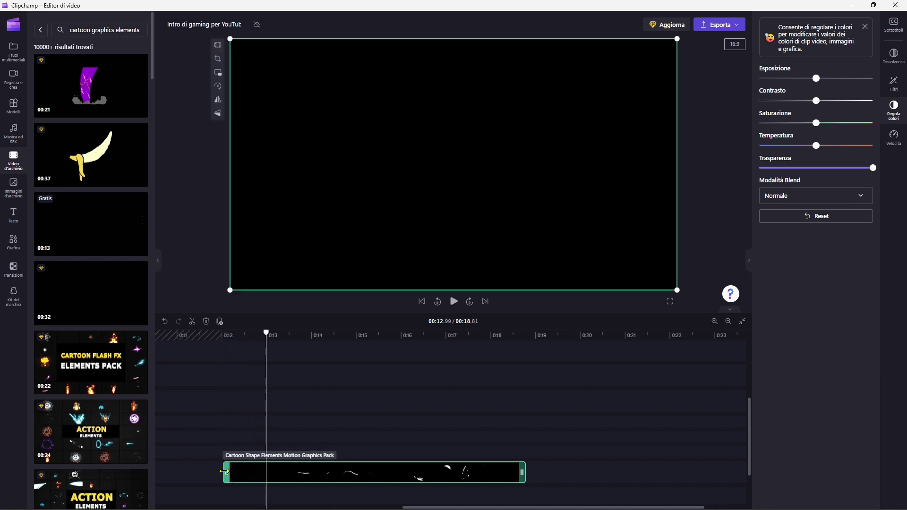
left_click_drag(522, 471, 451, 471)
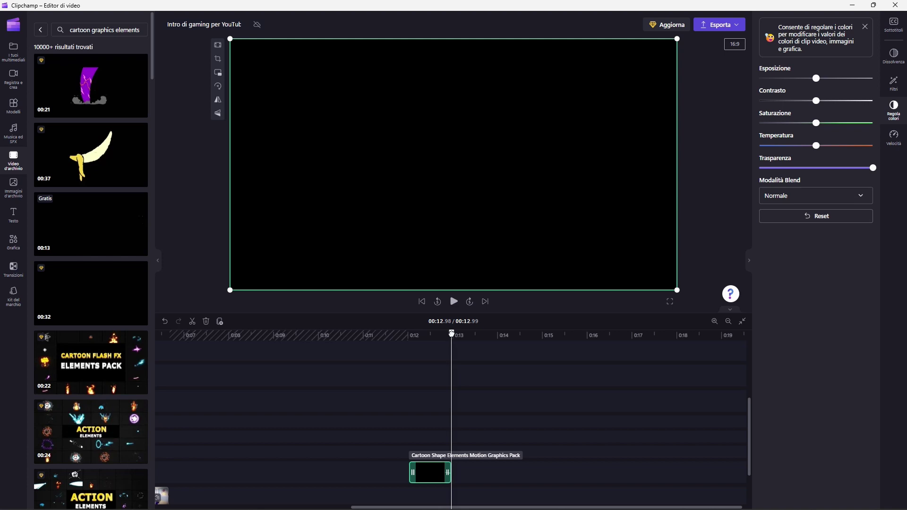
mouse_move(452, 333)
left_mouse_down()
mouse_move(413, 333)
mouse_move(451, 333)
left_mouse_up()
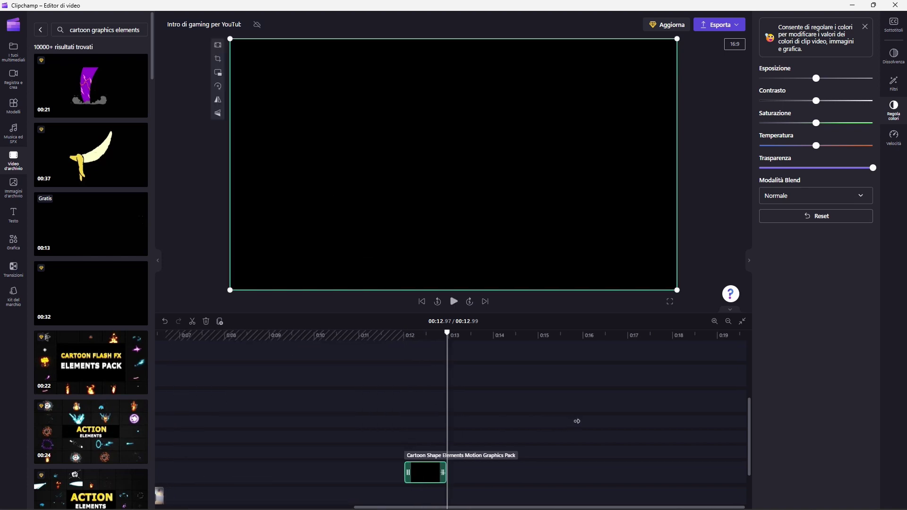
Align the trimmed shape clip with the start of the capture clip at about 3 s, preview the overlay, and set the playhead at about 3.33 s.
left_click(537, 427)
scroll(584, 434, "left", 5)
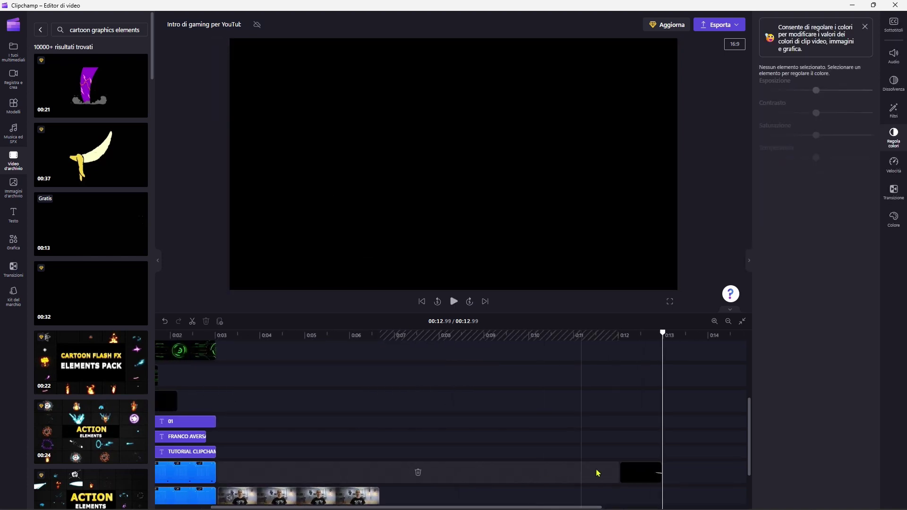
left_click(635, 472)
left_click_drag(635, 471, 228, 473)
left_click(214, 336)
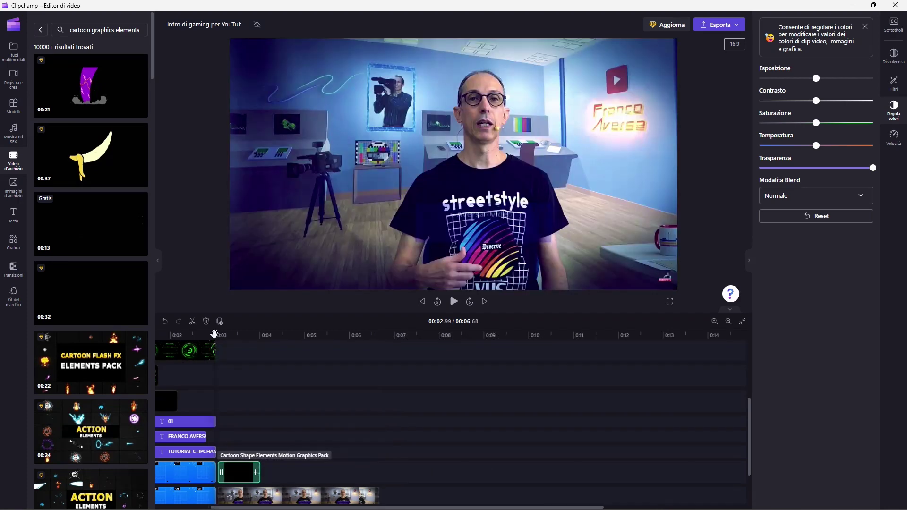
key("space")
key("space")
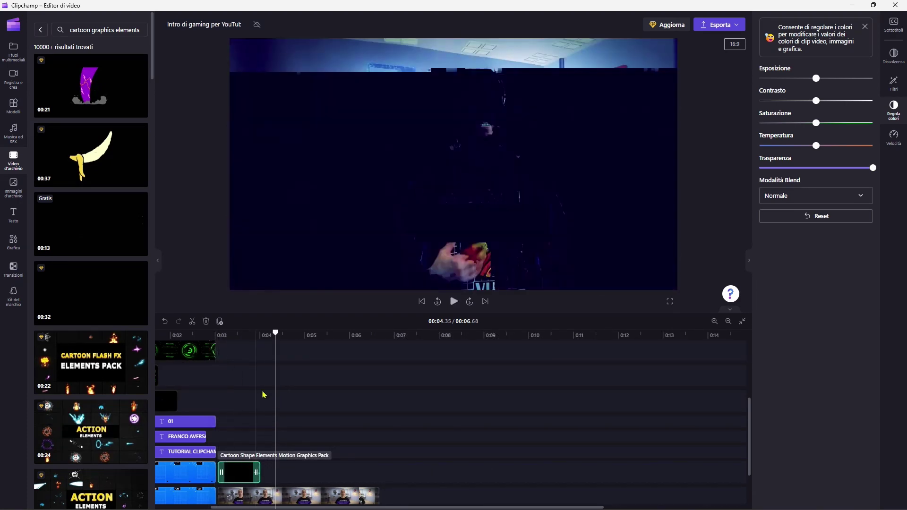
left_click_drag(275, 333, 229, 333)
Add a transition between the lower blue grid clip and the capture clip, try Fasci, and choose Circular wipe.
scroll(255, 425, "down", 2)
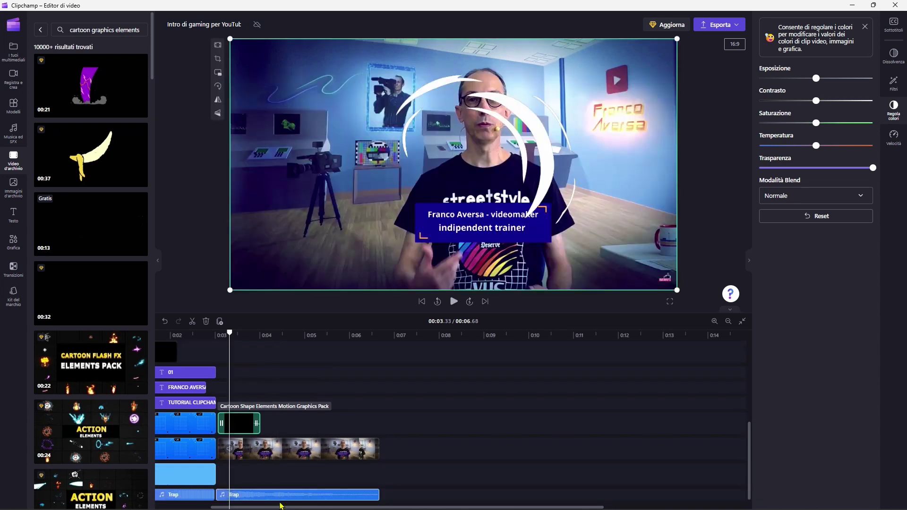
left_click_drag(279, 508, 223, 508)
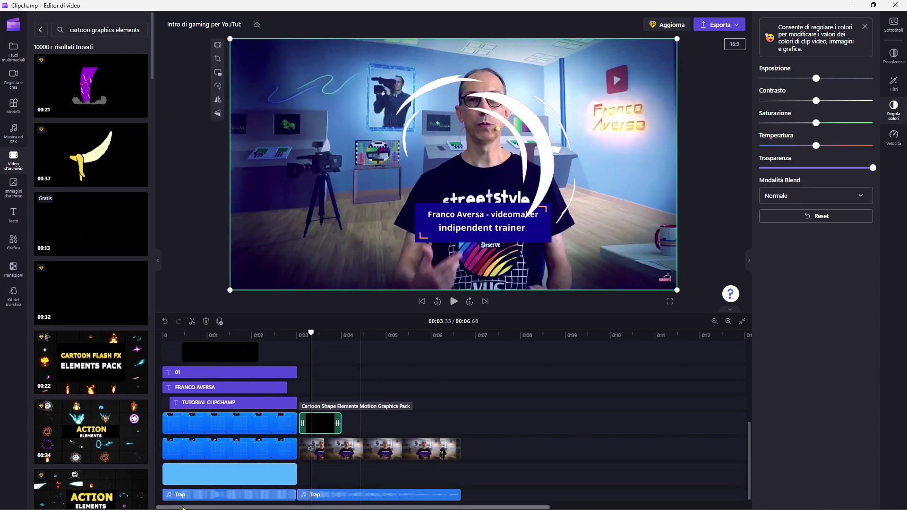
left_click(282, 457)
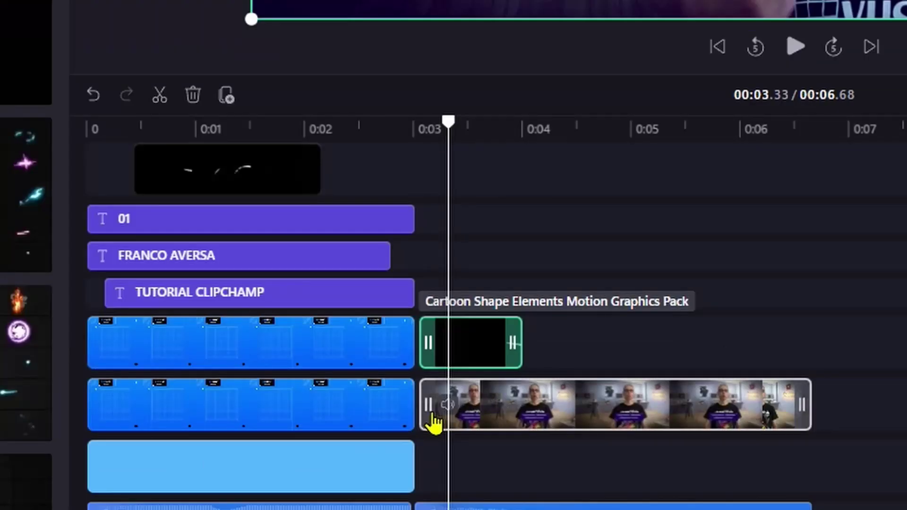
mouse_move(298, 452)
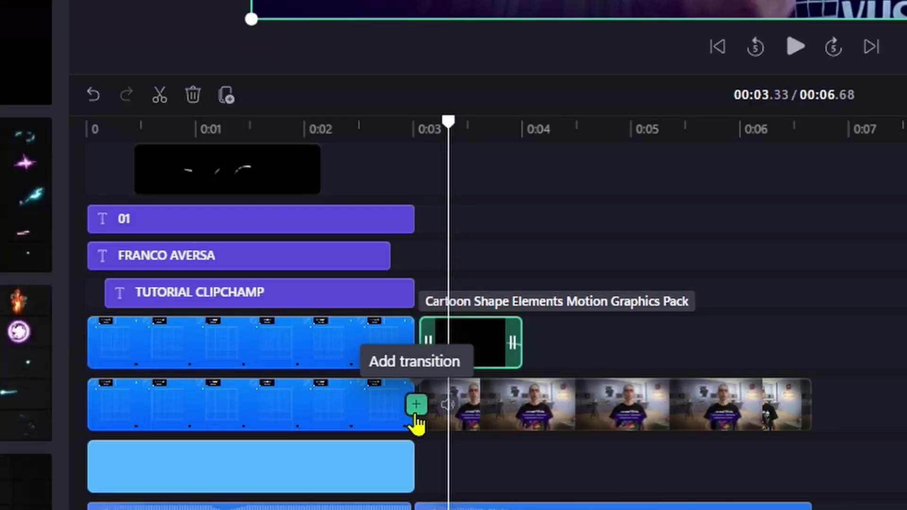
left_click(415, 414)
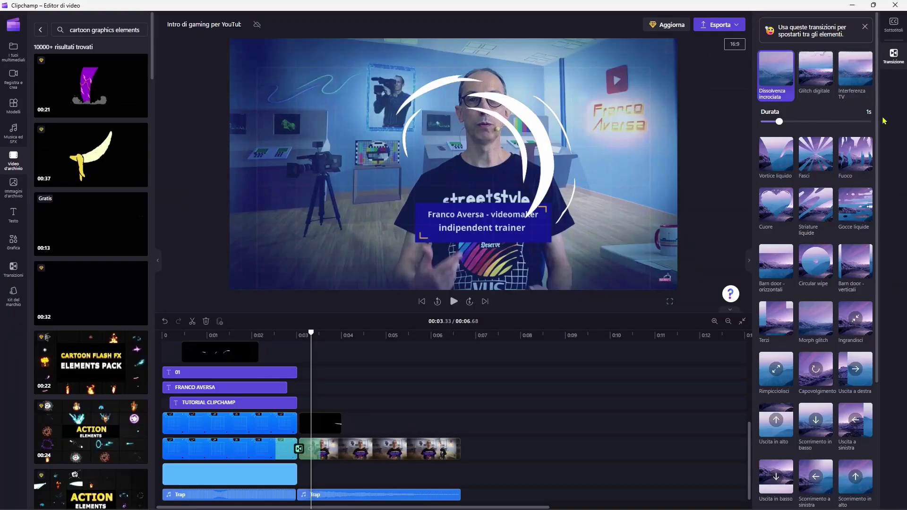
left_click(815, 155)
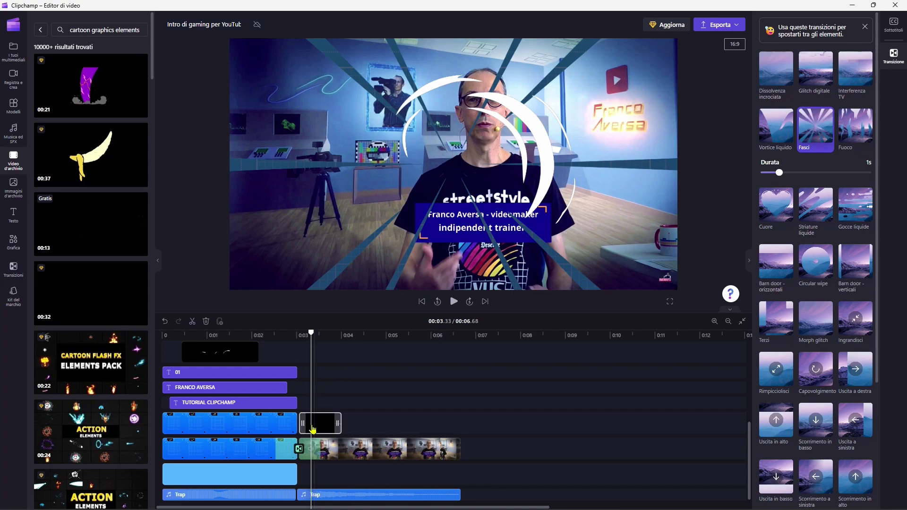
left_click(816, 265)
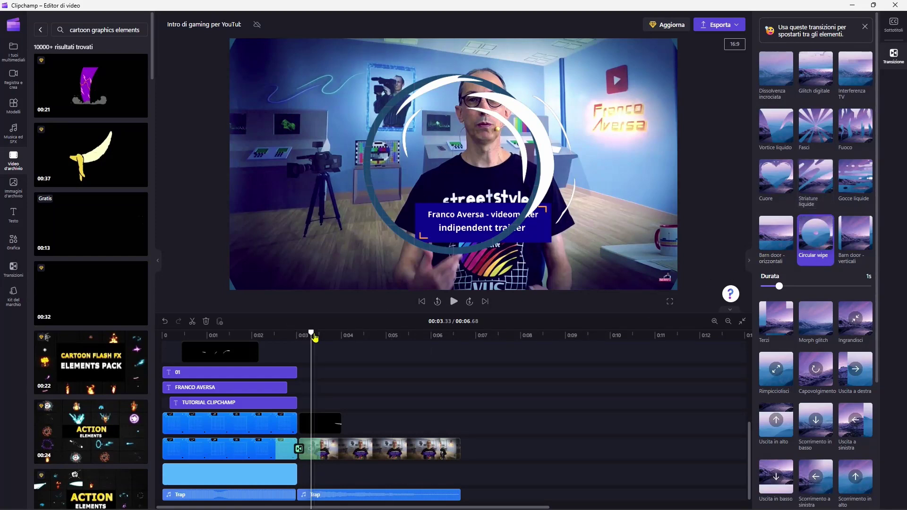
Play the Circular wipe twice from before the cut, starting at about 1.92 s, and place the playhead at about 2.41 s.
left_click_drag(310, 332, 243, 333)
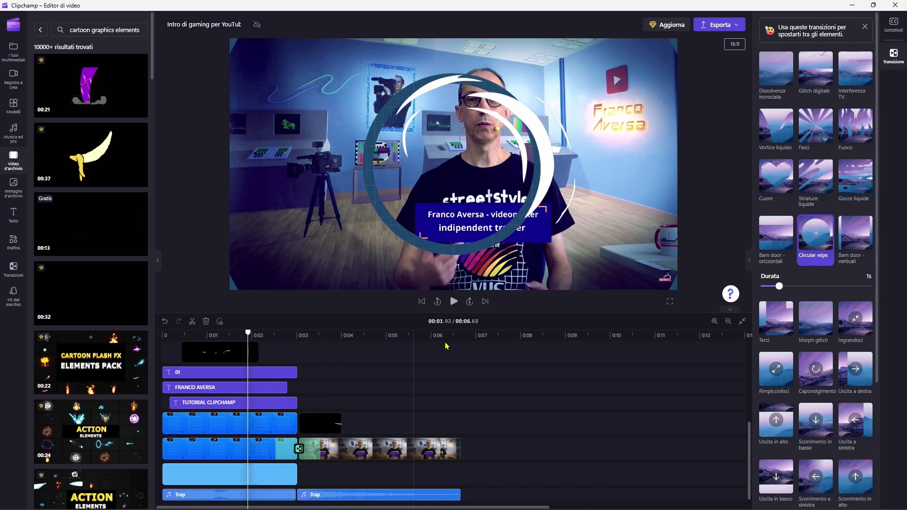
key("space")
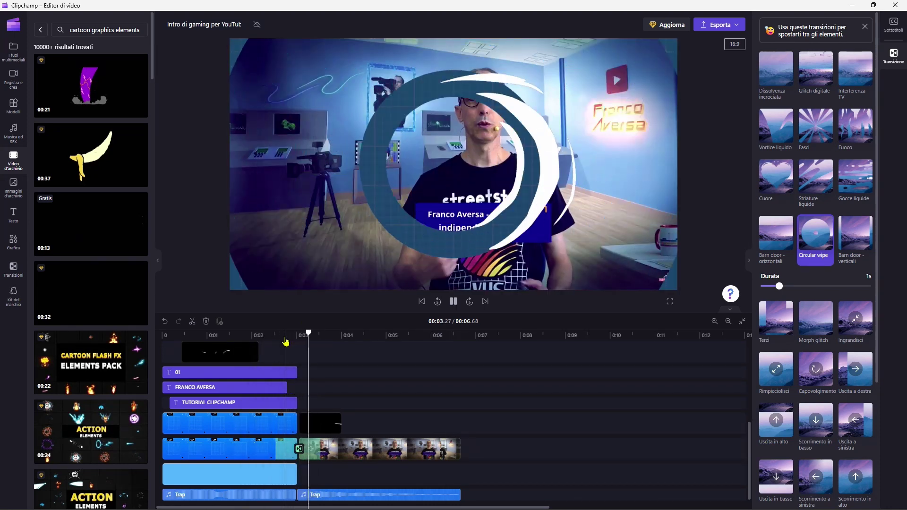
key("space")
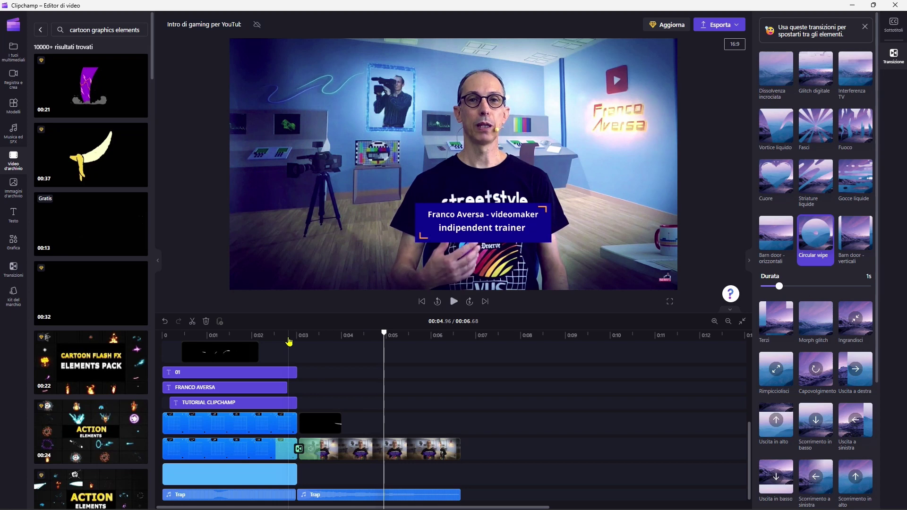
left_click_drag(293, 342, 279, 338)
key("space")
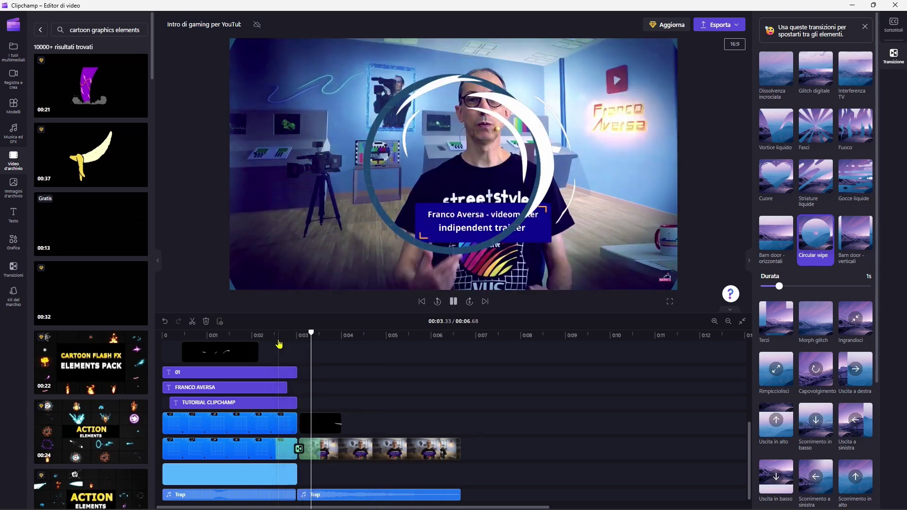
key("space")
left_click(269, 337)
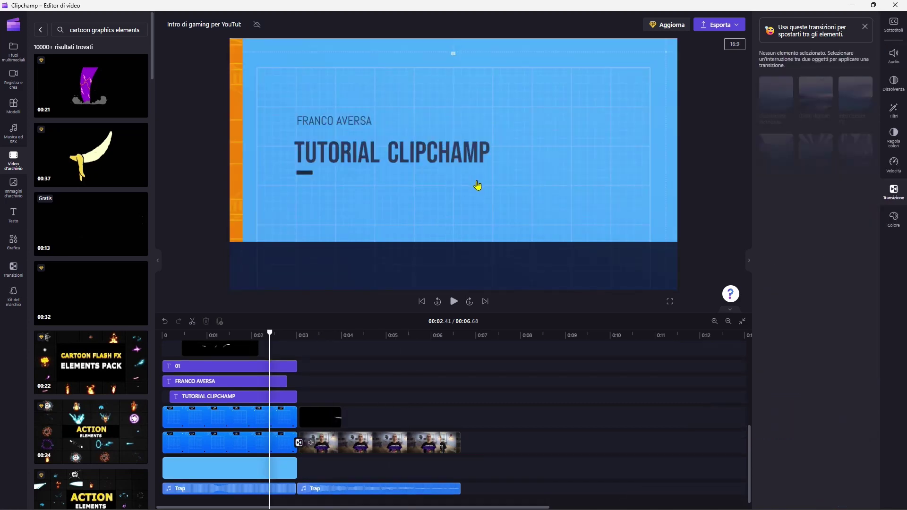
Export the intro at 1080p and play the exported video to check it.
left_click(725, 29)
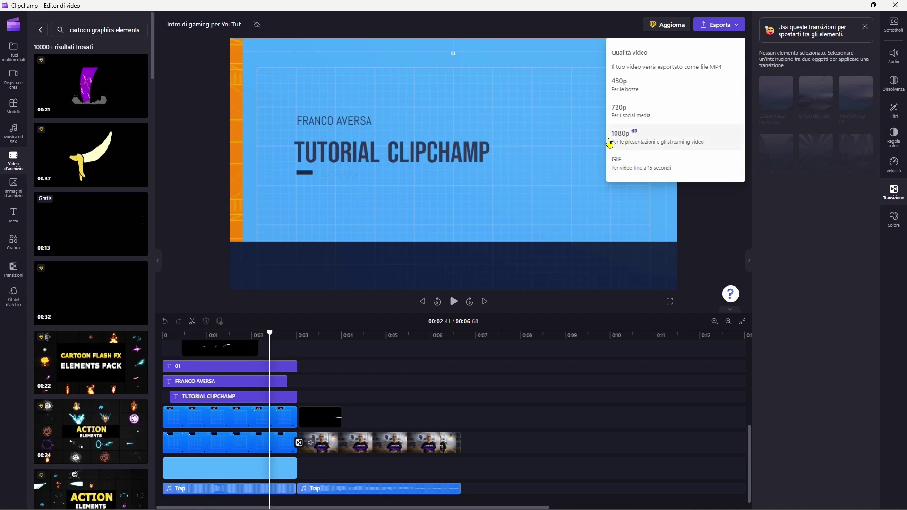
left_click(626, 143)
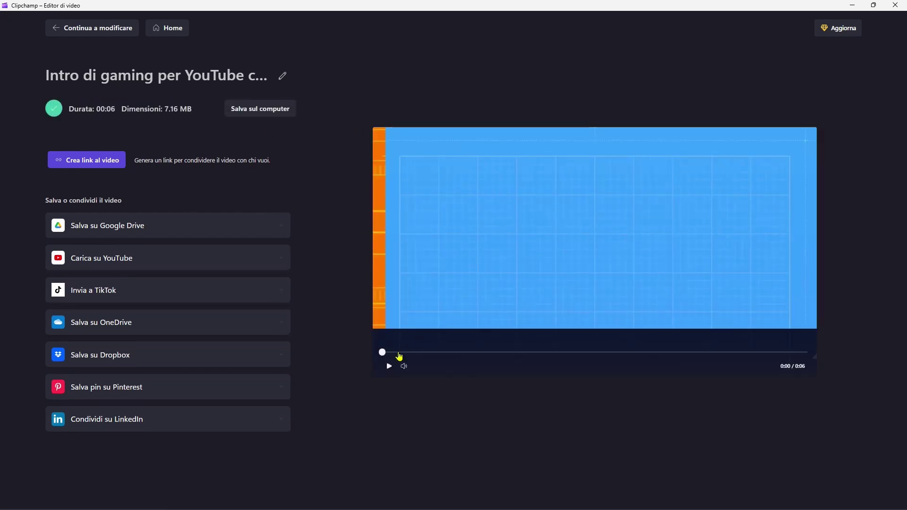
left_click(389, 367)
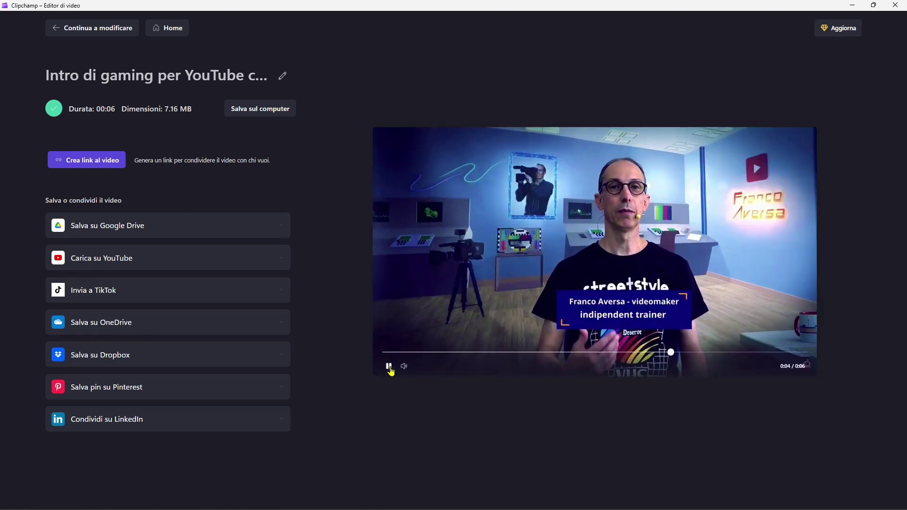
left_click(389, 367)
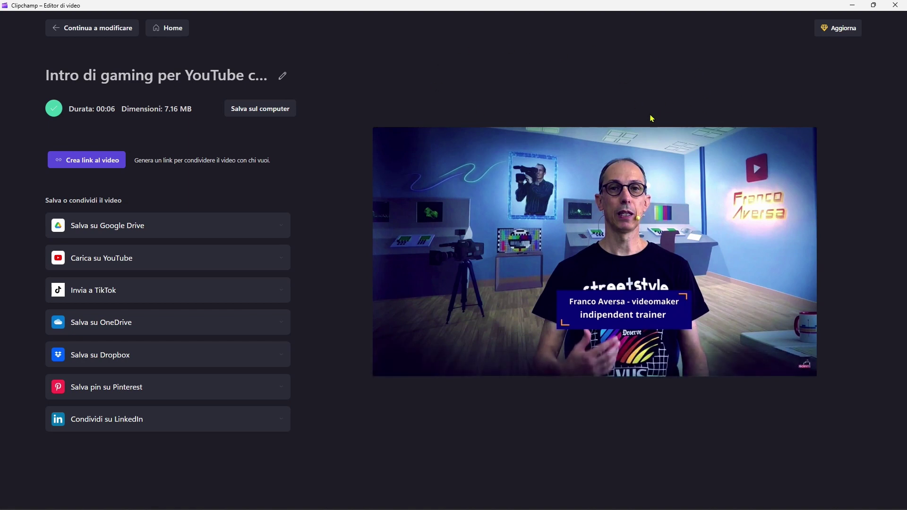
Save the exported video to the computer and open "Intro di gaming per YouTube con griglia.mp4" from the desktop.
left_click(268, 110)
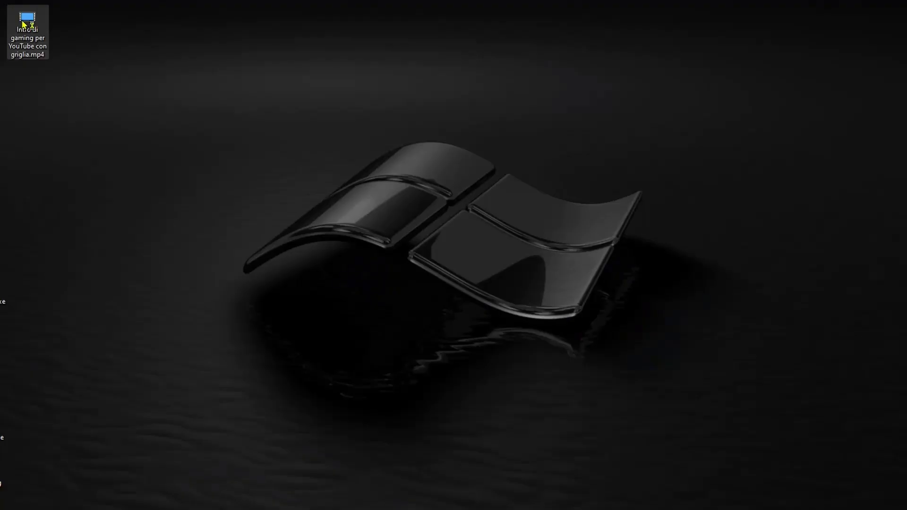
double_click(25, 23)
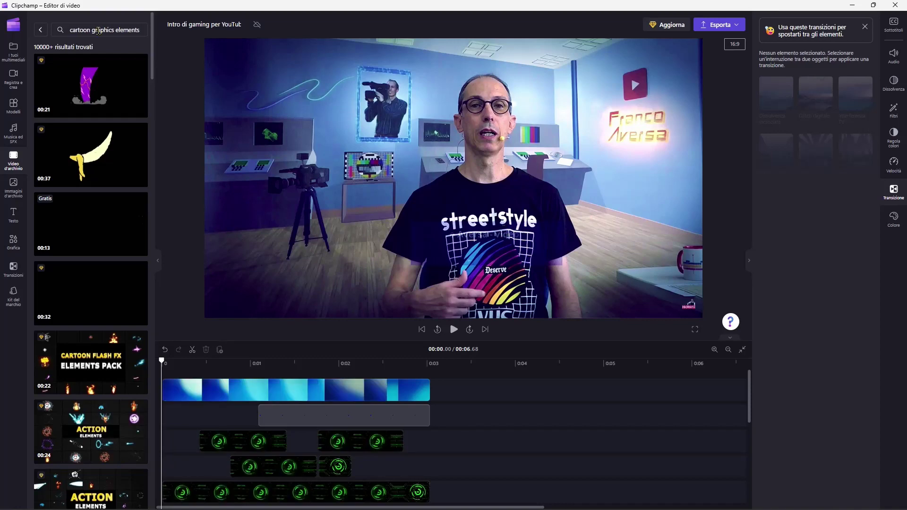
Leave the gaming intro project for the home page and create a new video from scratch.
left_click(13, 27)
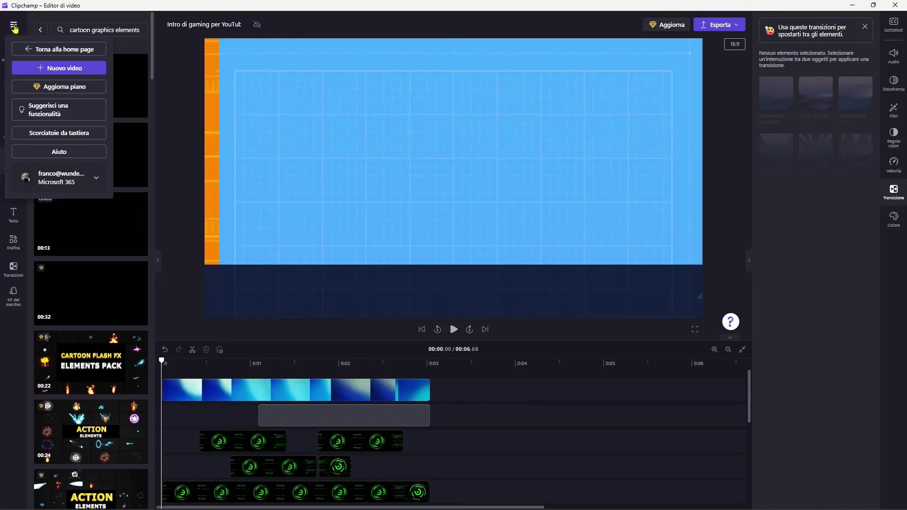
left_click(76, 50)
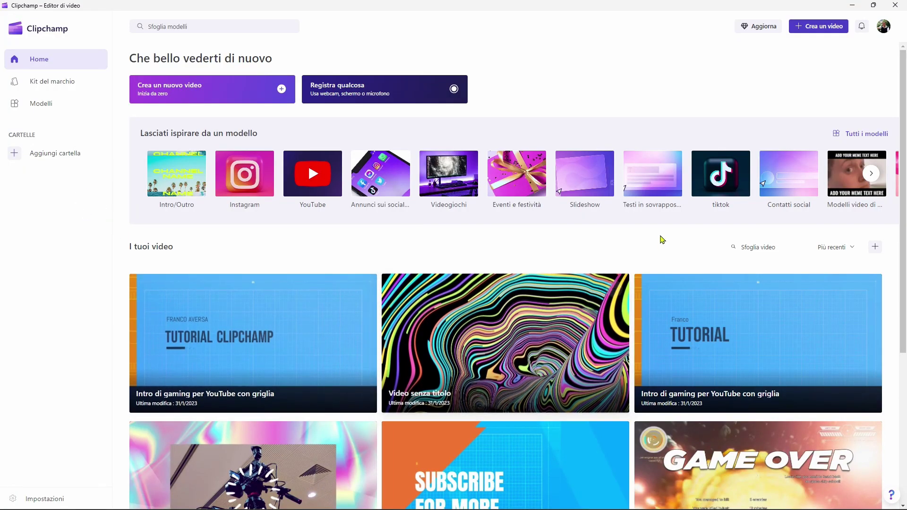
left_click(205, 93)
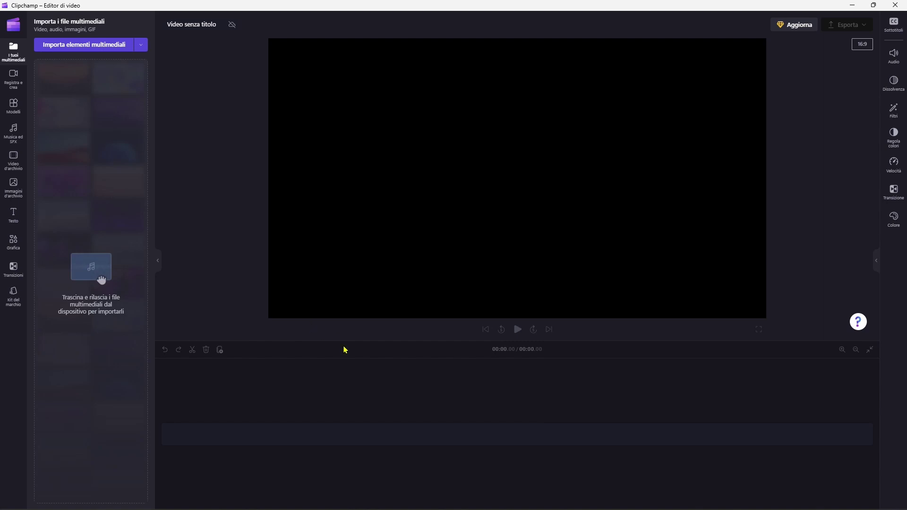
Import MVI_8053.MOV, MVI_8075.MOV, MVI_8079.MOV, MVI_8082.MOV and MVI_8087.MOV from the AAA-MONTAGNA folder into the project media.
key("alt+Tab")
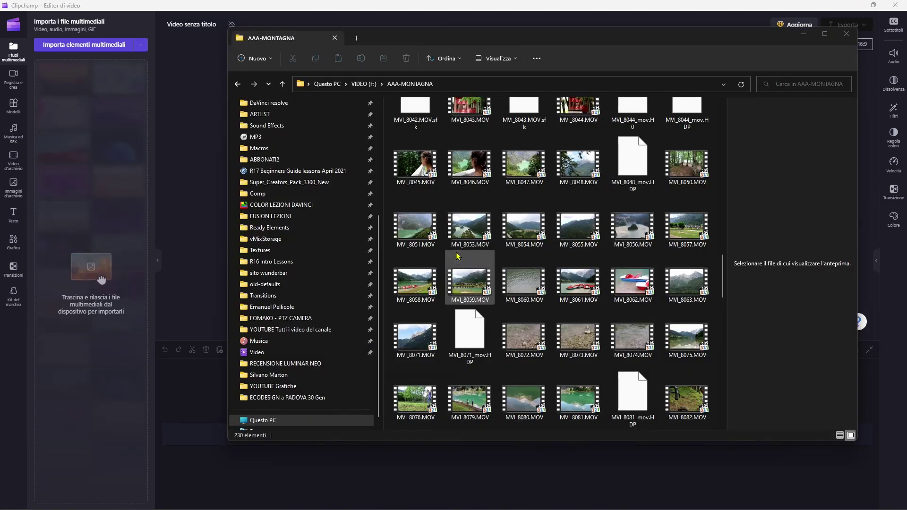
left_click(462, 235)
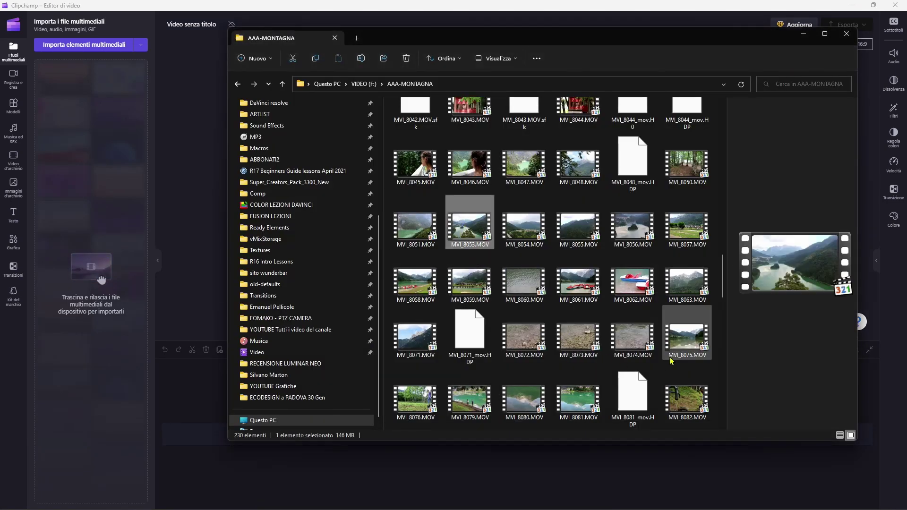
left_click(684, 341, "ctrl")
left_click(469, 399, "ctrl")
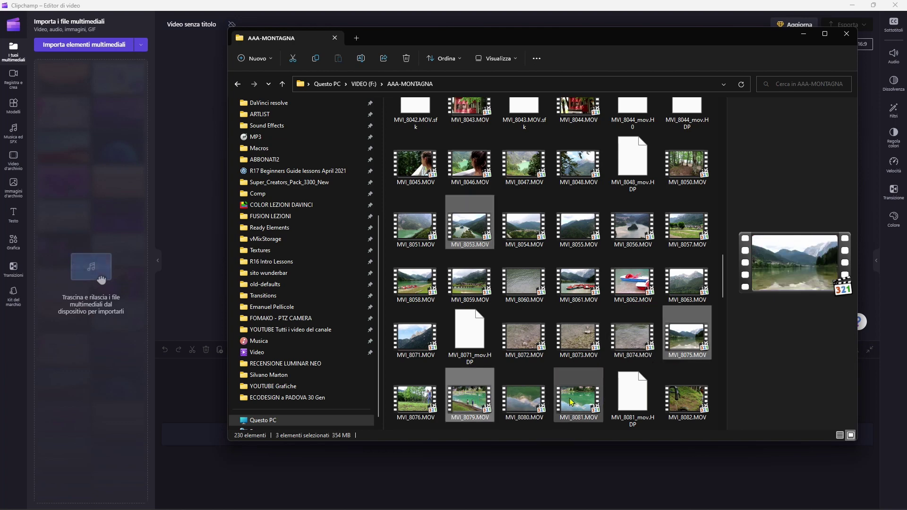
scroll(599, 396, "down", 3)
left_click(687, 226, "ctrl")
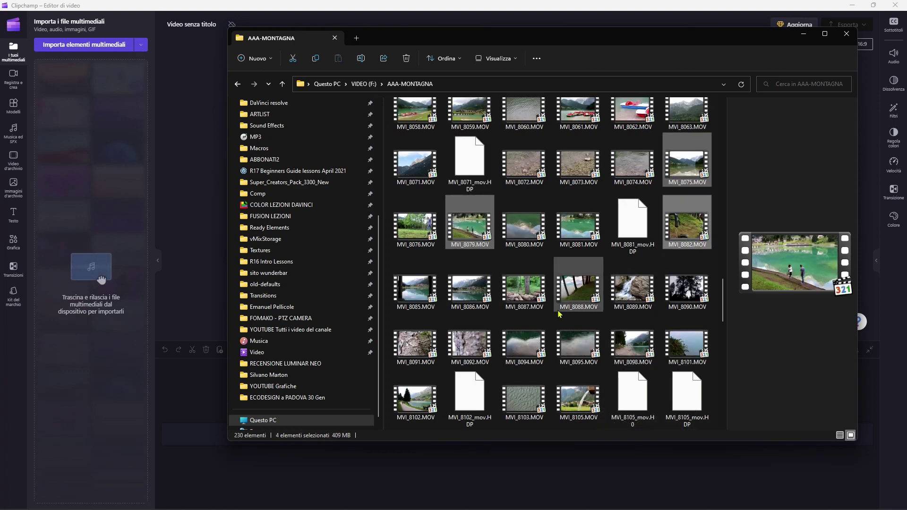
left_click(515, 289, "ctrl")
left_click_drag(522, 291, 117, 184)
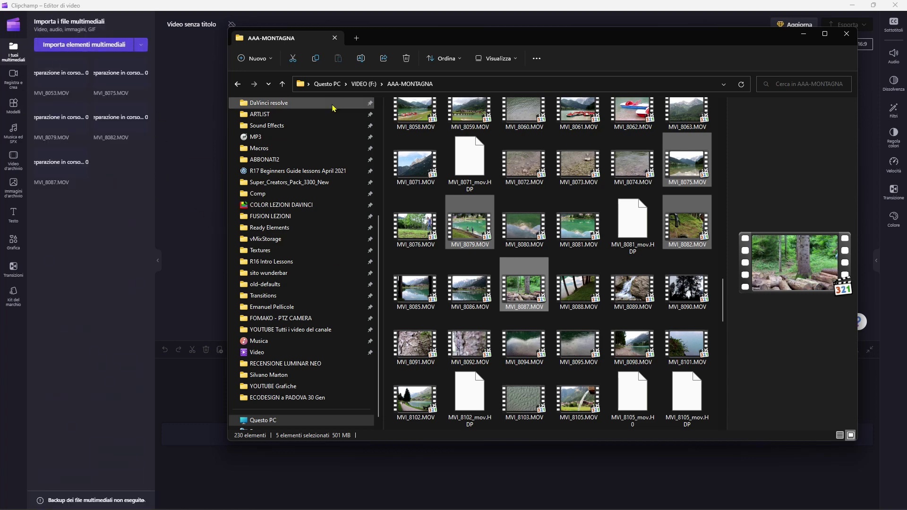
left_click(55, 69)
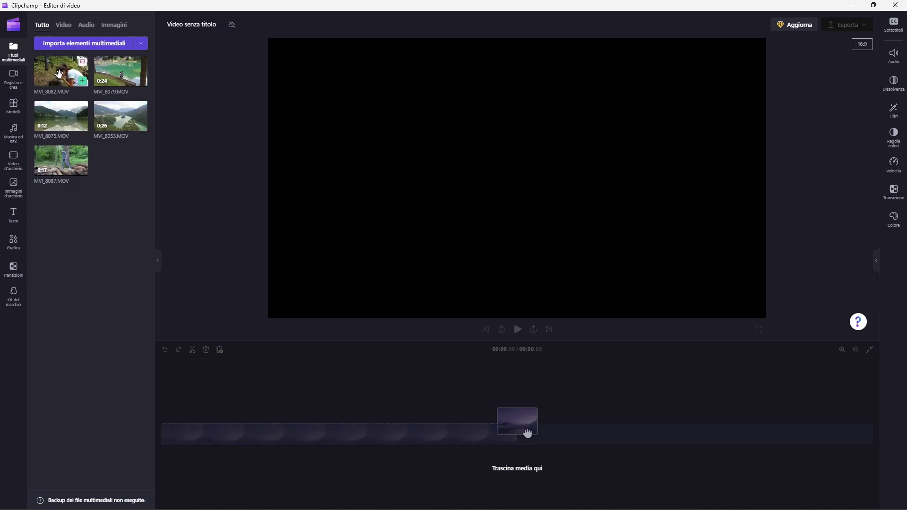
Place MVI_8082.MOV at the start of the timeline, play its opening twice, and return the playhead to zero.
left_click_drag(66, 73, 217, 427)
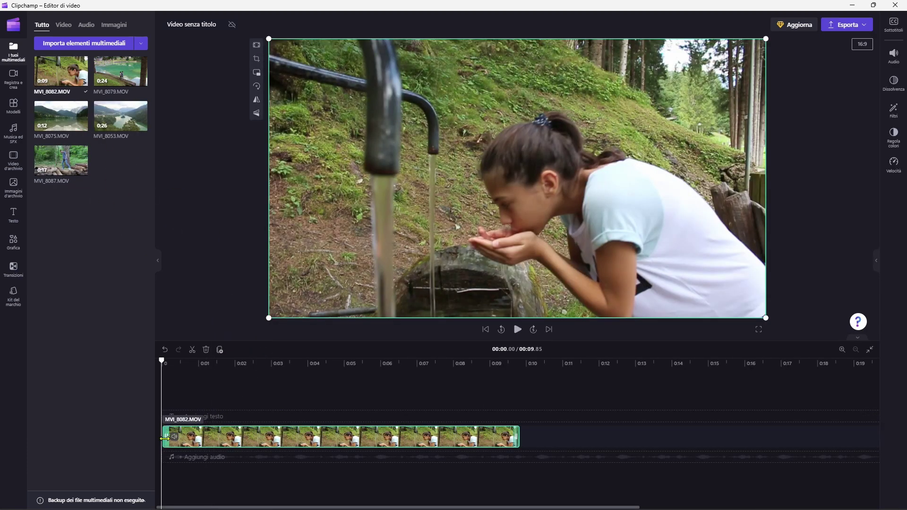
key("space")
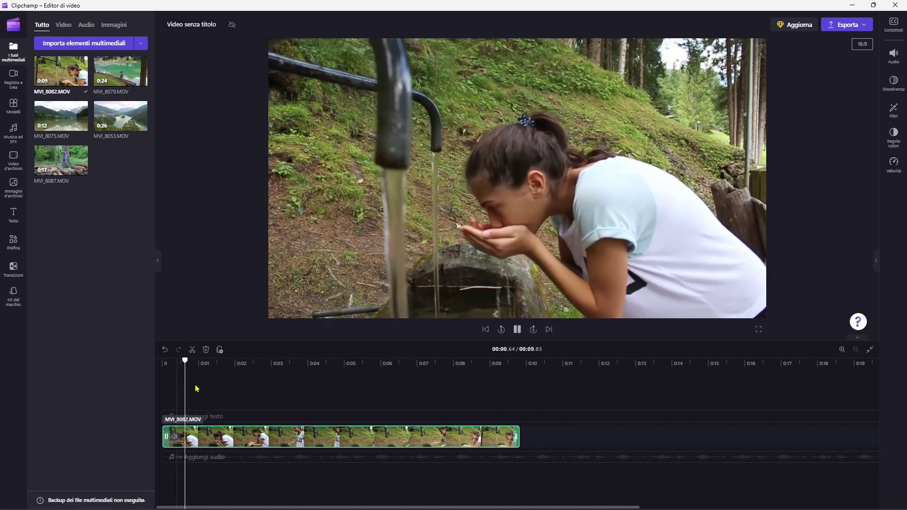
left_click_drag(221, 361, 162, 362)
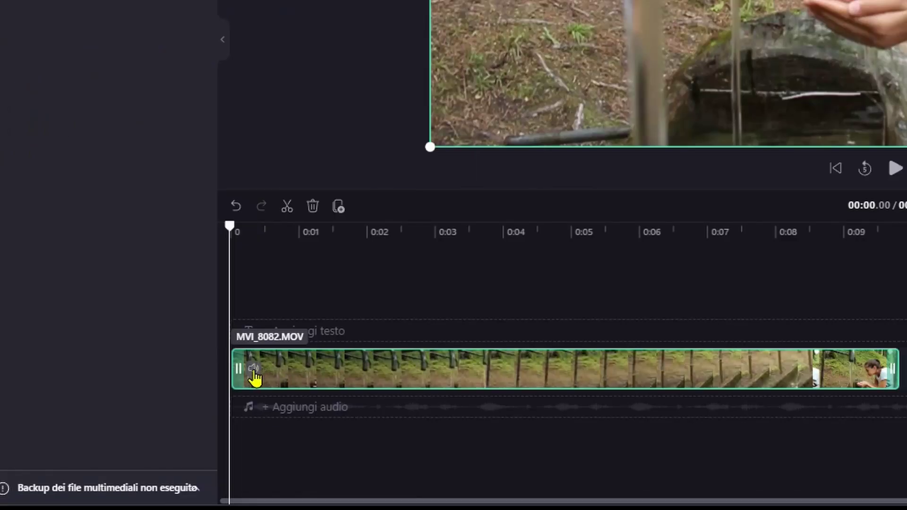
key("space")
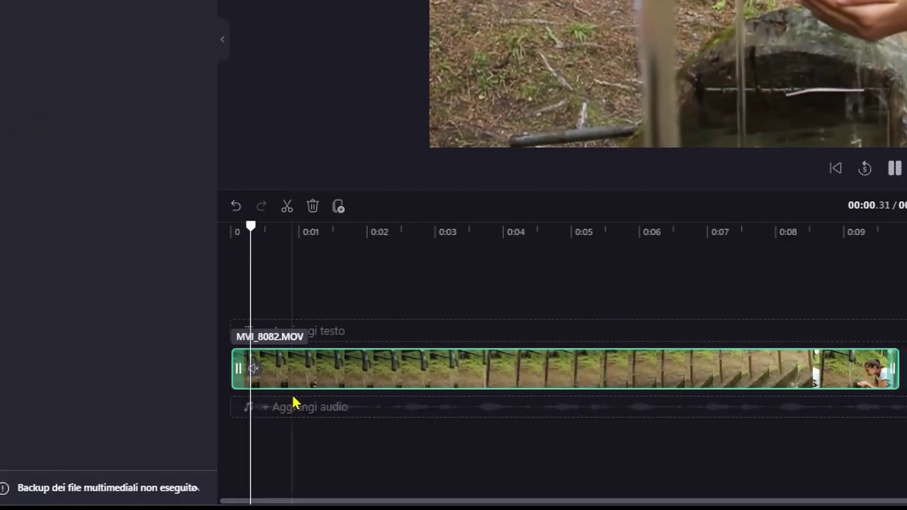
key("space")
left_click_drag(298, 231, 229, 251)
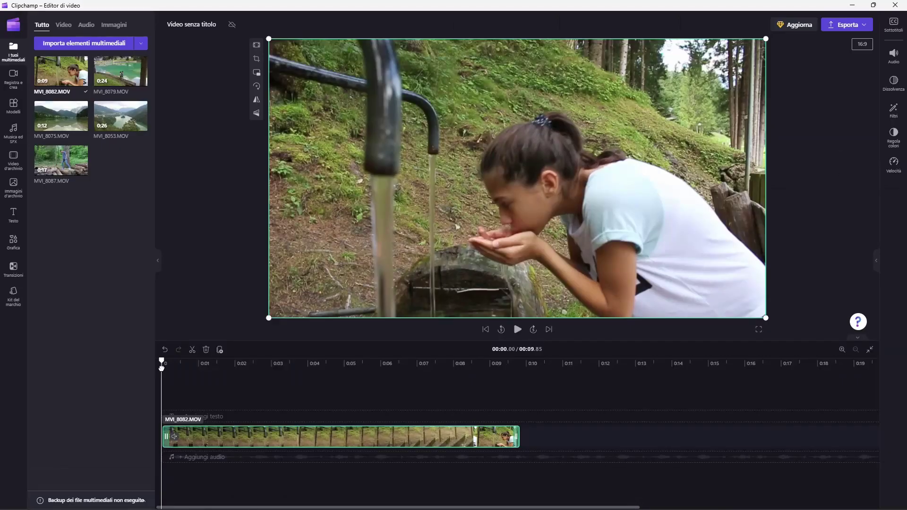
Play MVI_8082.MOV to 1.54 s and trim the end of the clip to that point.
key("space")
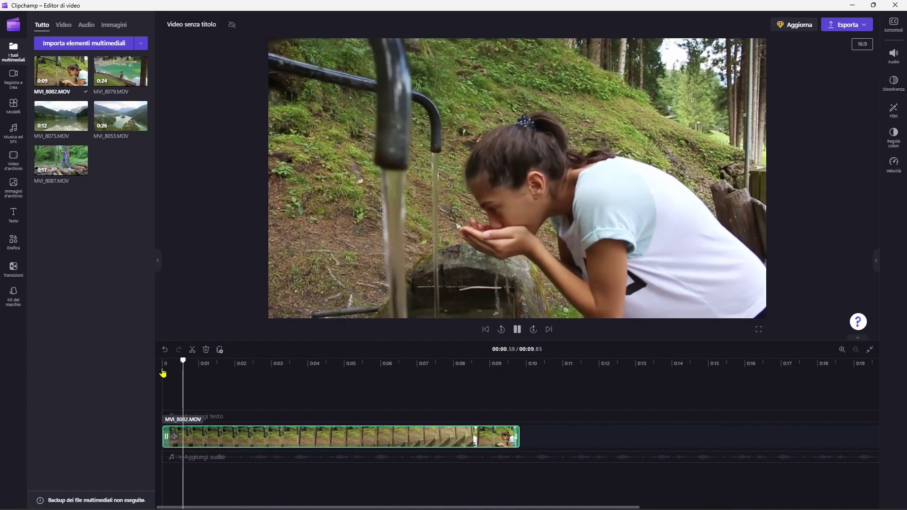
key("space")
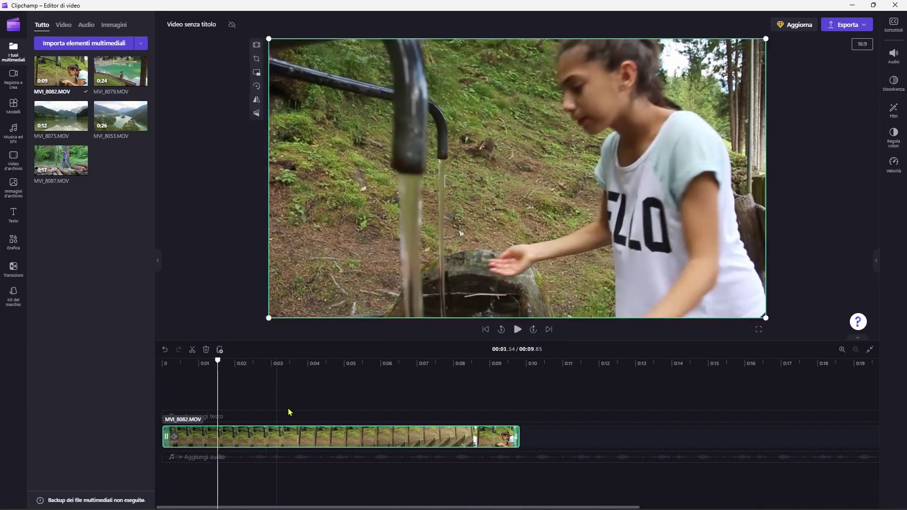
left_click_drag(517, 436, 215, 439)
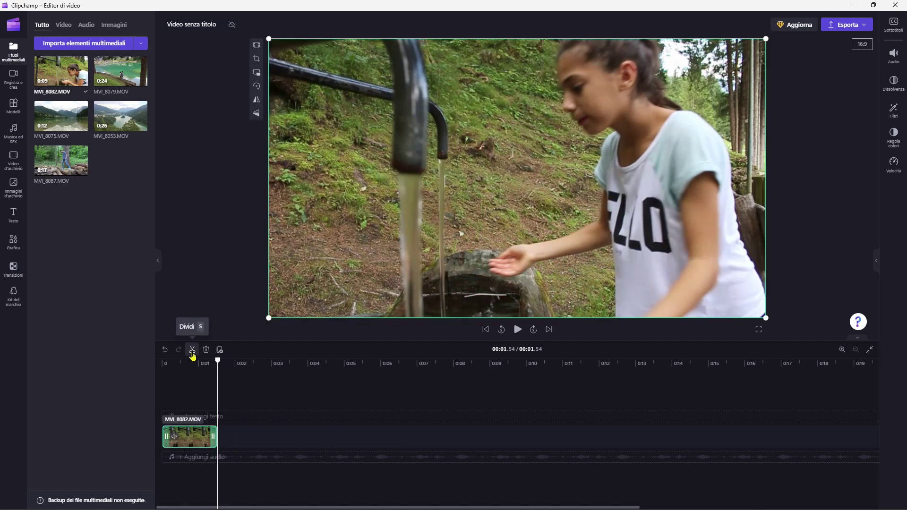
Browse the free music, preview "Somewhere In The Mountains" at a higher volume, and add it to the timeline.
left_click(14, 132)
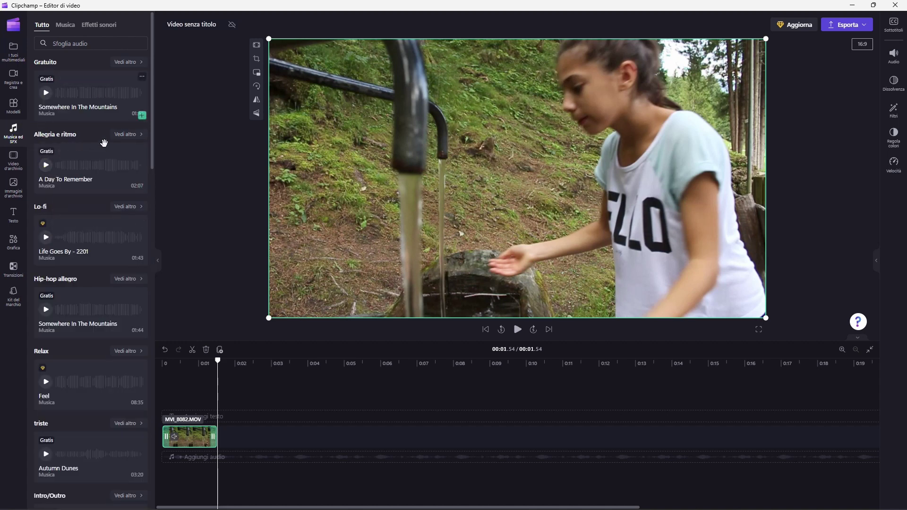
mouse_move(136, 75)
left_click(126, 62)
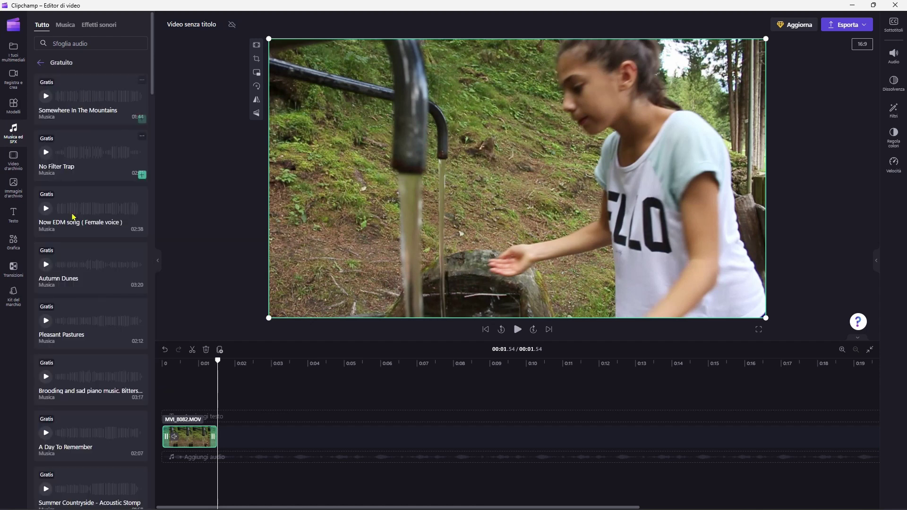
key("XF86AudioRaiseVolume")
key("XF86AudioRaiseVolume")
left_click(48, 98)
key("XF86AudioRaiseVolume")
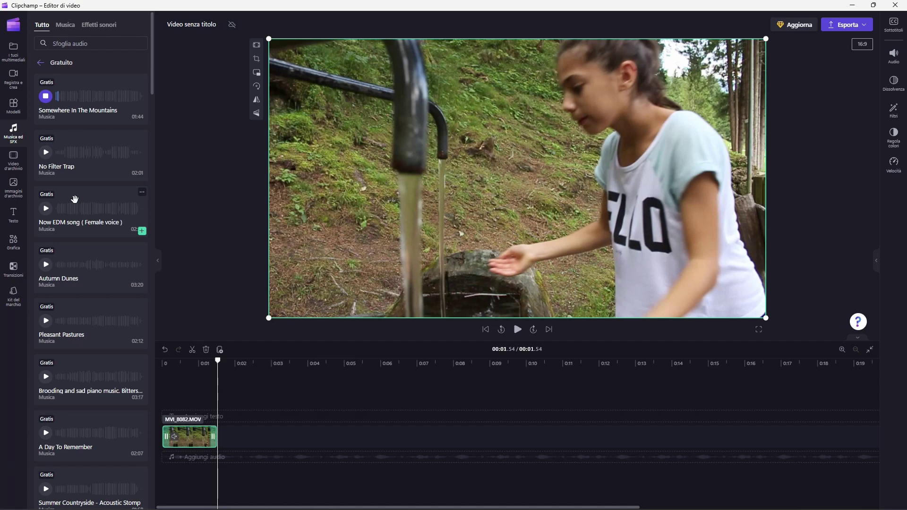
key("space")
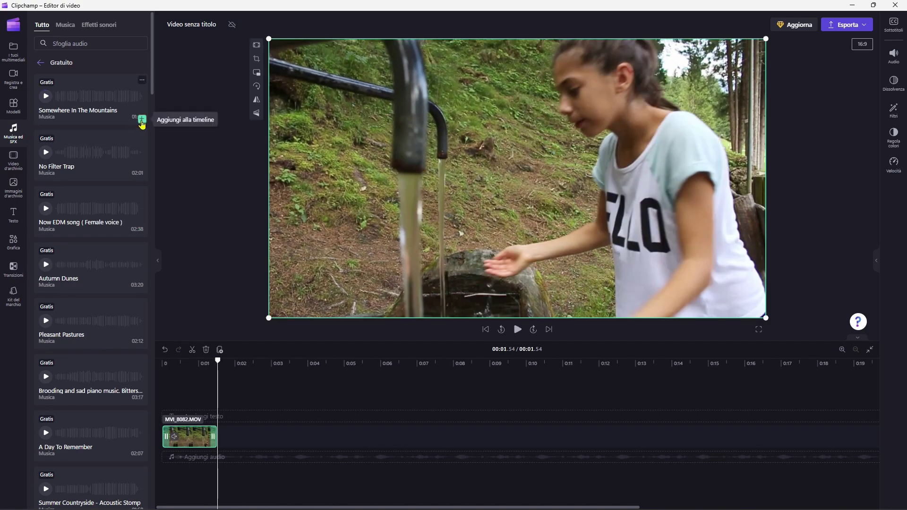
left_click(143, 121)
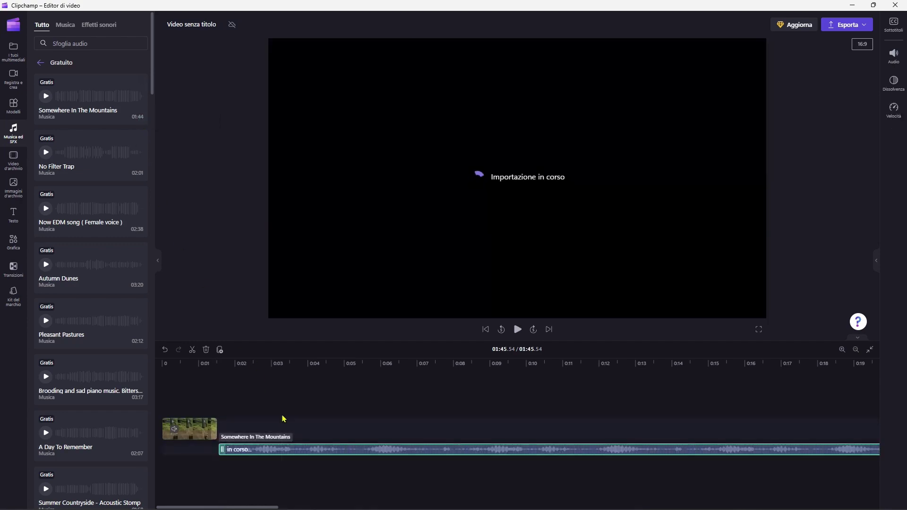
Move the music track to the start of the timeline and play it together with the first clip.
left_click_drag(296, 450, 240, 450)
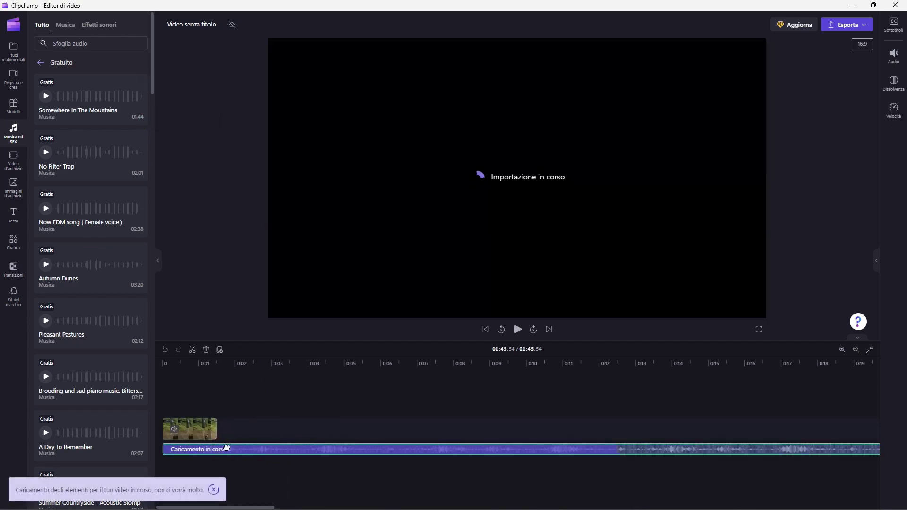
left_click(168, 362)
key("space")
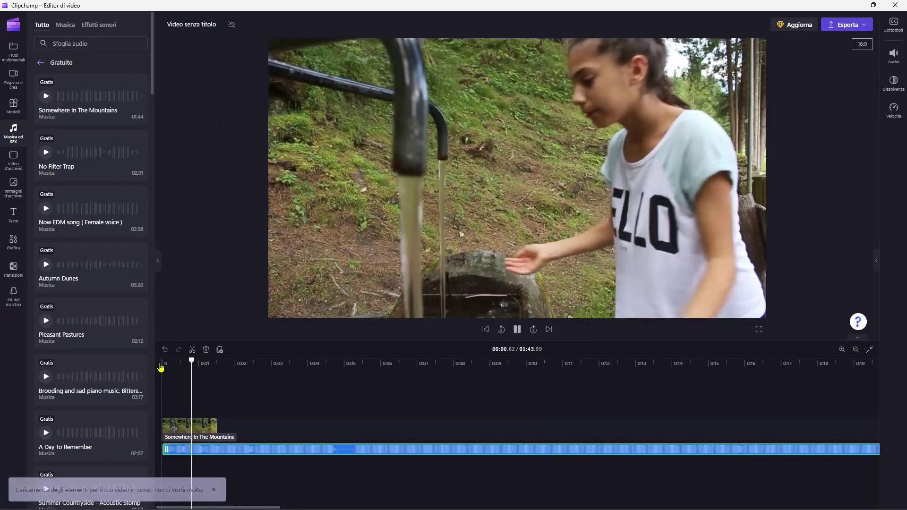
key("space")
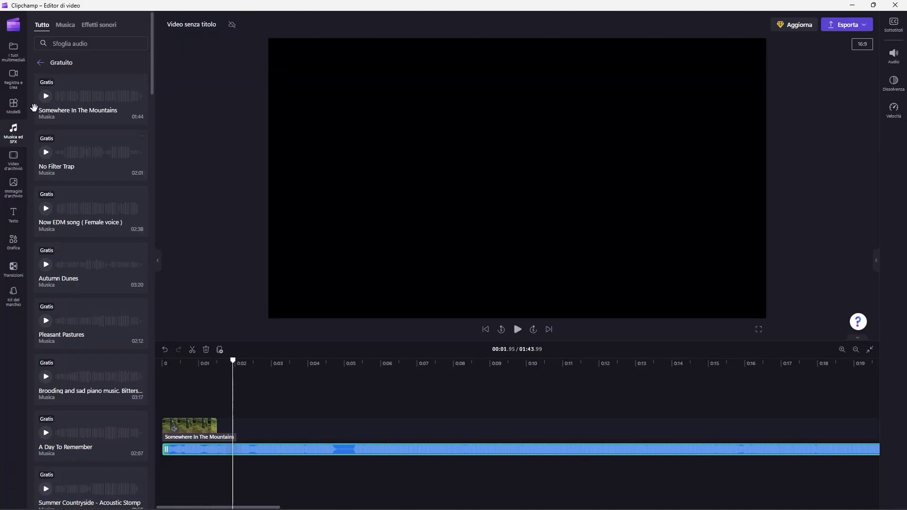
Place MVI_8079.MOV on the video track from about 4 s, play it, and set the playhead at 7.13 s.
left_click(13, 47)
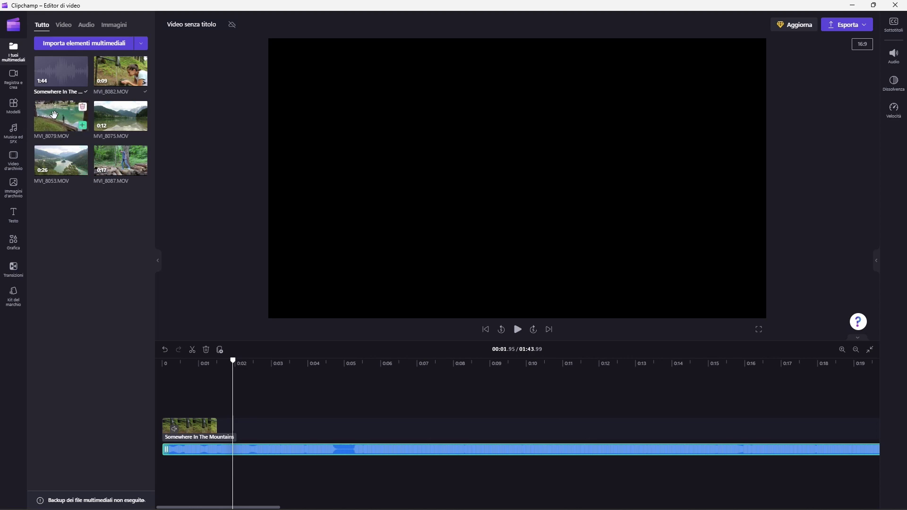
left_click_drag(62, 122, 402, 429)
left_click_drag(467, 433, 380, 430)
left_click(403, 363)
key("space")
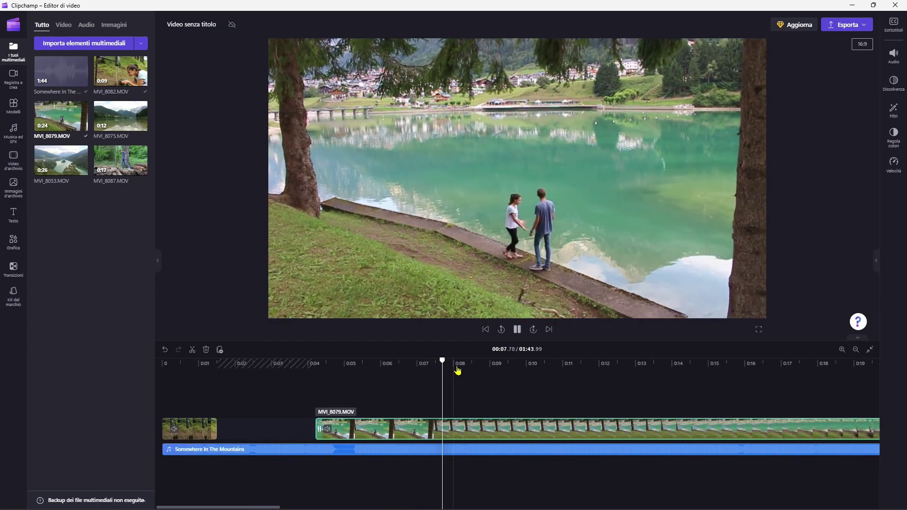
key("space")
left_click(425, 363)
left_click_drag(425, 363, 422, 363)
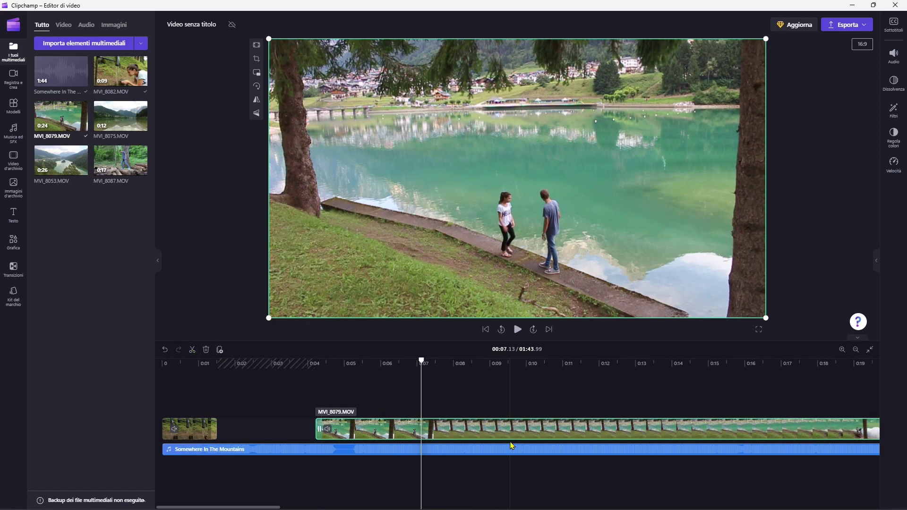
key("s")
left_click(373, 461)
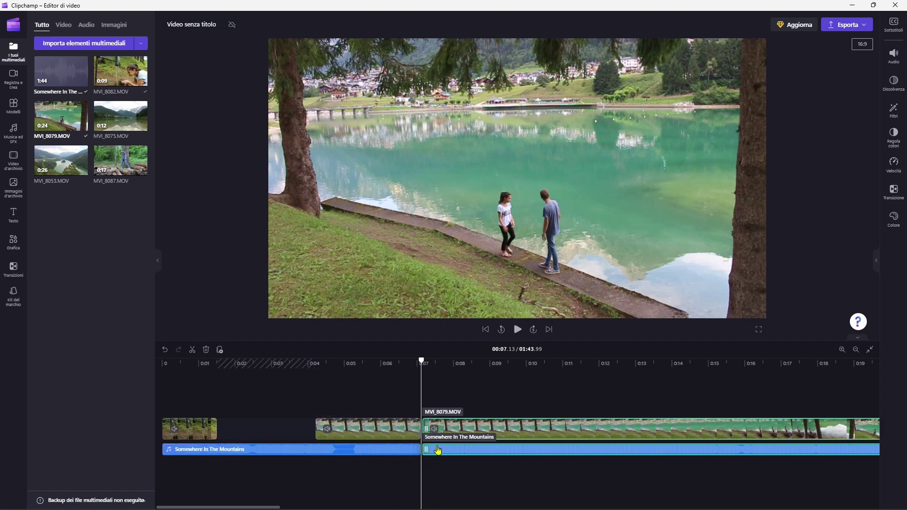
key("ctrl+z")
Trim the start of MVI_8079.MOV to the playhead at 7.13 s and move it directly after the first clip.
left_click(317, 429)
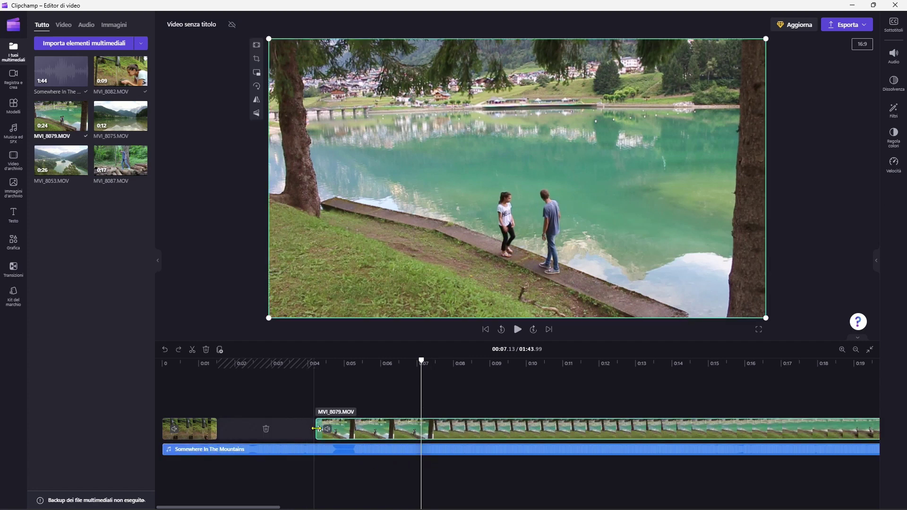
left_click_drag(317, 429, 420, 428)
left_click_drag(475, 428, 273, 427)
Play across the cut between the two clips and trim the end of MVI_8079.MOV to 2.97 s.
left_click(203, 375)
key("space")
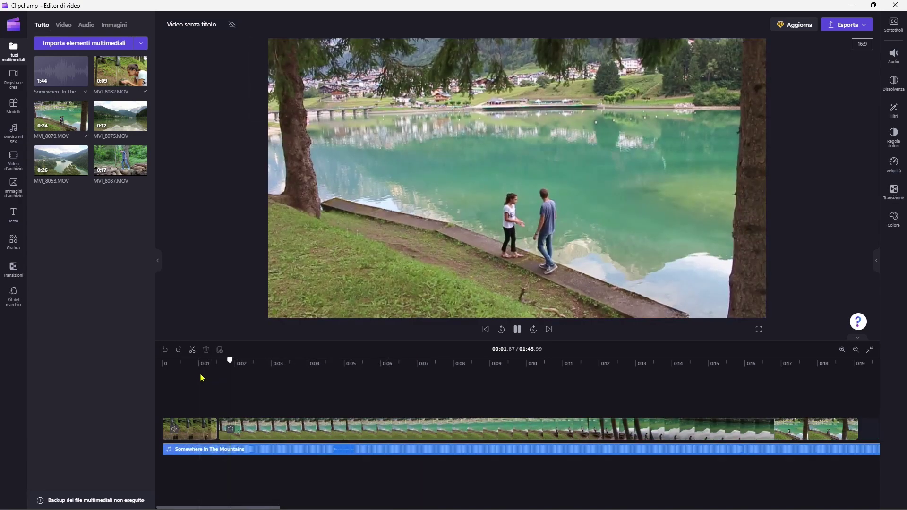
left_click(304, 430)
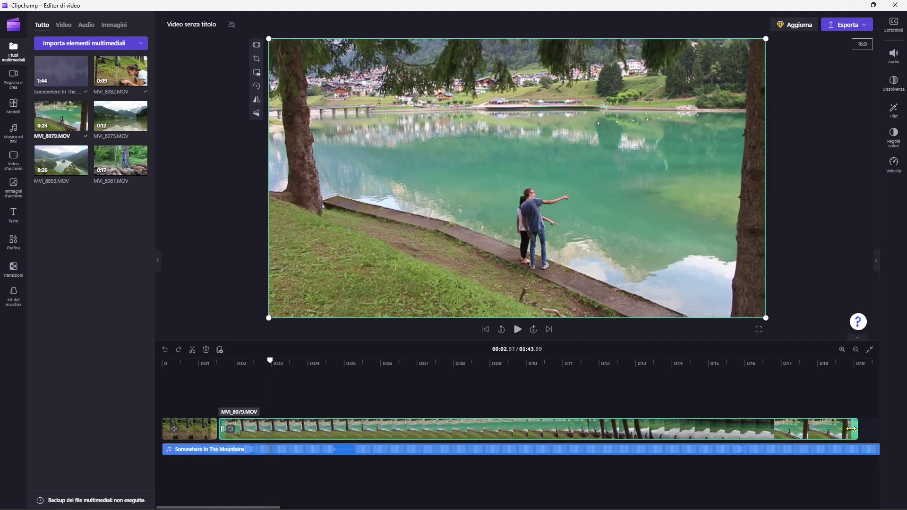
left_click_drag(851, 429, 266, 434)
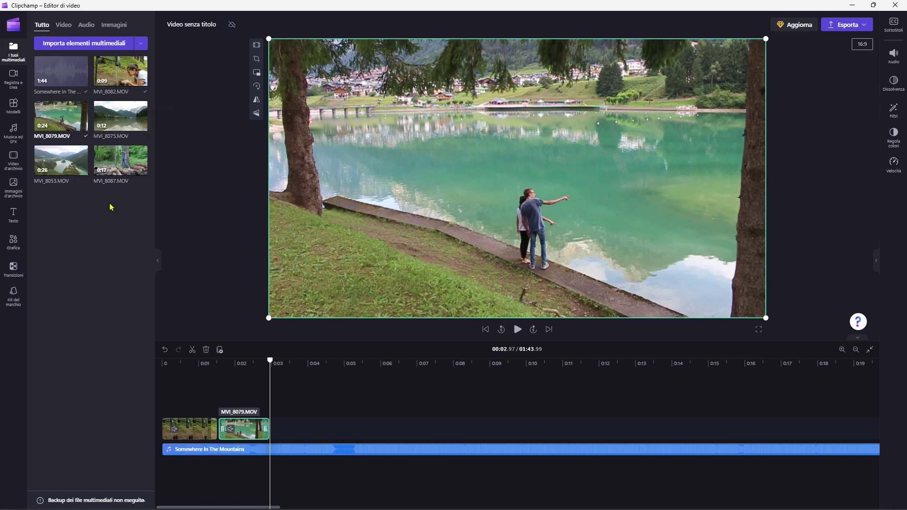
Preview the free sound effect "Hud Swish (High Tech, Sci-fi, Swoosh)" and add it to the project media.
left_click(8, 134)
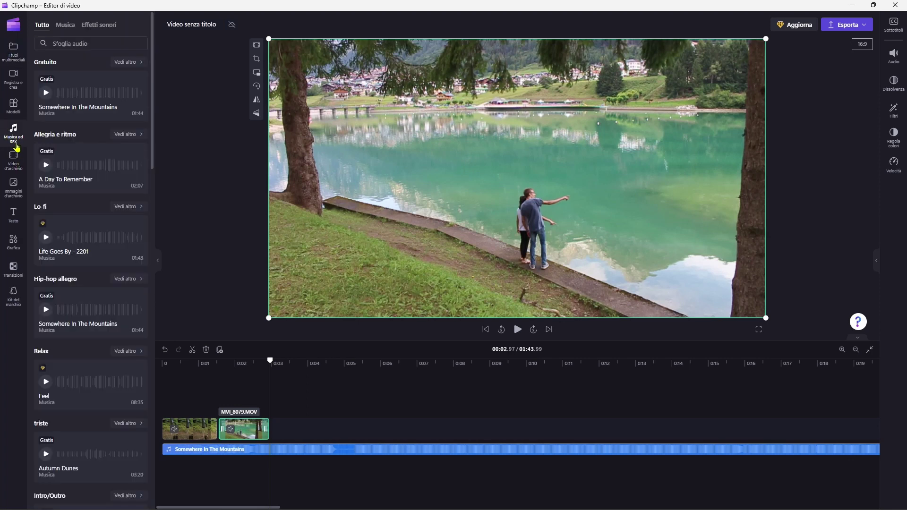
left_click(99, 26)
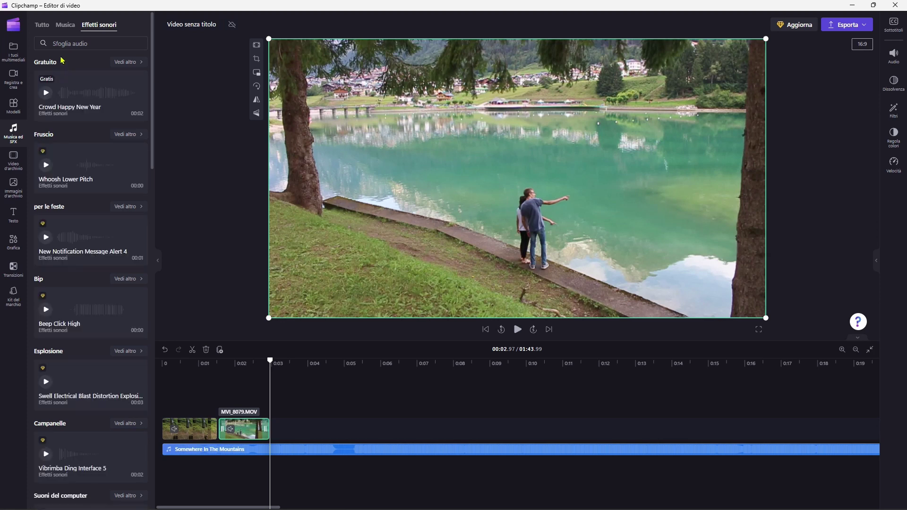
mouse_move(112, 71)
left_click(125, 62)
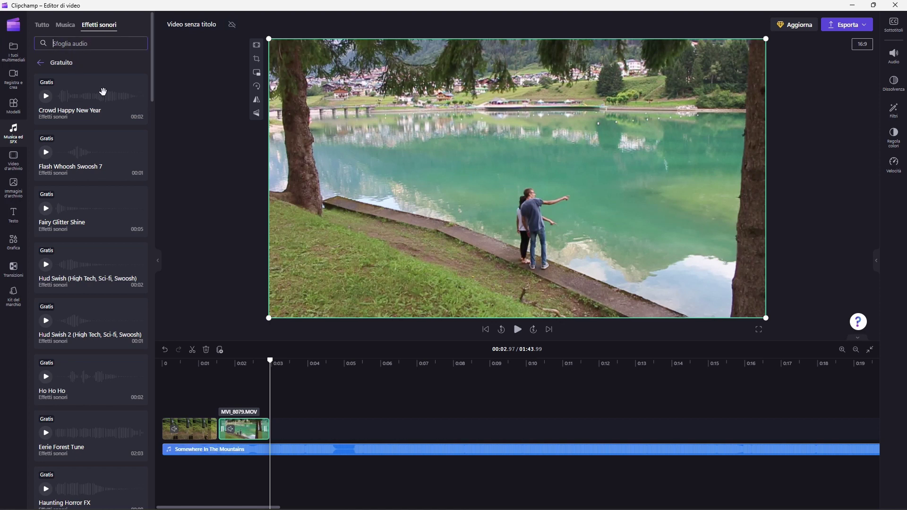
left_click(45, 266)
left_click(140, 250)
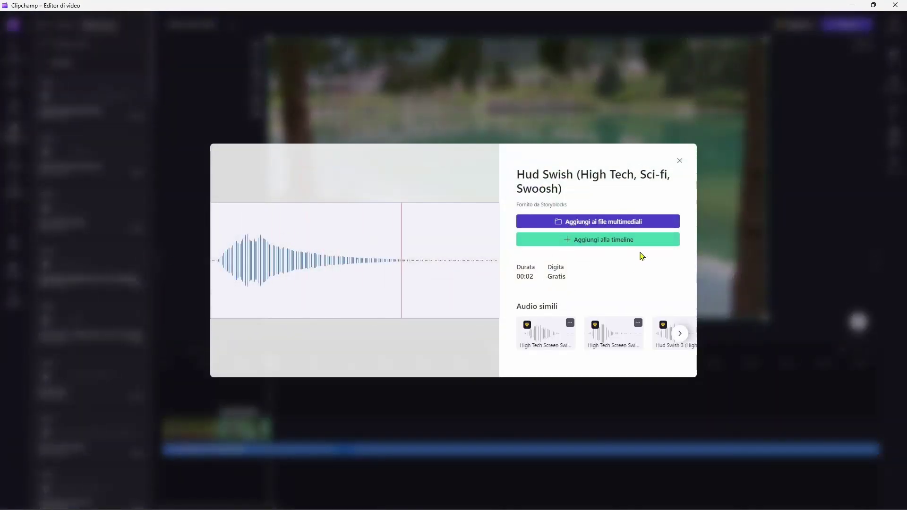
left_click(626, 221)
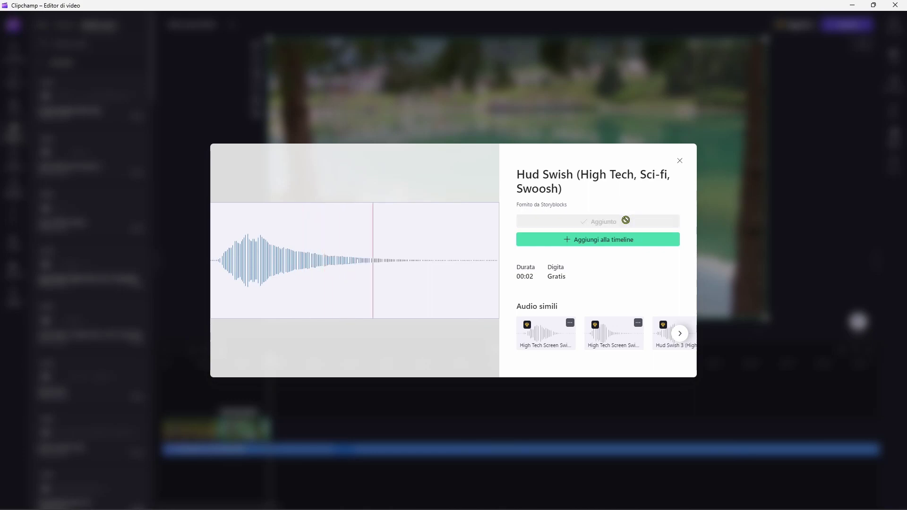
left_click(680, 160)
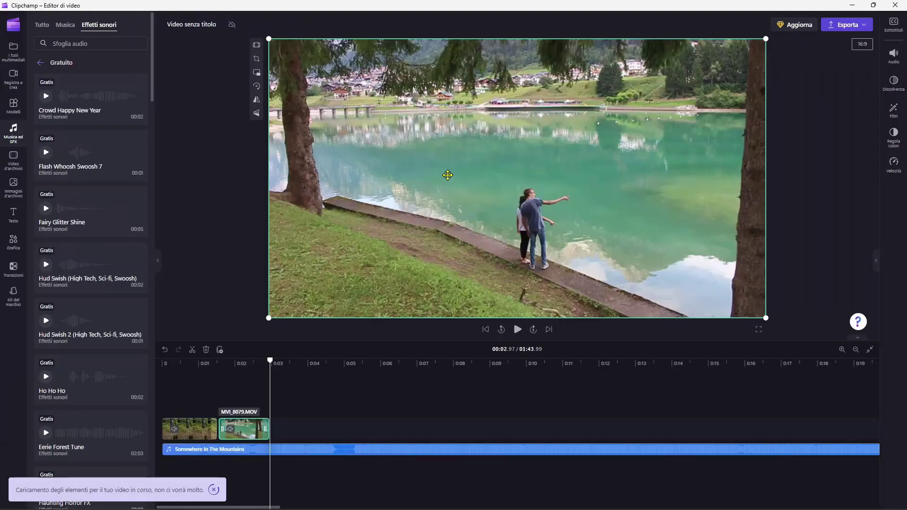
Place the Hud Swish effect on a new track below the music, play across the cut, and shift it to start at about 1.3 s.
left_click(16, 43)
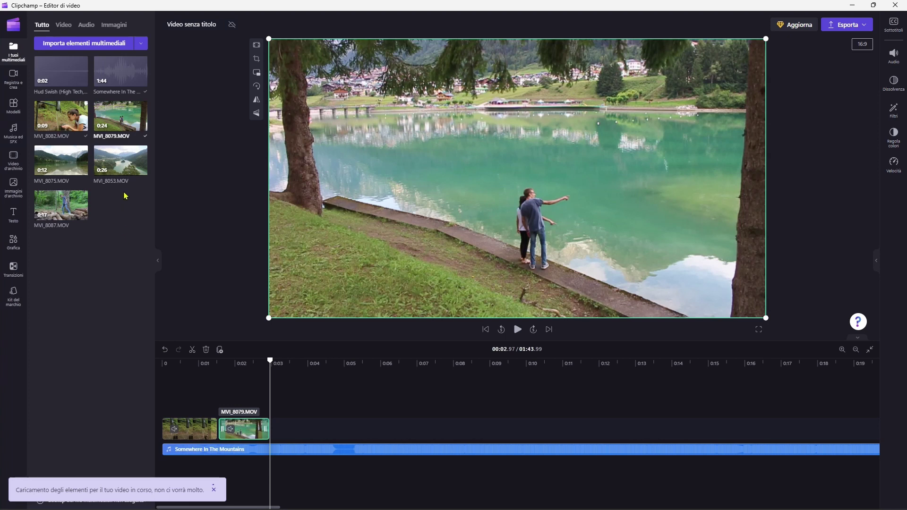
mouse_move(59, 73)
left_mouse_down()
mouse_move(205, 325)
mouse_move(211, 469)
mouse_move(216, 456)
left_mouse_up()
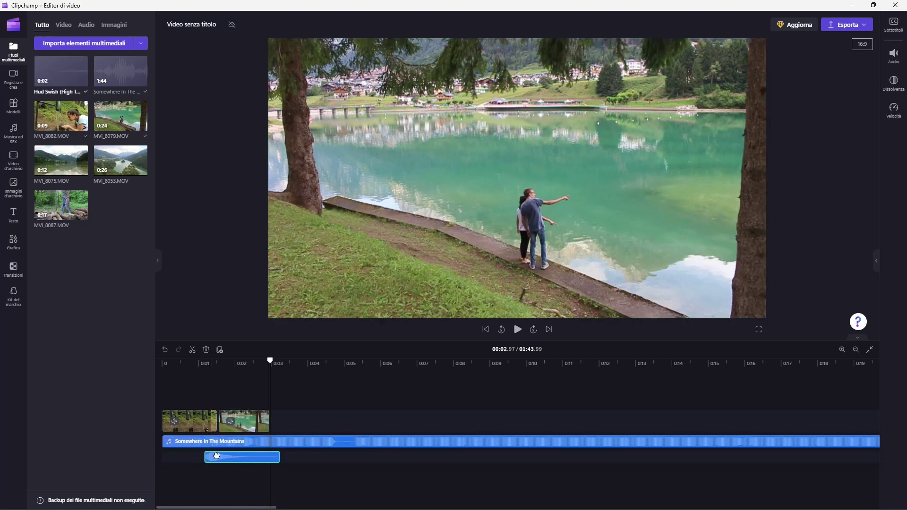
left_click(184, 364)
key("space")
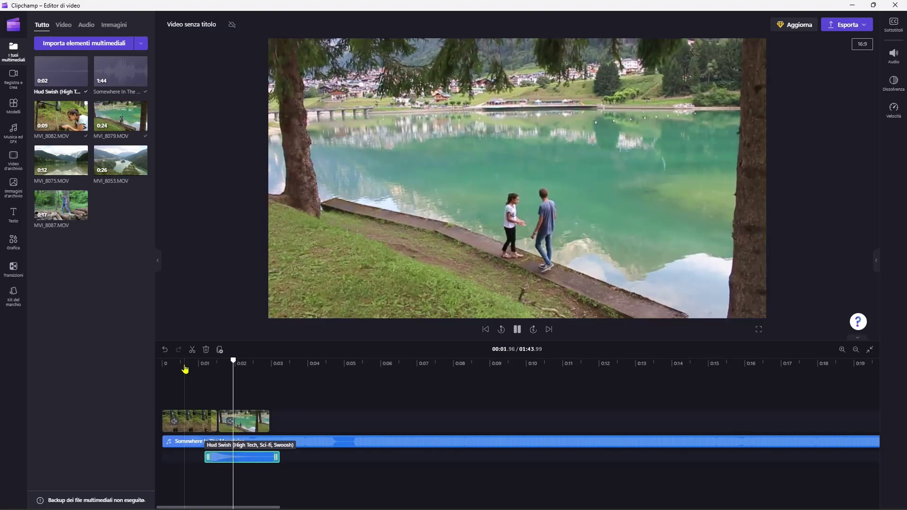
key("space")
left_click_drag(217, 461, 222, 462)
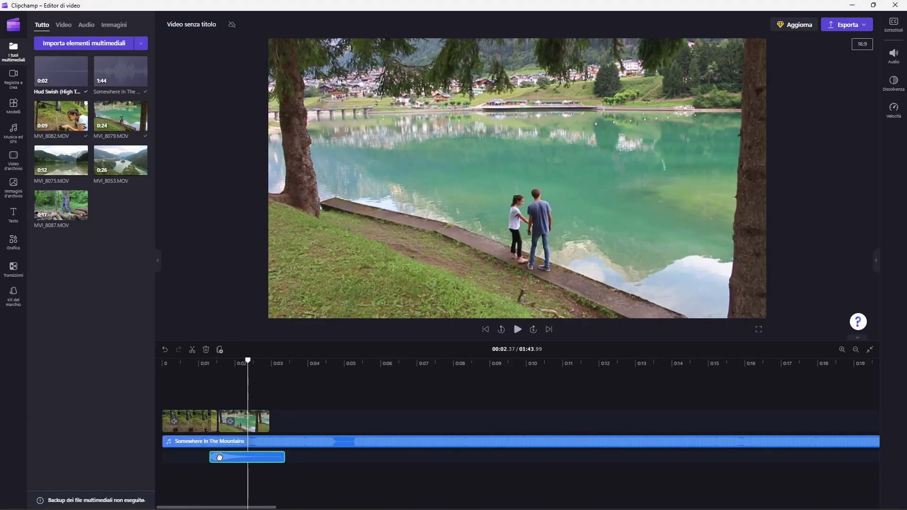
Apply the "Uscita a destra" transition at the cut between the two video clips and play it from the start.
left_click(217, 421)
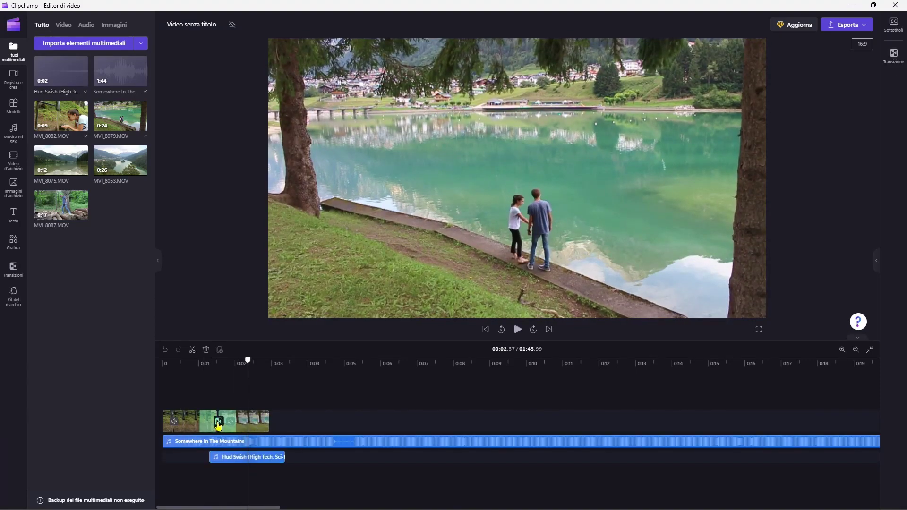
left_click(894, 56)
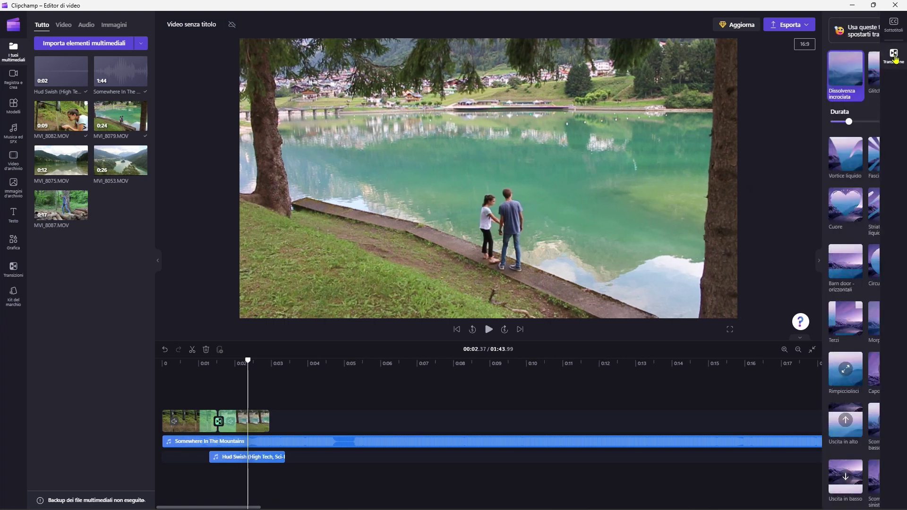
scroll(849, 208, "down", 4)
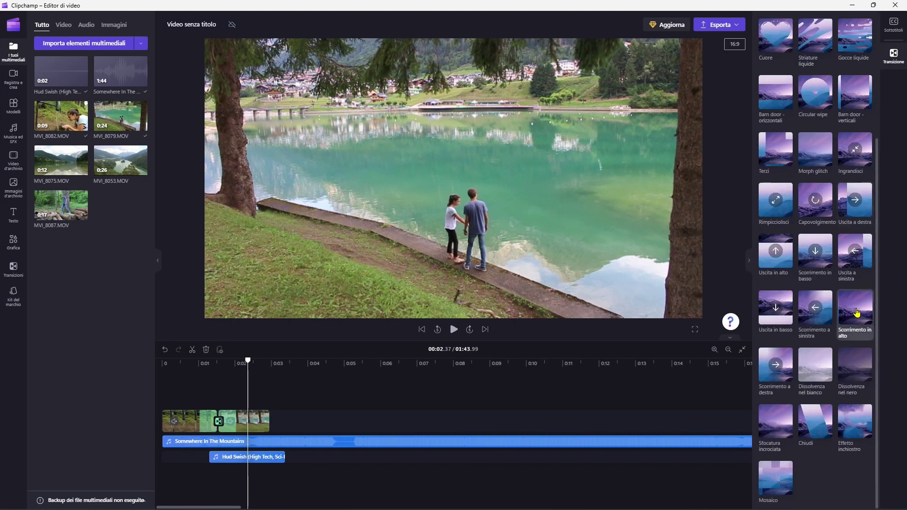
left_click(849, 208)
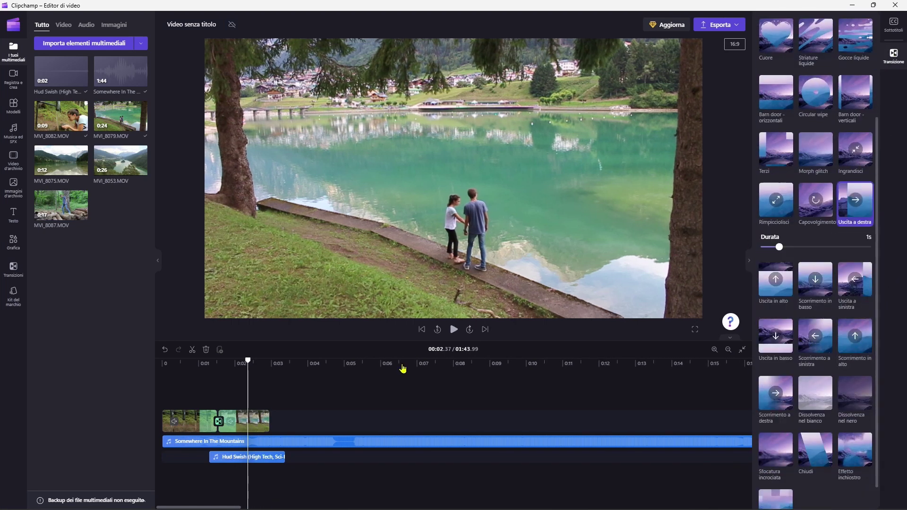
left_click_drag(247, 363, 162, 364)
key("space")
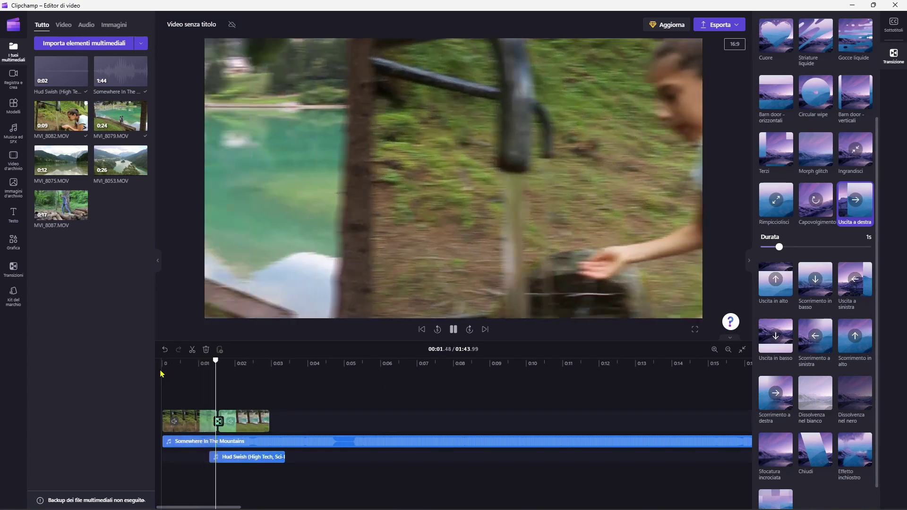
key("space")
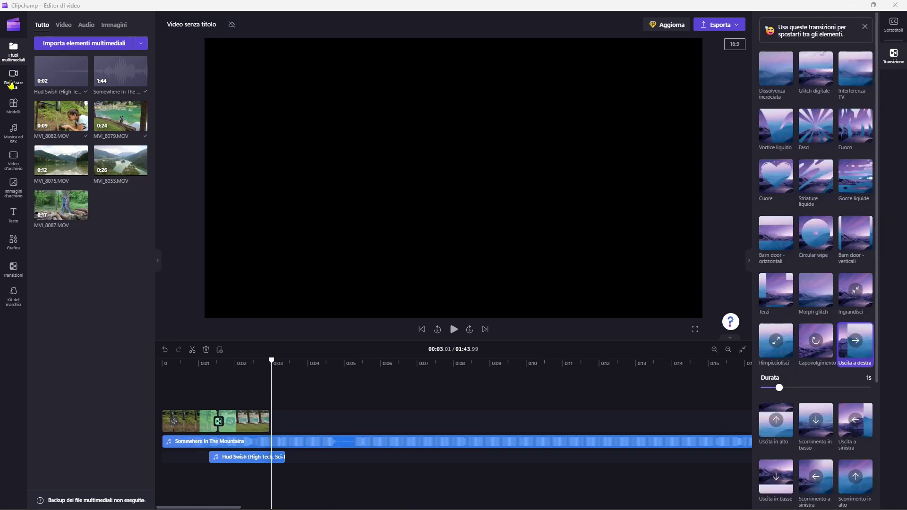
Start a text-to-speech voiceover and look through the available Italian voices.
left_click(12, 85)
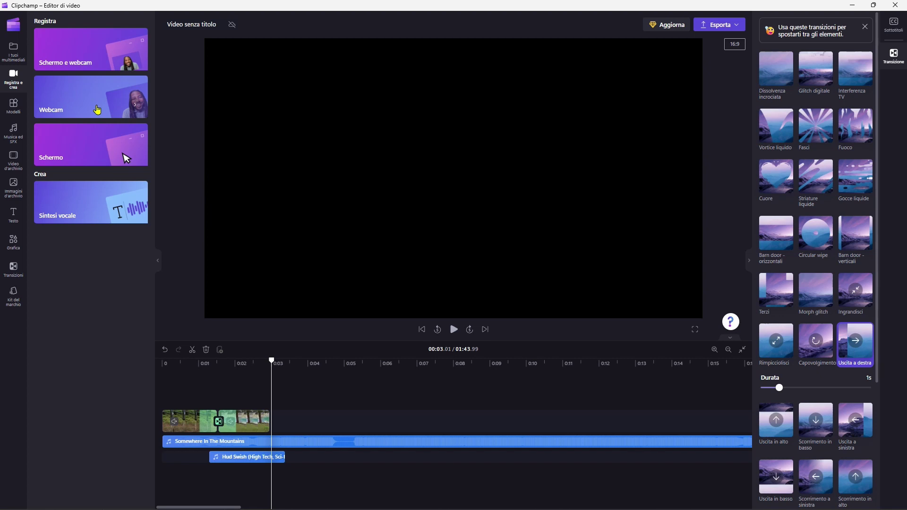
left_click(96, 206)
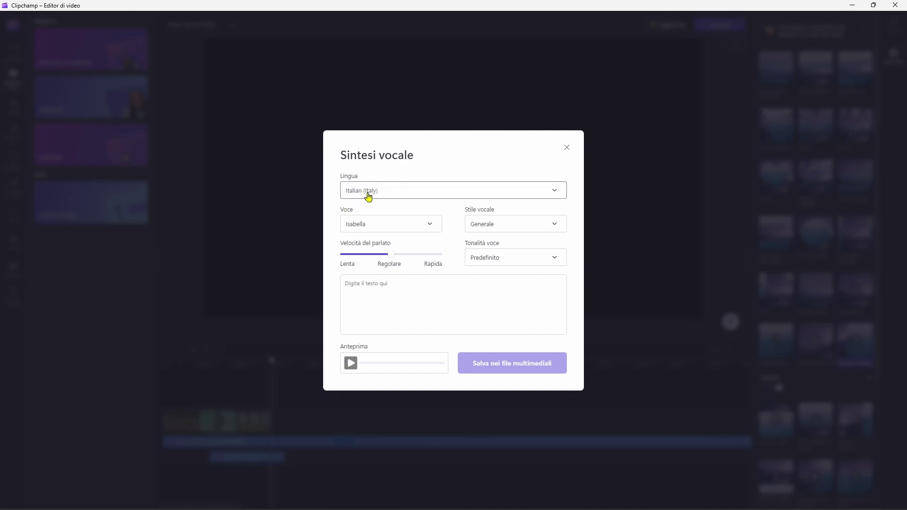
left_click(412, 226)
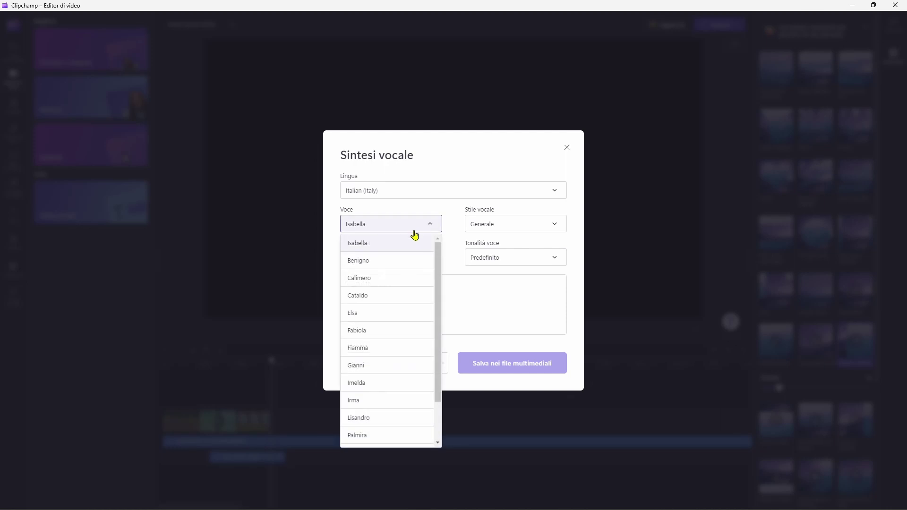
scroll(439, 266, "down", 2)
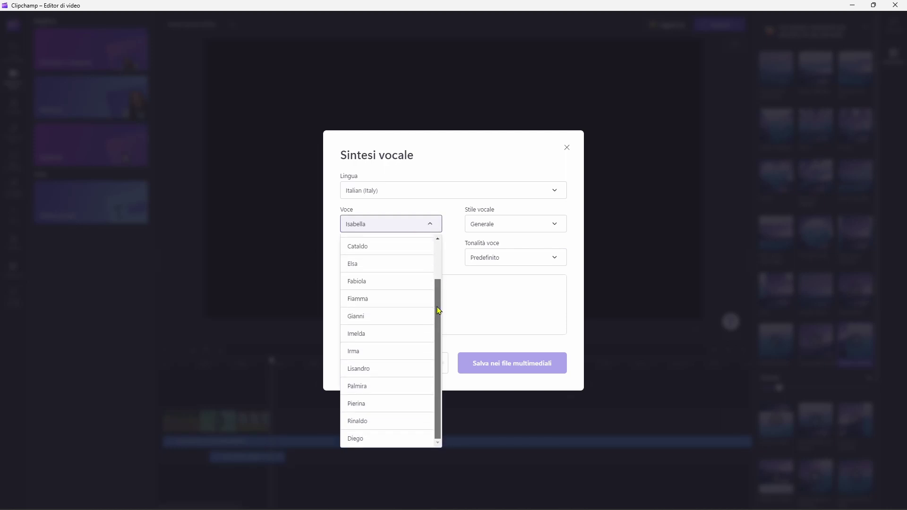
left_click_drag(439, 280, 407, 225)
left_click(415, 206)
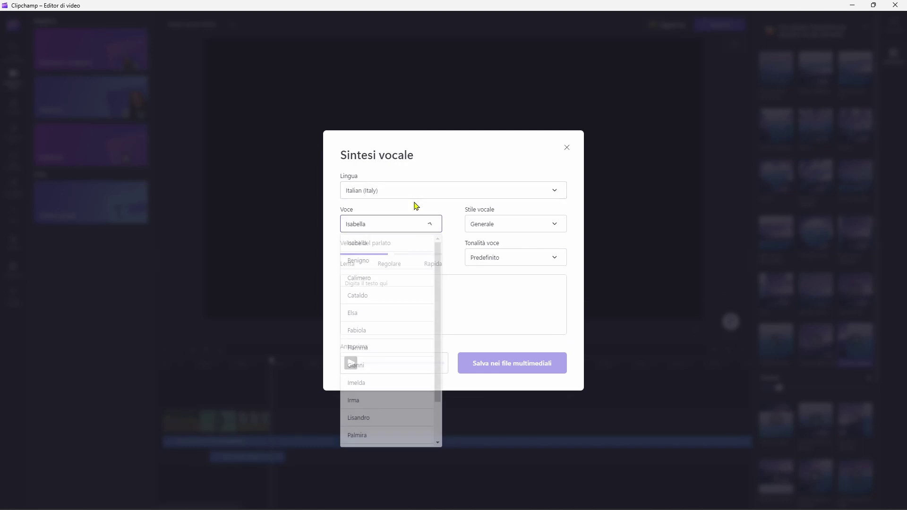
Set the voice style to Allegro, enter the holiday-video narration ending "E' stato girato in montagna nel luglio 2015.", and preview it.
left_click(510, 227)
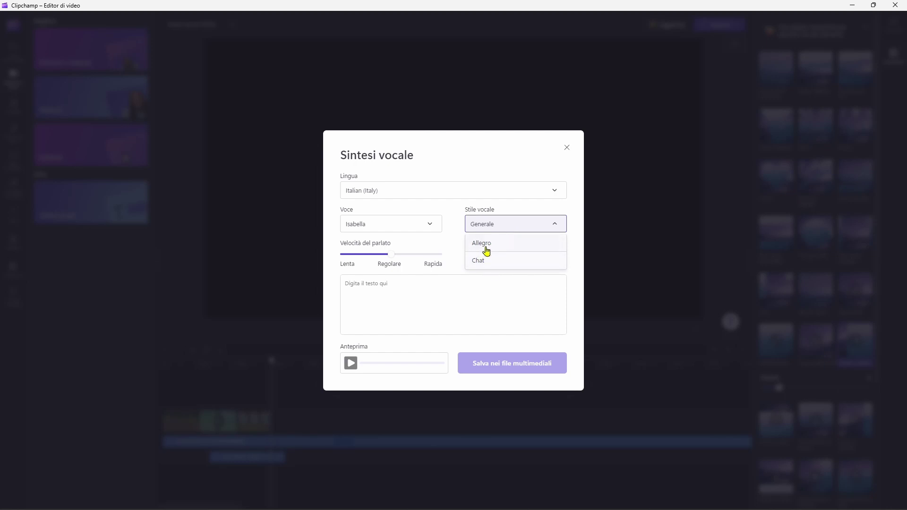
left_click(487, 251)
left_click(523, 261)
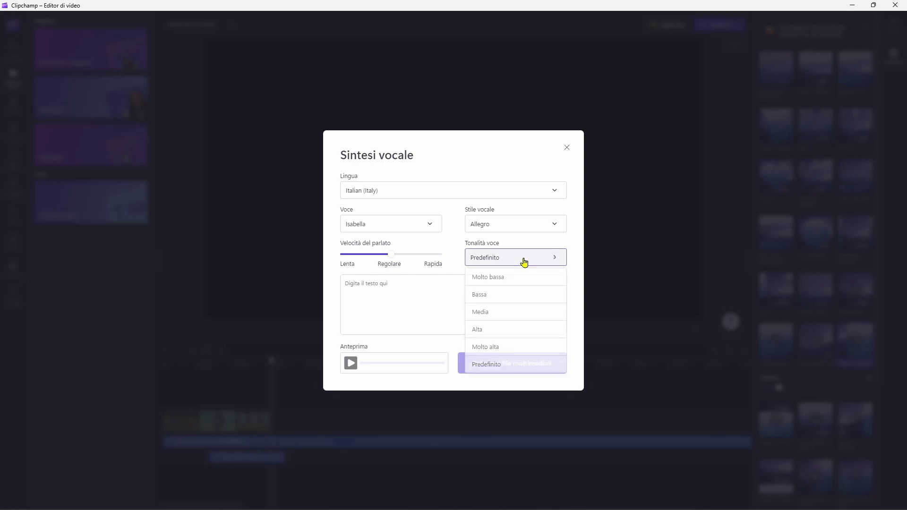
left_click(439, 313)
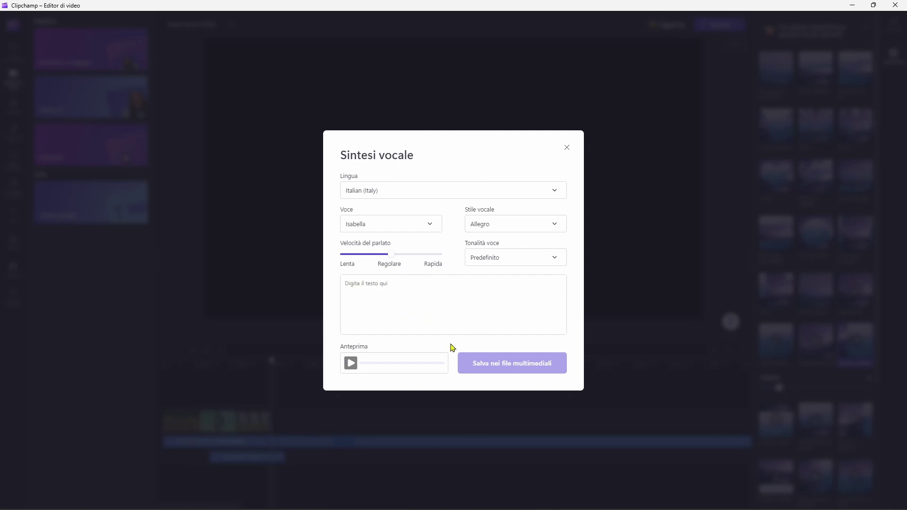
type("Questo è un video delle vacanze di Franco Aversa. E' stato girato in montagna nel luglio 2015.")
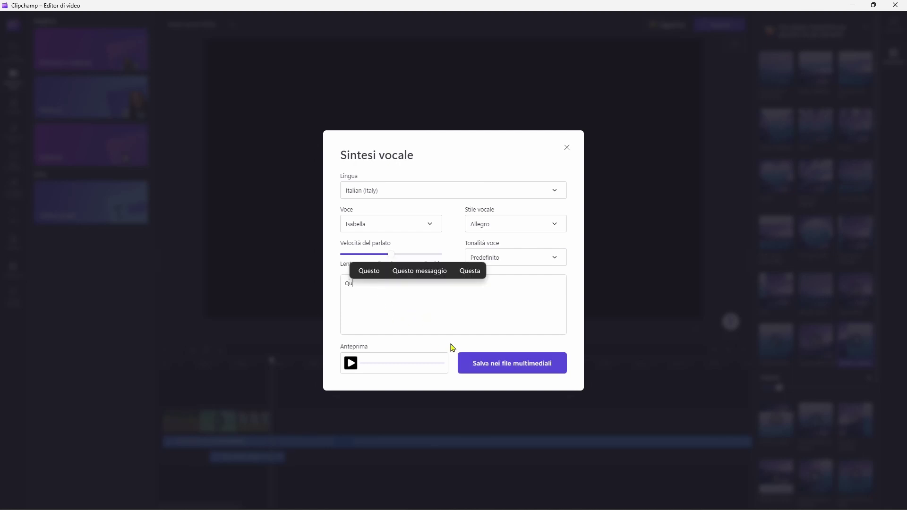
left_click(352, 367)
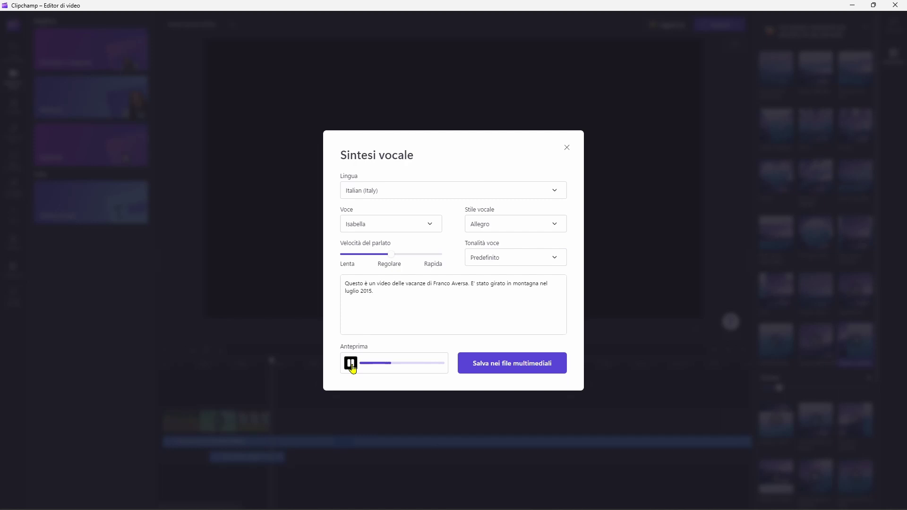
Try the Chat voice style and the Elsa voice, and preview the narration.
left_click(531, 230)
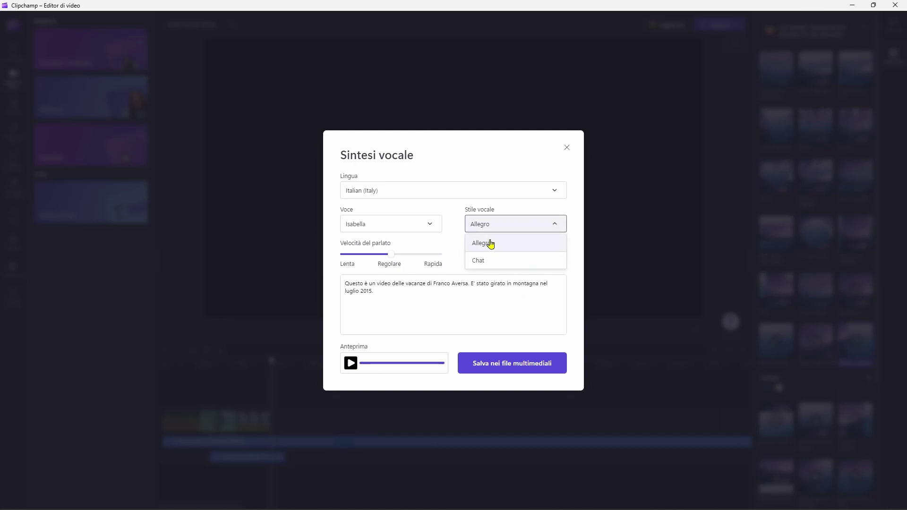
left_click(485, 261)
left_click(382, 220)
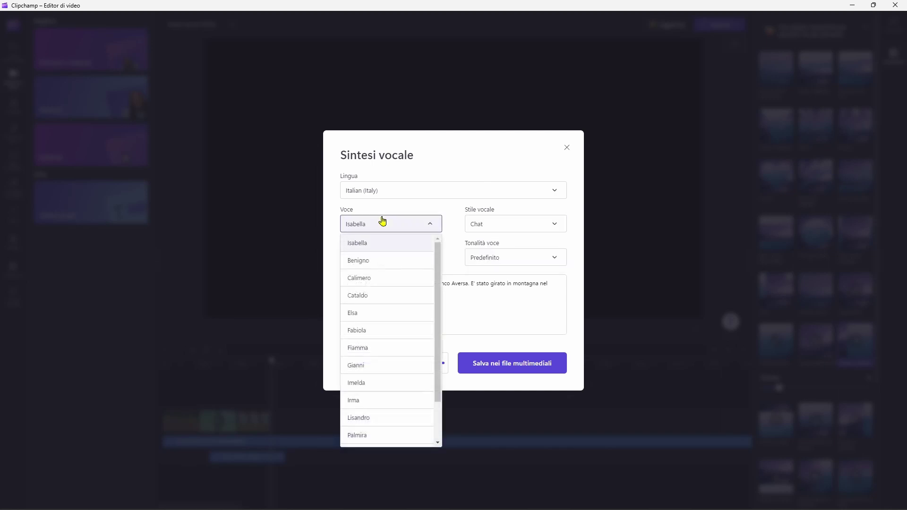
scroll(389, 315, "down", 1)
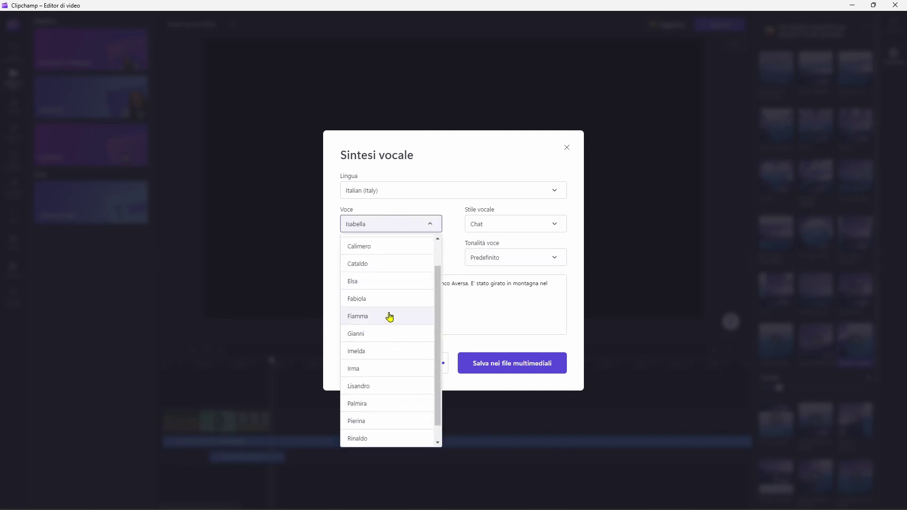
left_click(359, 281)
left_click(351, 363)
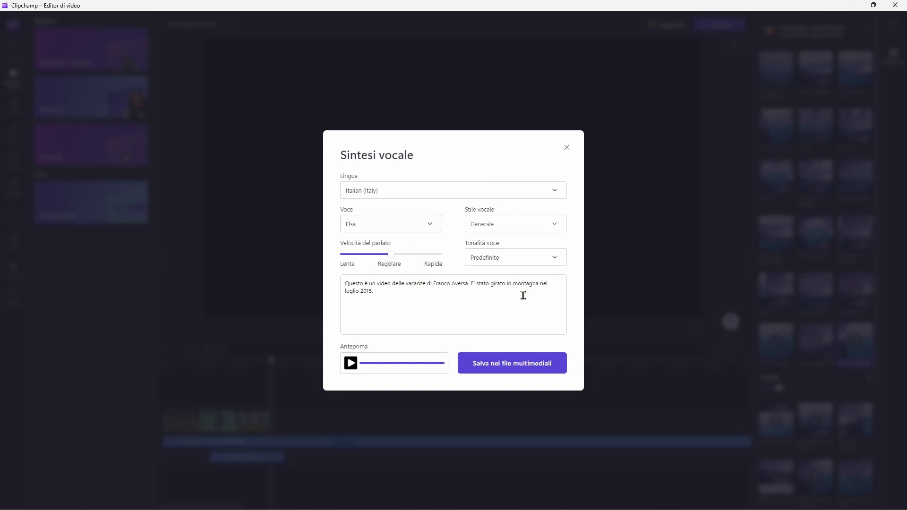
Change the narration voice to Fiamma and save the voiceover to the project media.
left_click(401, 226)
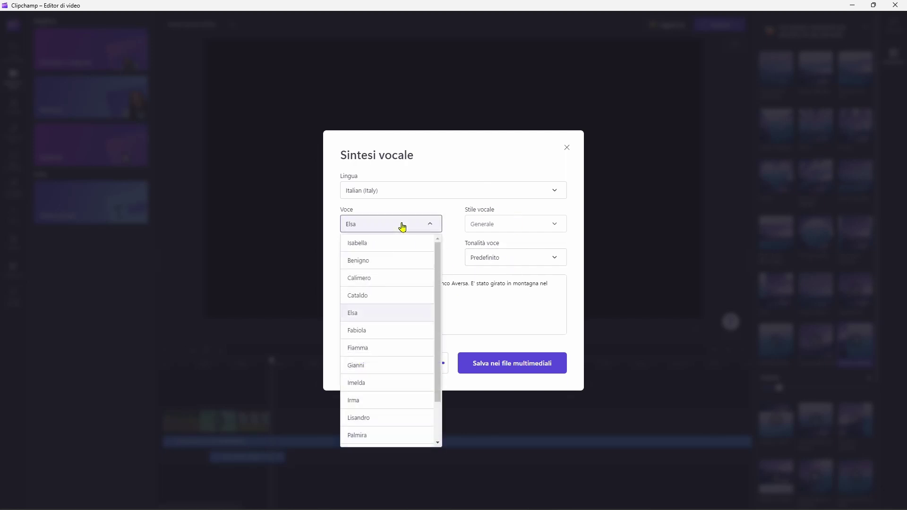
left_click(376, 349)
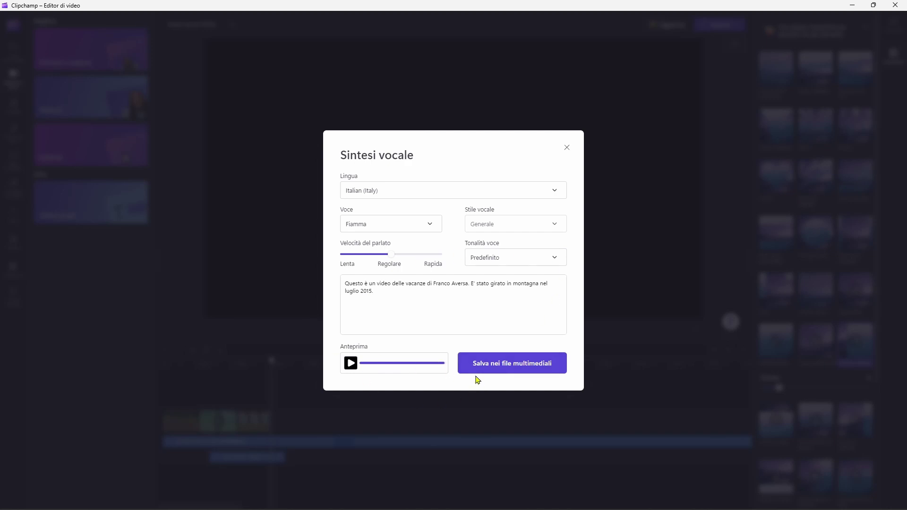
left_click(507, 371)
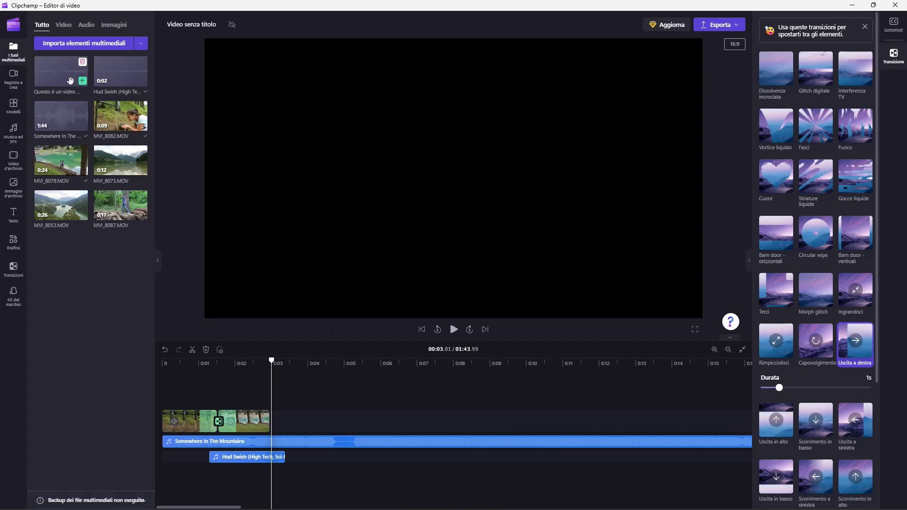
Place the voiceover on a track below the sound effect from about 1.7 s, set the playhead at 2.85 s, and select the music track.
left_click_drag(70, 81, 255, 480)
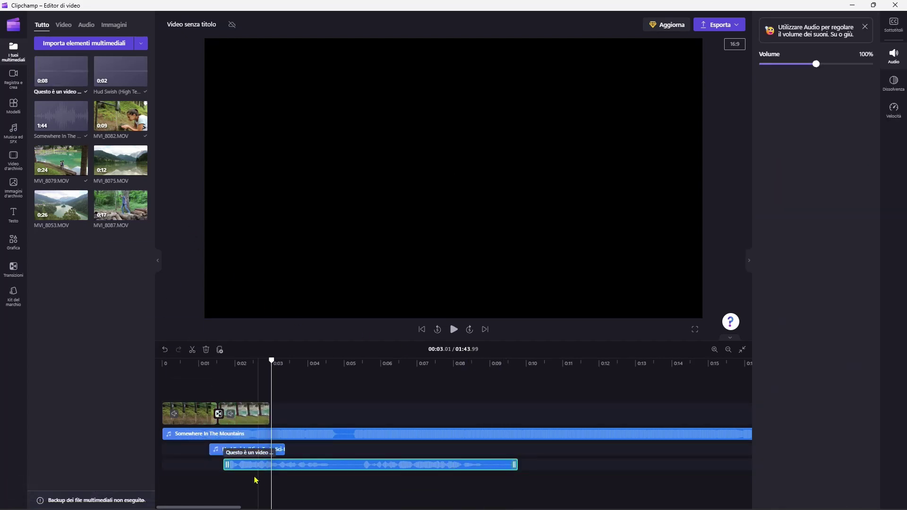
left_click(265, 362)
left_click(285, 438)
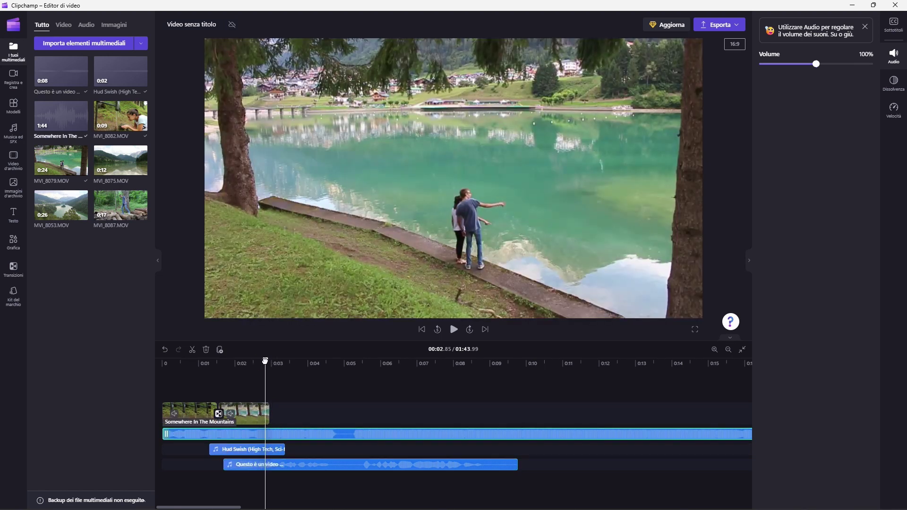
Split the music track at 1.95 s and lower the volume of the second part.
left_click(233, 362)
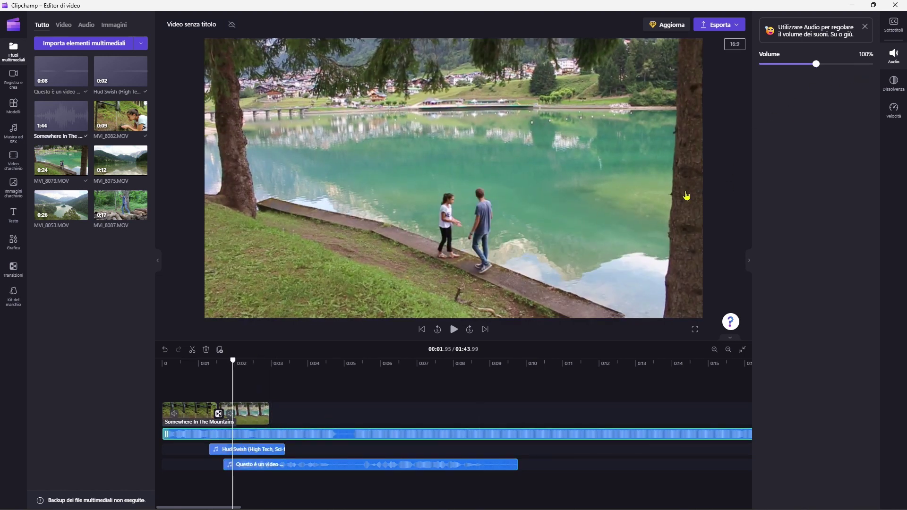
left_click(192, 350)
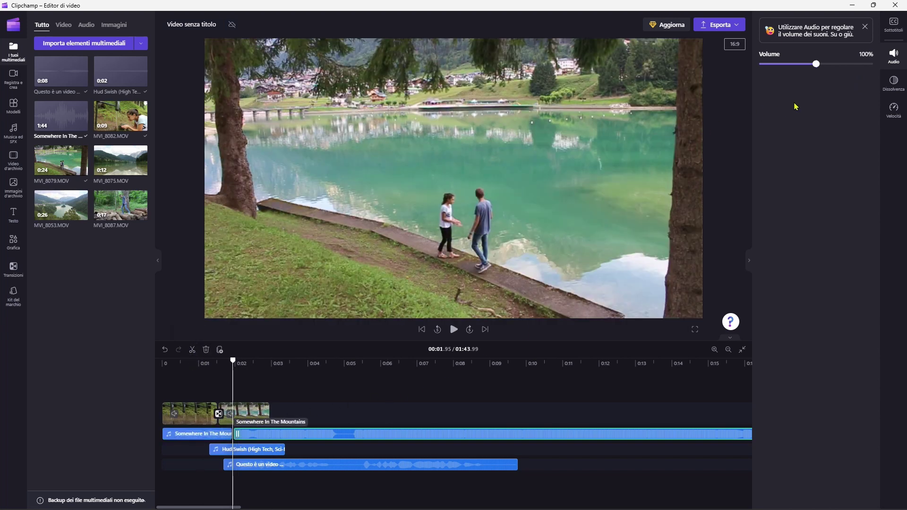
left_click_drag(814, 63, 780, 65)
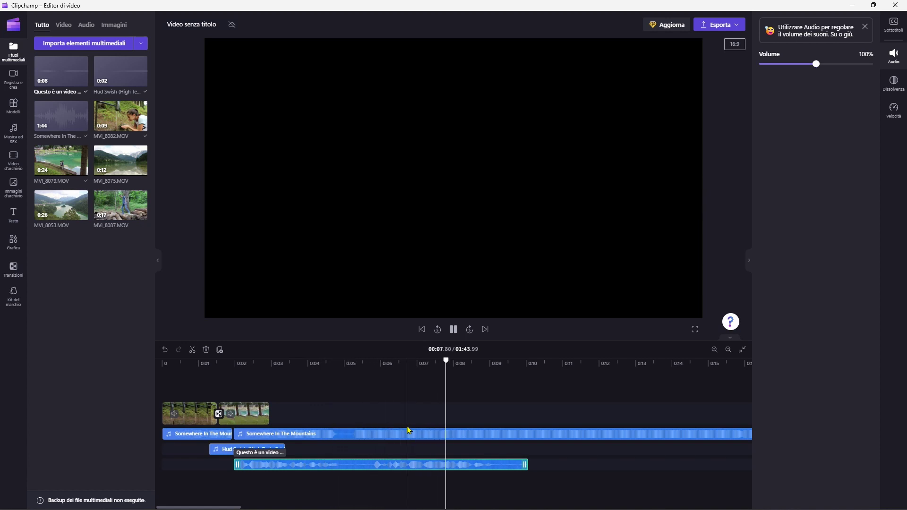
Stop the playback and set the playhead at 2.52 s over the lake clip.
left_click(413, 442)
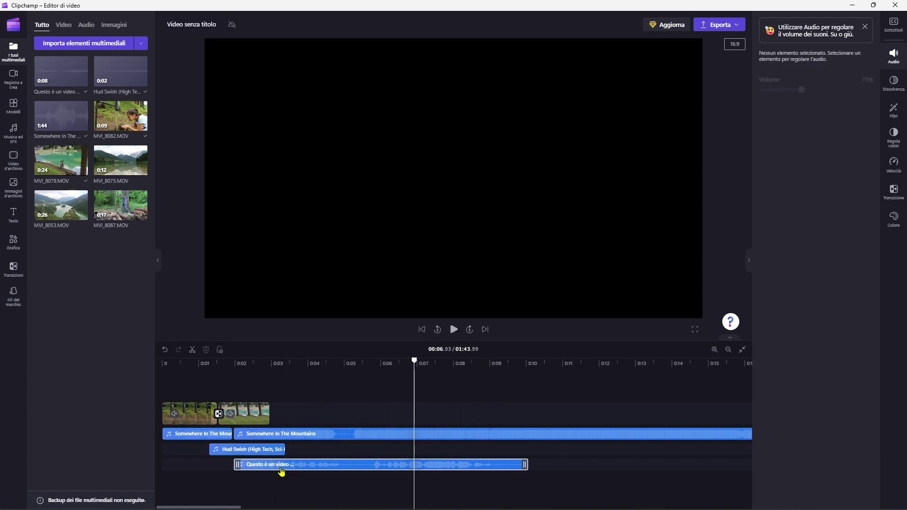
left_click(352, 467)
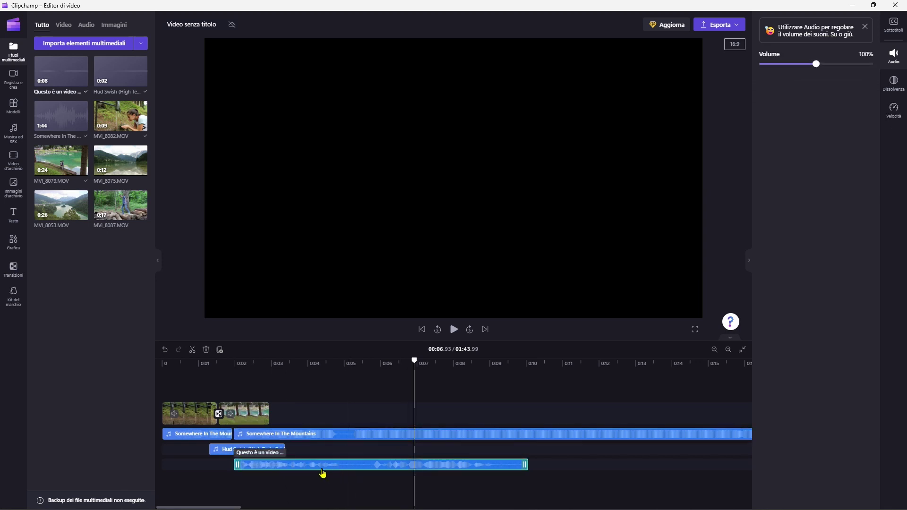
left_click(580, 469)
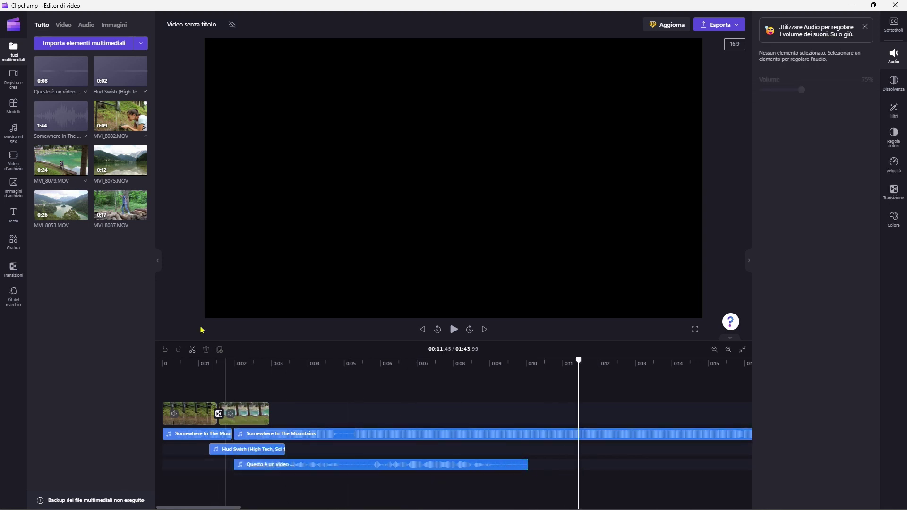
left_click(301, 366)
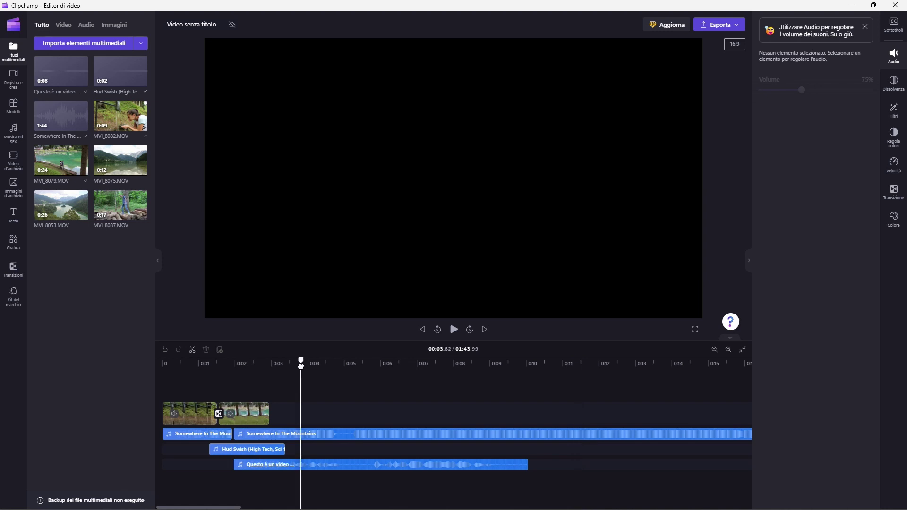
left_click(239, 365)
left_click(253, 365)
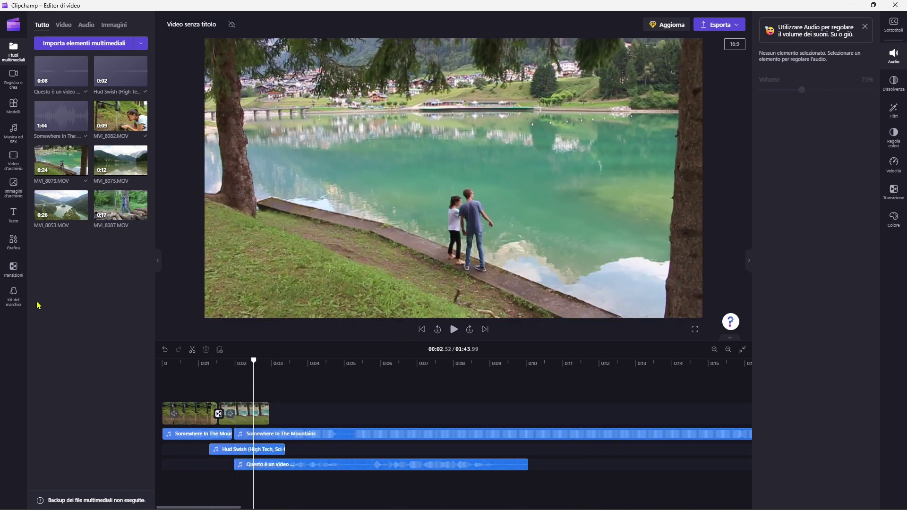
Add the Mirror title on a track above the video from about 1 s, reading "VACANZE" and "al lago".
left_click(13, 214)
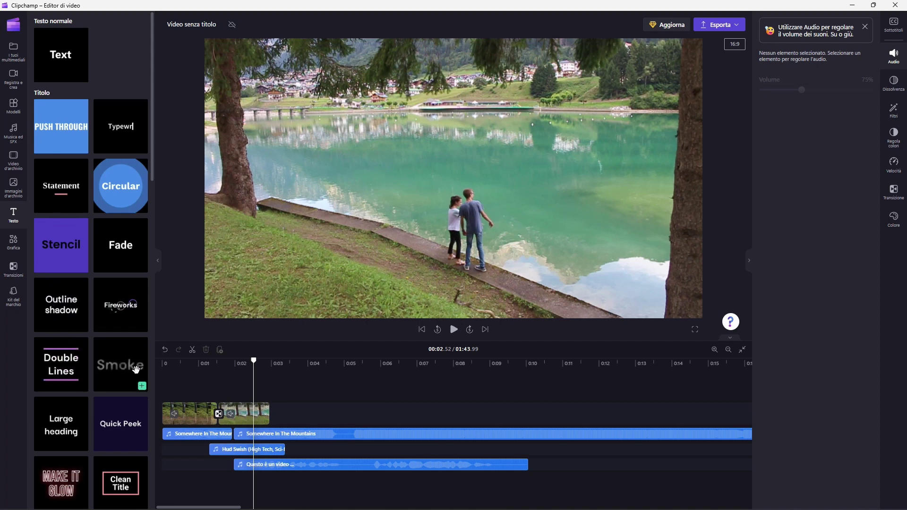
scroll(104, 370, "down", 3)
scroll(66, 368, "down", 6)
left_click_drag(66, 364, 233, 394)
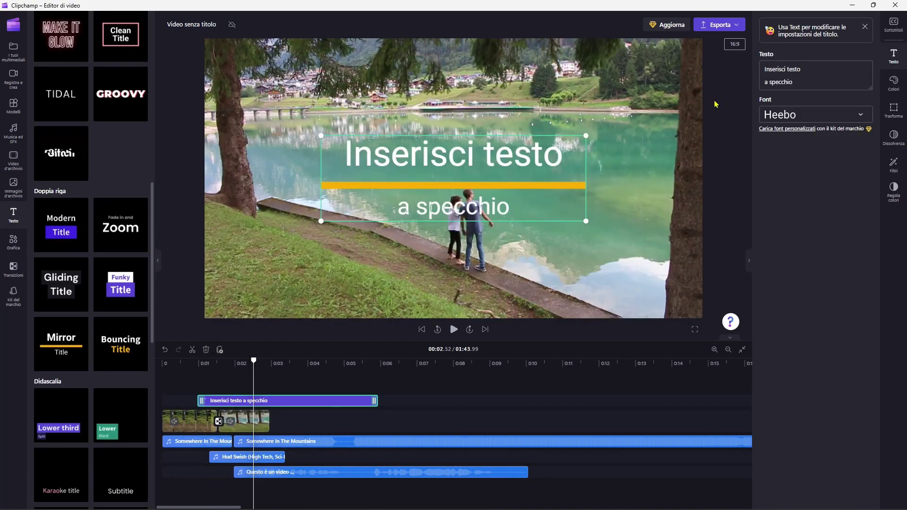
left_click_drag(807, 69, 733, 71)
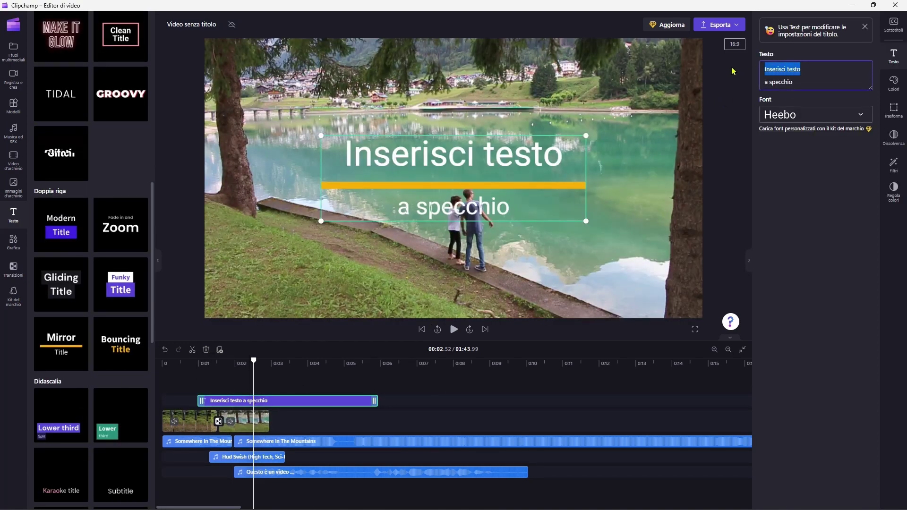
type("VACANZE ")
type("al lago")
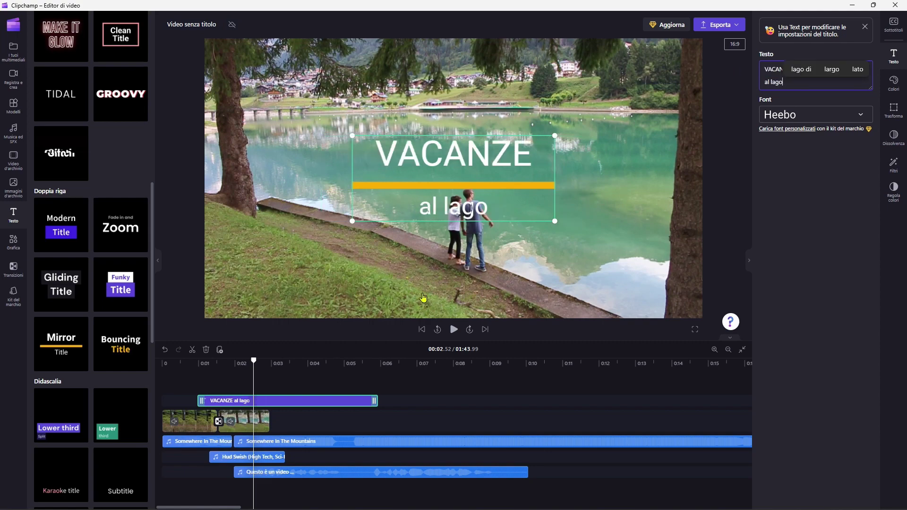
Shift the title to start at about 0.4 s and preview it over the clips.
left_click(218, 379)
key("space")
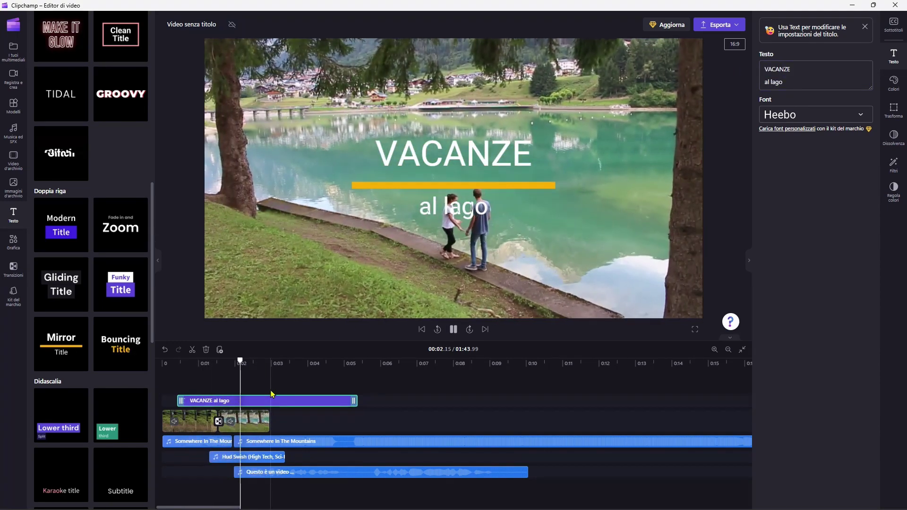
key("space")
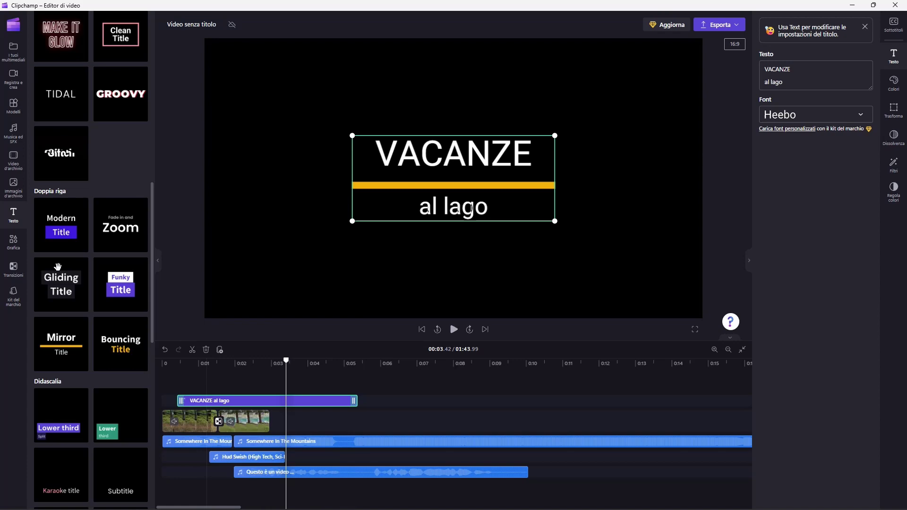
Append MVI_8075.MOV after the lake clip with a 0.5 s Mosaico transition, and preview the join.
left_click(12, 57)
left_click_drag(121, 160, 302, 420)
left_click(248, 369)
key("space")
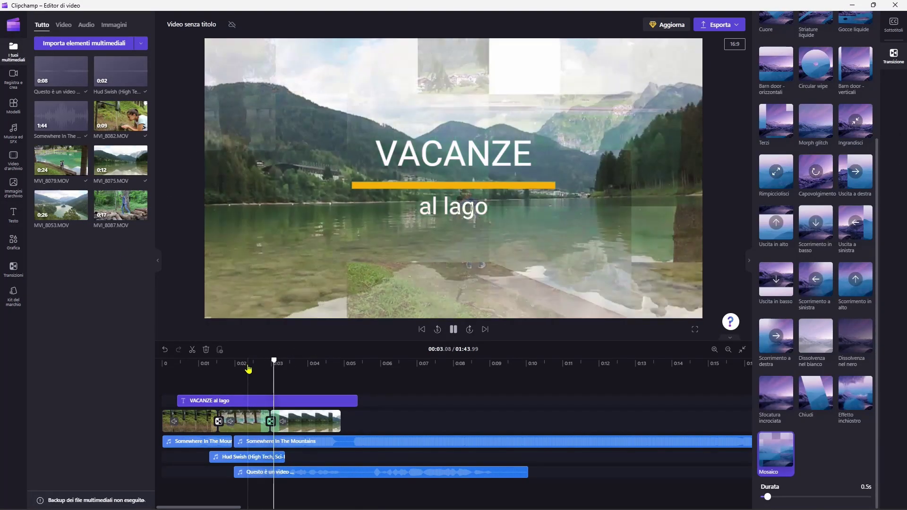
key("space")
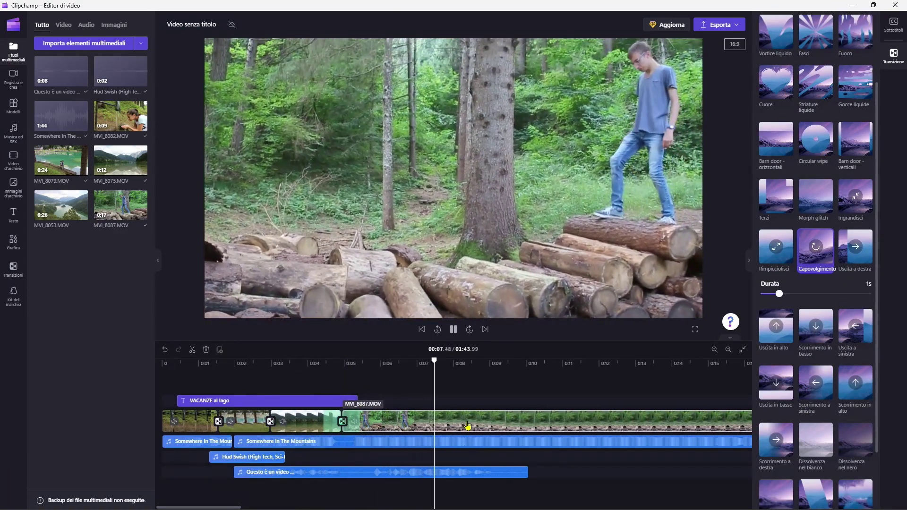
Turn on automatic subtitles for the project with Italian as the recognition language.
left_click(892, 30)
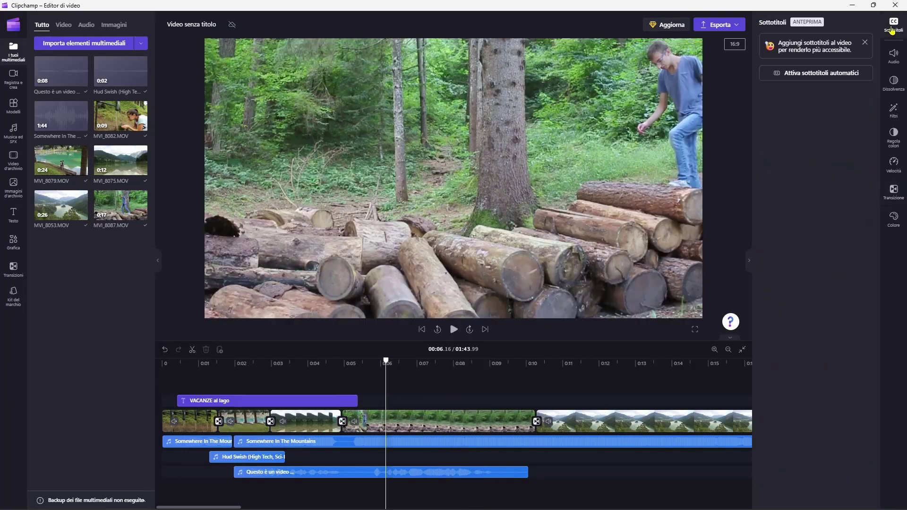
left_click(814, 77)
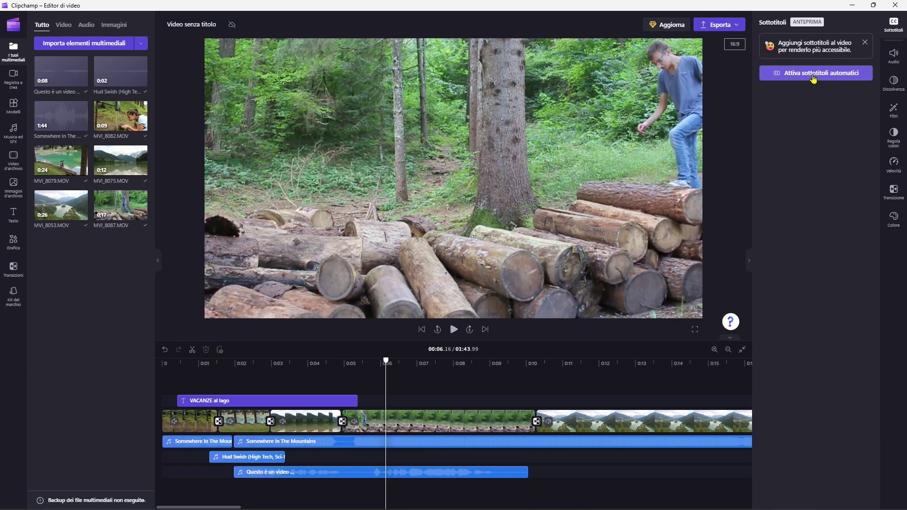
left_click(216, 365)
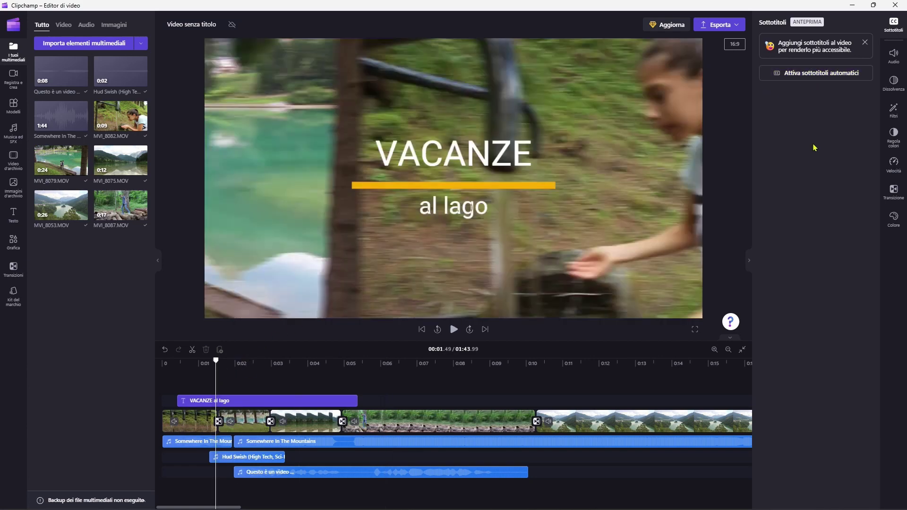
left_click(819, 75)
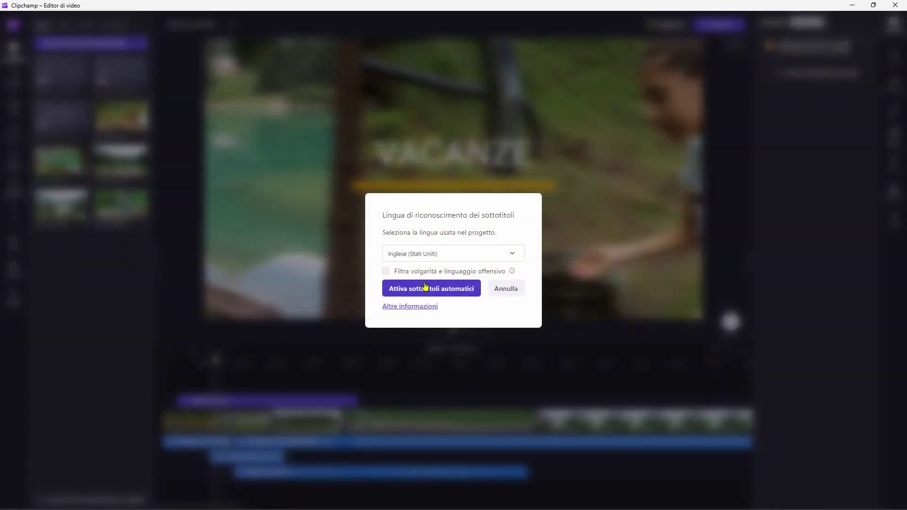
left_click(451, 254)
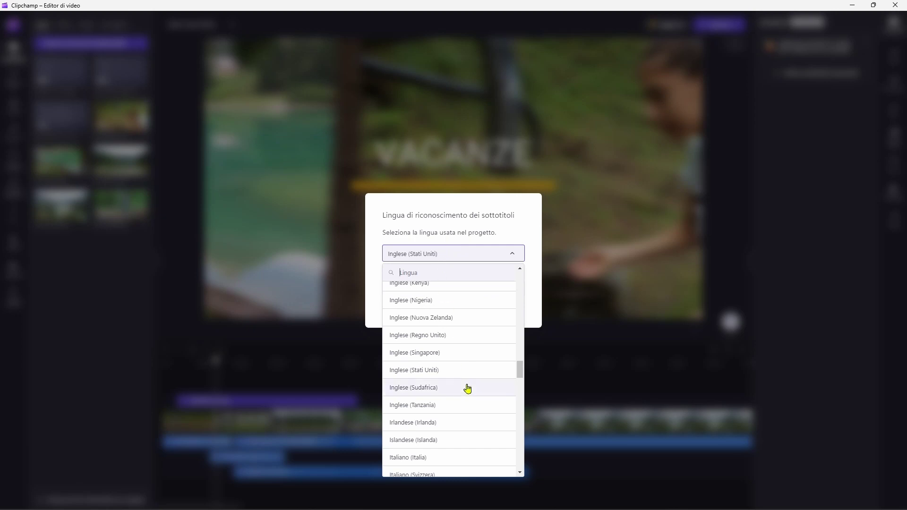
scroll(467, 388, "down", 5)
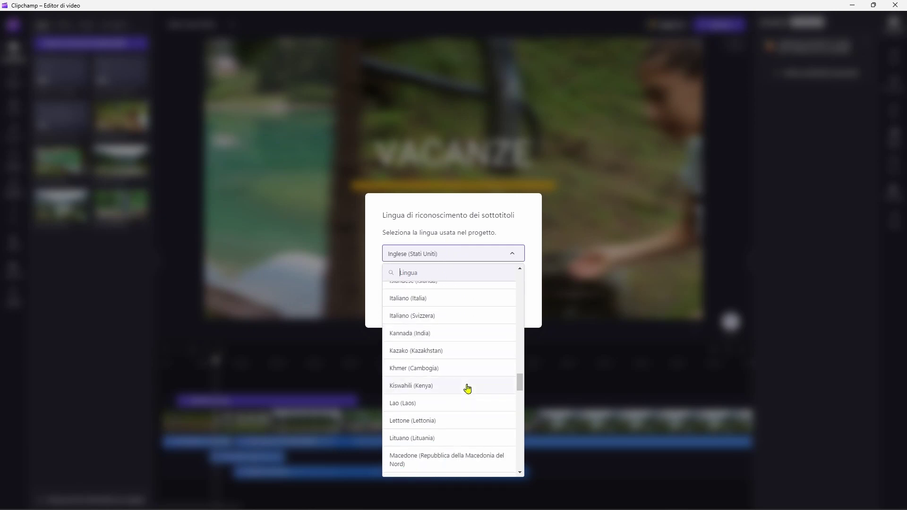
scroll(467, 388, "up", 2)
left_click(466, 385)
left_click(446, 290)
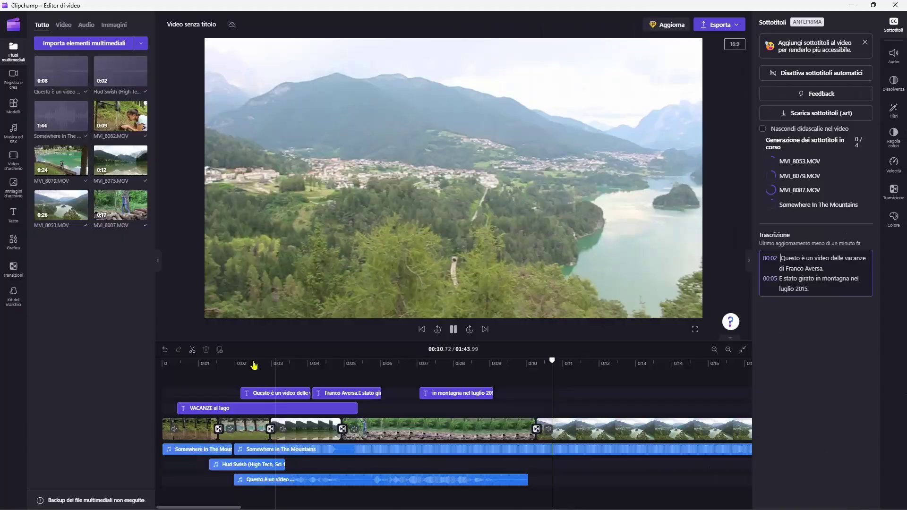
Play the video from 1.32 s to check the generated subtitles against the voiceover.
left_click(240, 364)
left_click(210, 365)
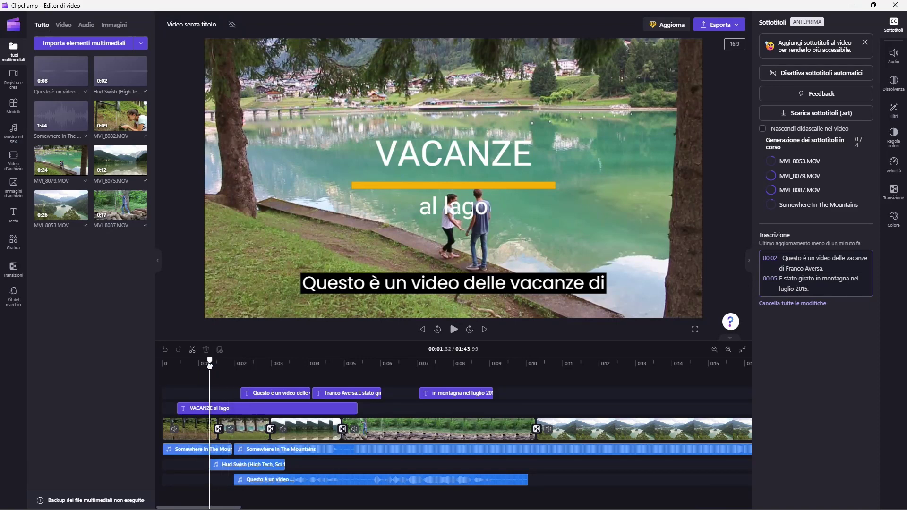
left_click(313, 483)
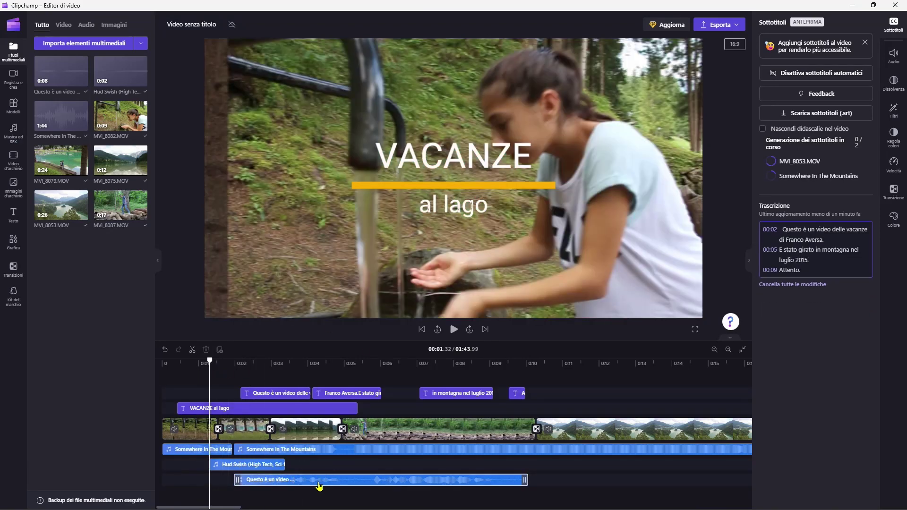
left_click(266, 340)
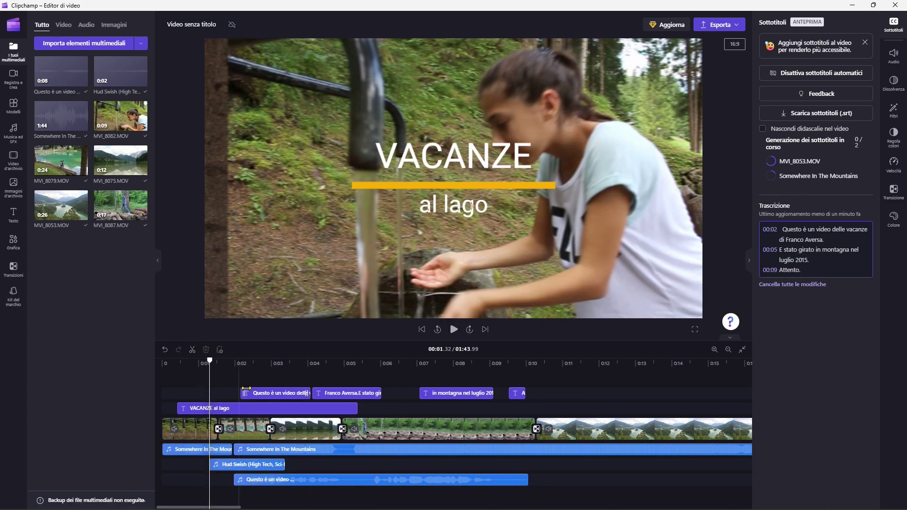
key("space")
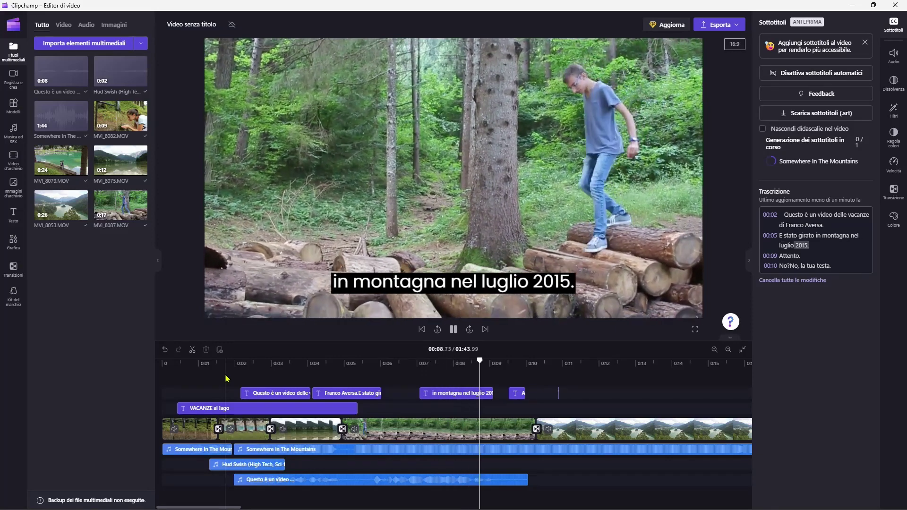
key("space")
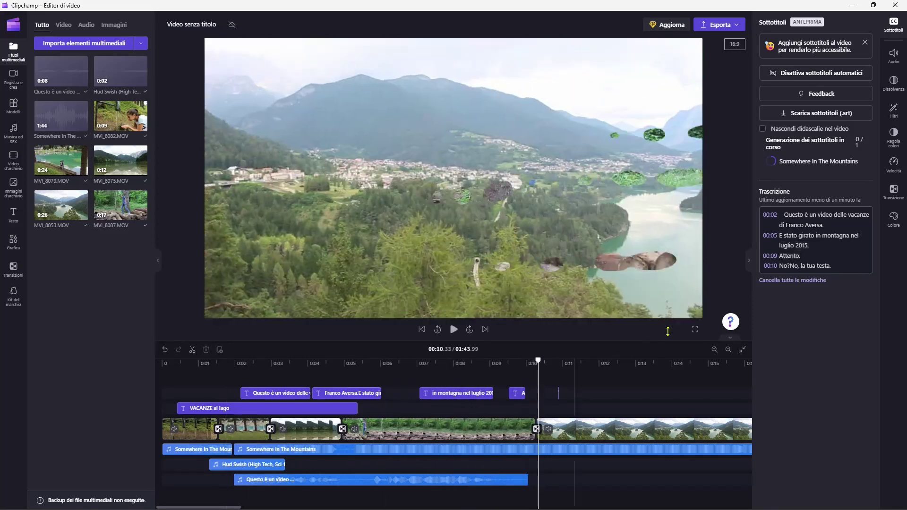
Correct the transcript line at 00:05 to begin with "E'" and insert a space before it.
left_click(781, 249)
type("'")
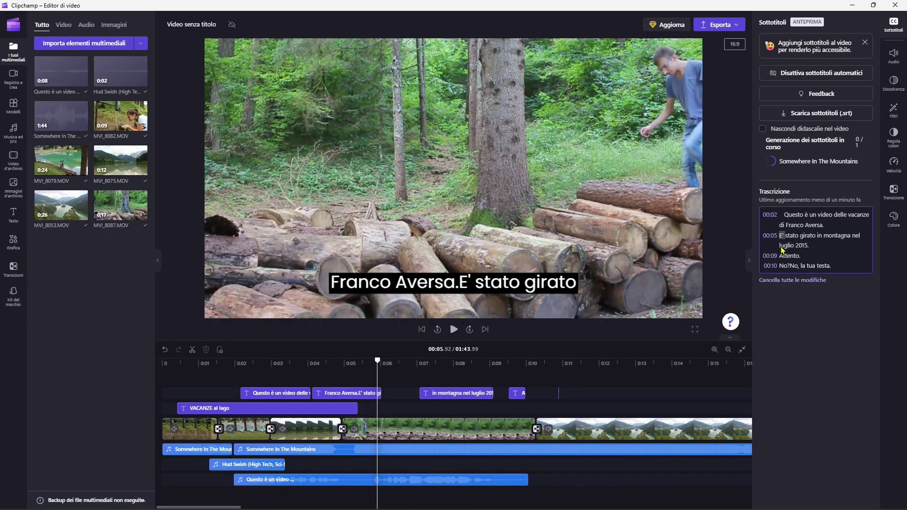
left_click(787, 247)
key("Up")
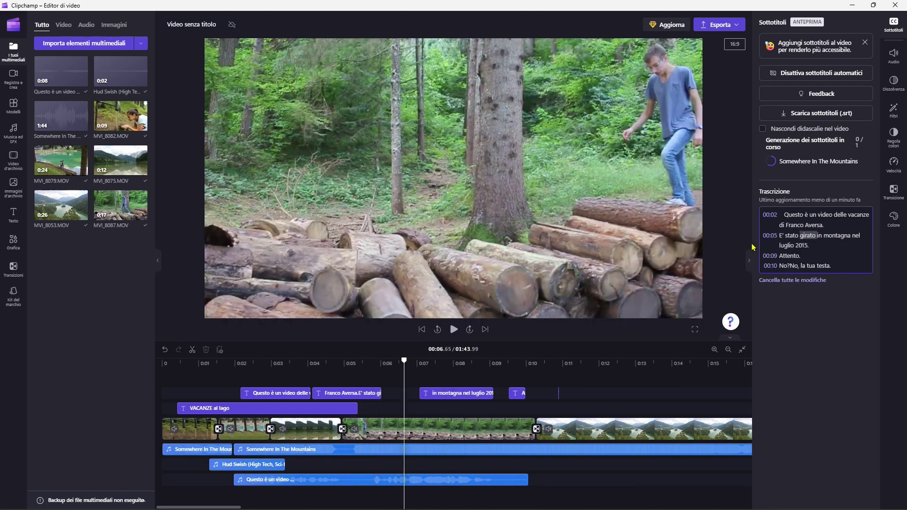
left_click(779, 236)
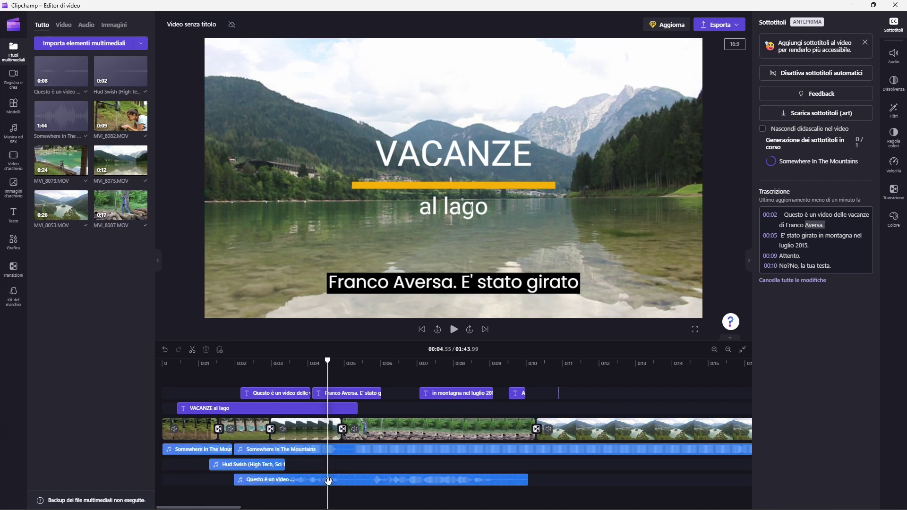
Play the video from 1.16 s to review the corrected subtitles.
left_click(342, 483)
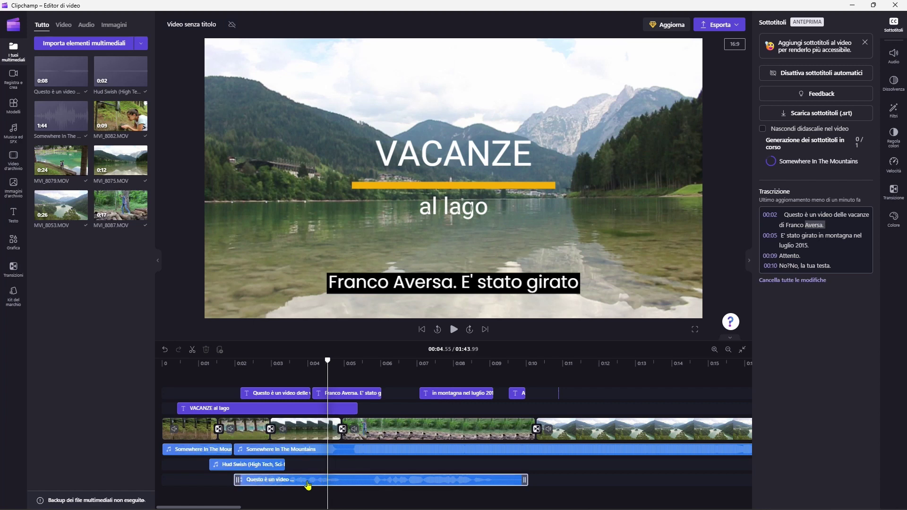
left_click(334, 395)
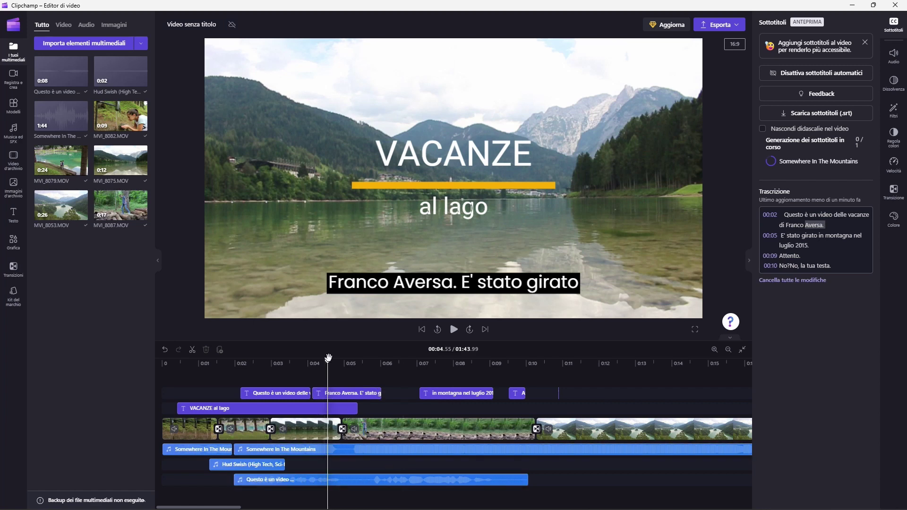
left_click_drag(329, 373, 204, 377)
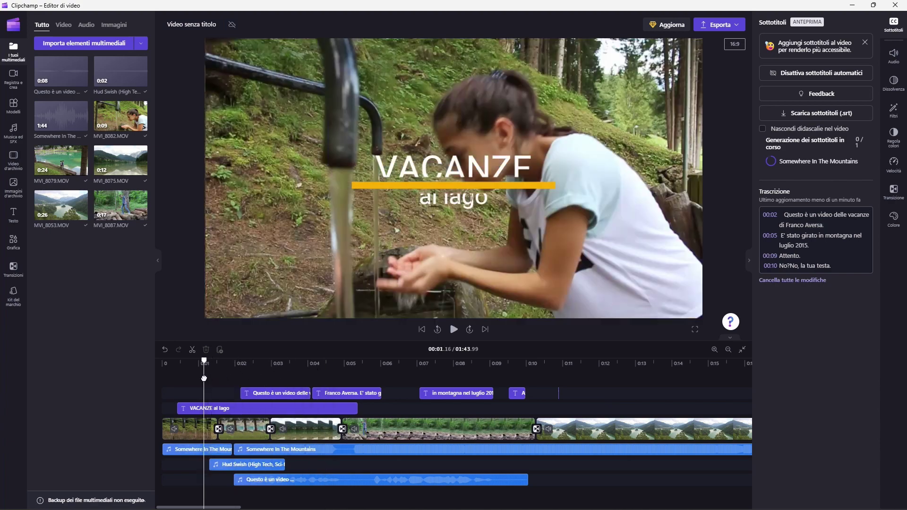
key("space")
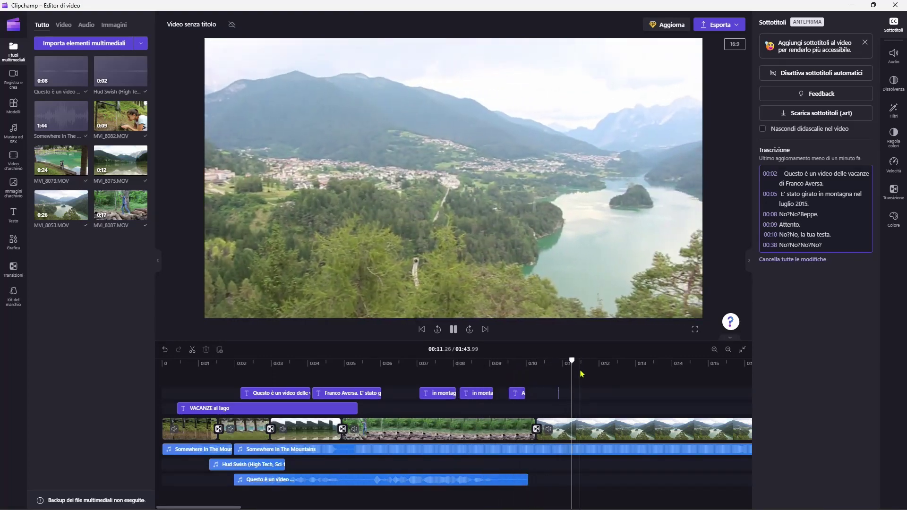
Select the MVI_8053.MOV clip on the timeline and play it from 11.56 s.
key("space")
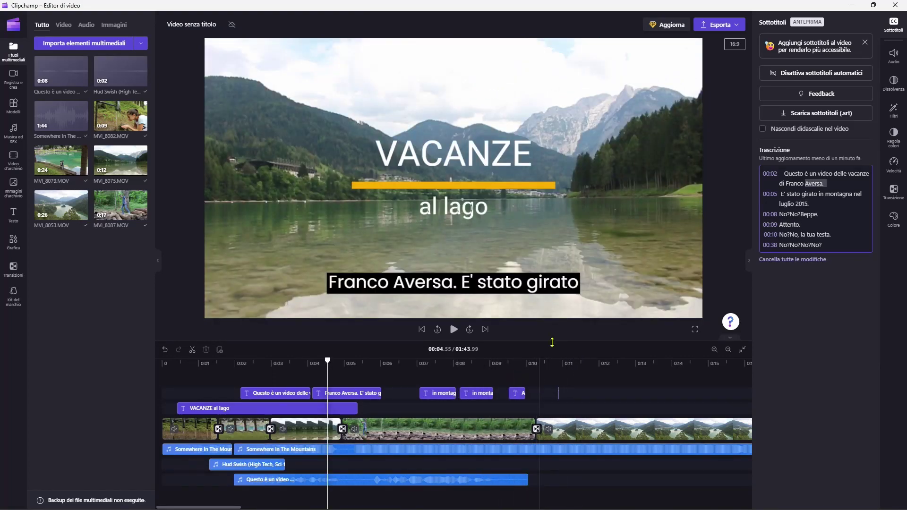
left_click(549, 455)
left_click(549, 433)
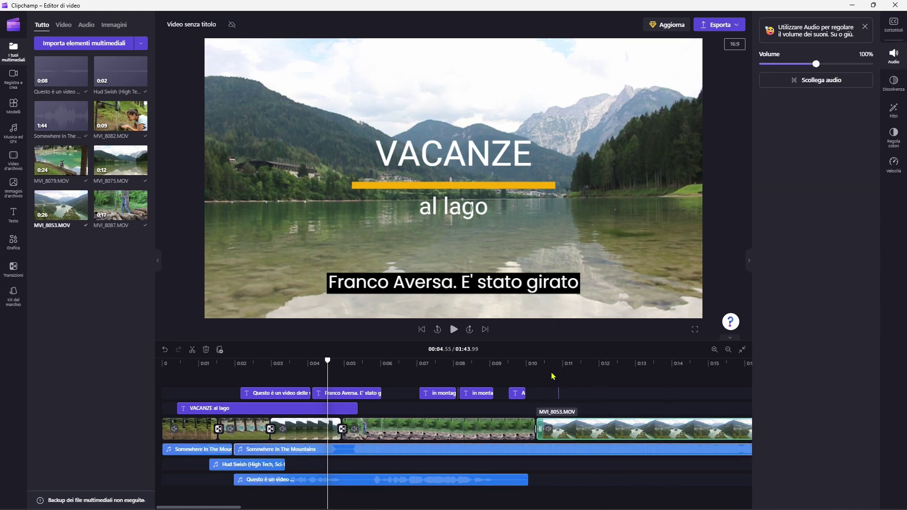
left_click_drag(553, 376, 581, 376)
left_click(583, 376)
left_click(626, 433)
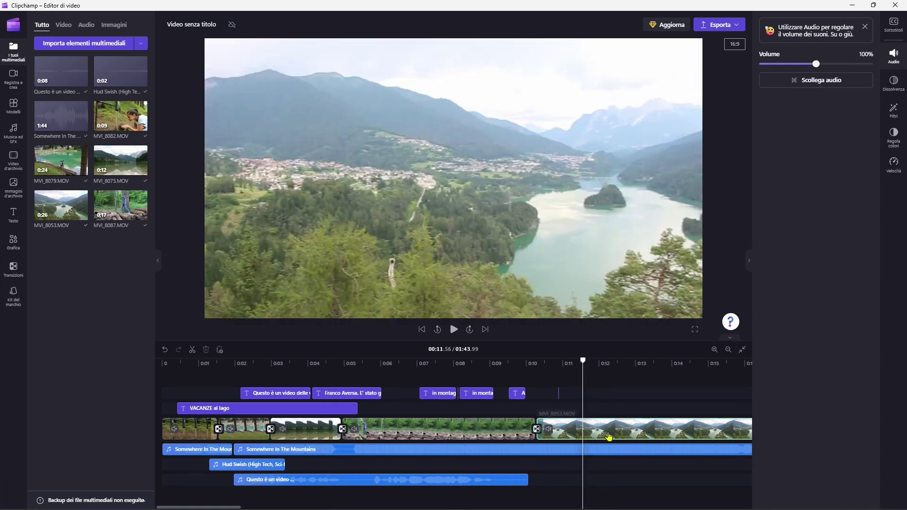
key("space")
key("space")
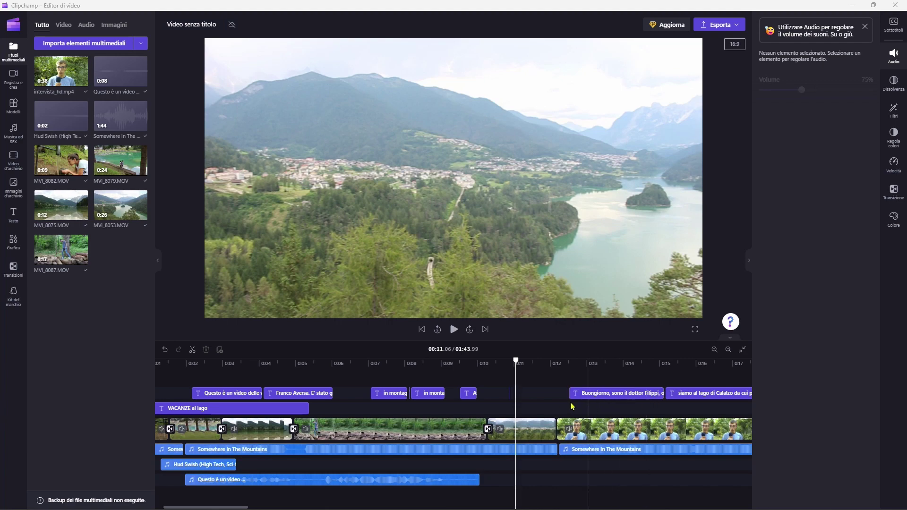
Play the interview clip's section from 11.06 s to review its automatic subtitles.
key("space")
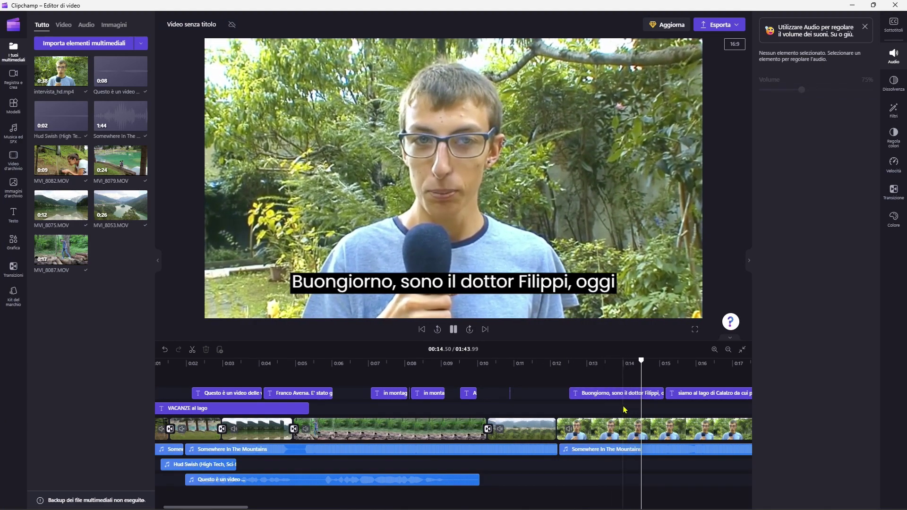
scroll(624, 410, "right", 10)
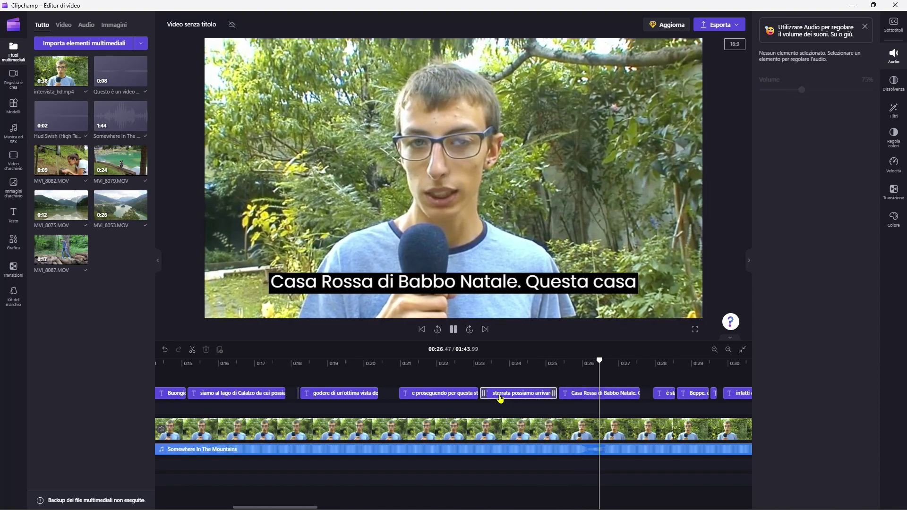
key("space")
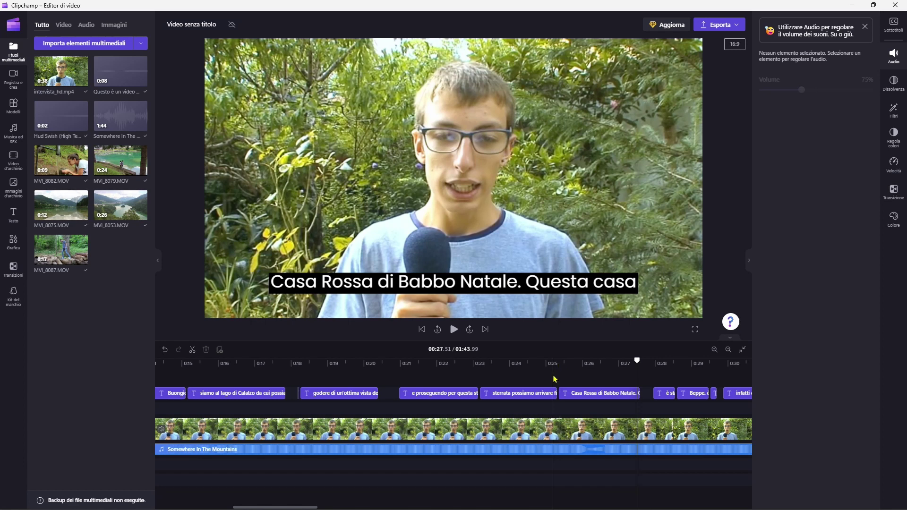
left_click(439, 395)
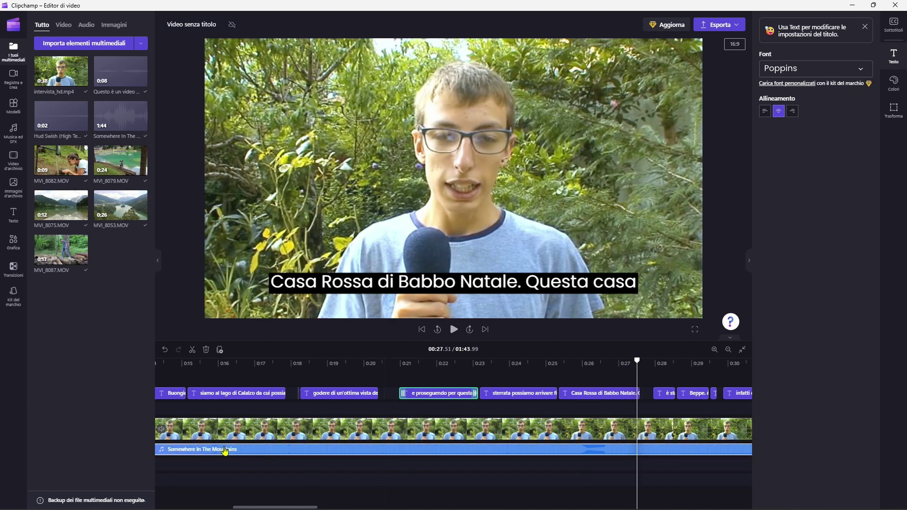
Browse the free stock images for pictures usable in the video.
left_click(12, 194)
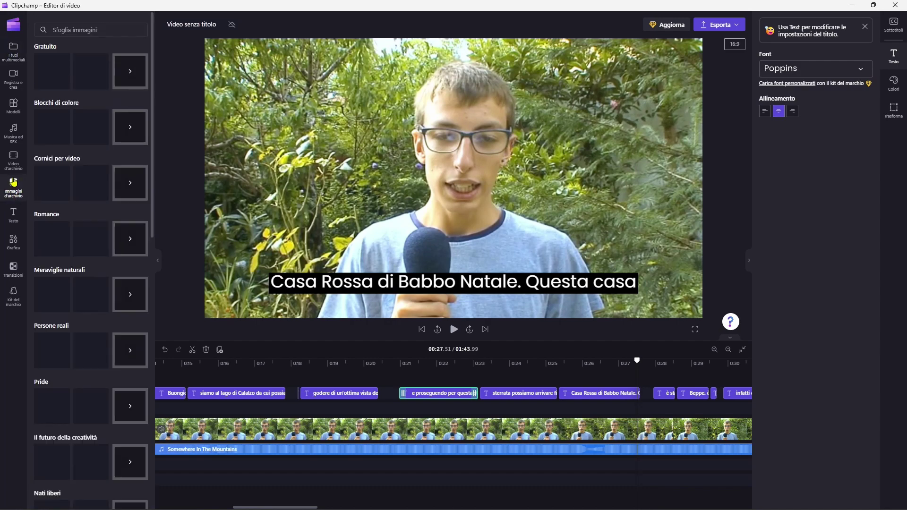
left_click(129, 81)
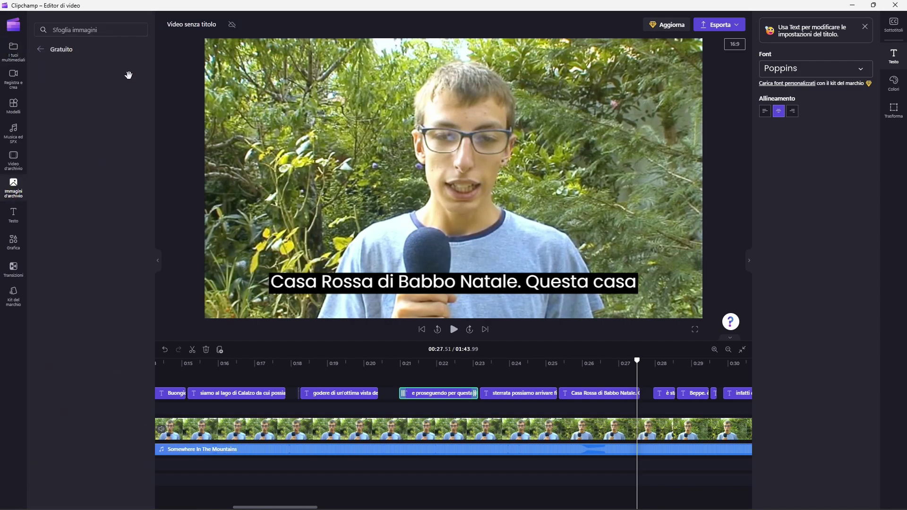
scroll(144, 157, "down", 15)
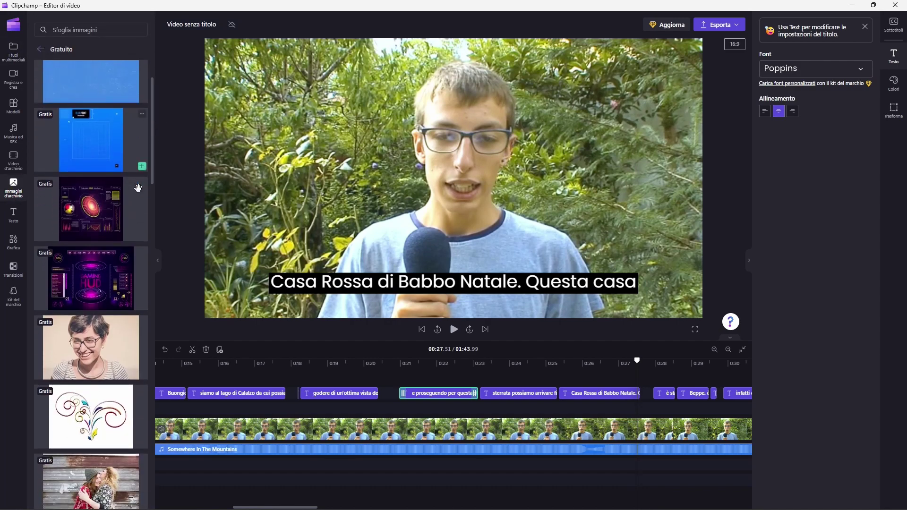
scroll(137, 248, "down", 2)
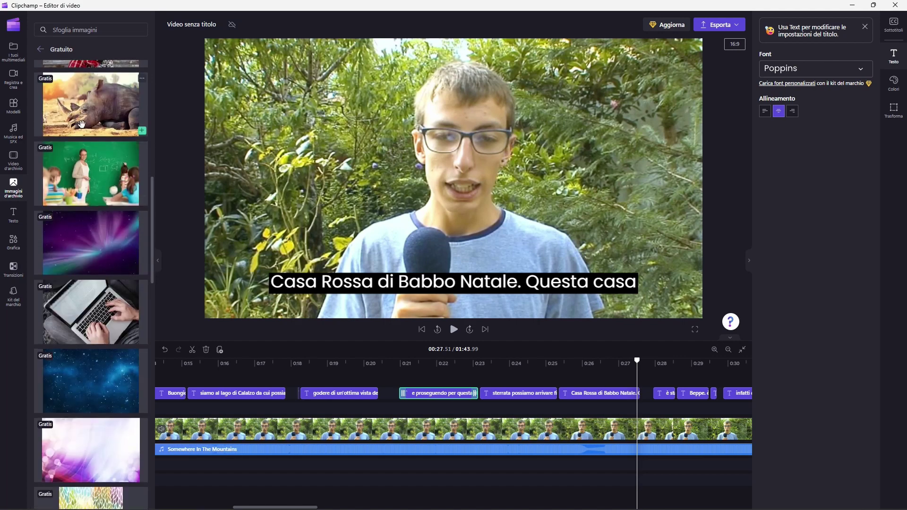
scroll(104, 377, "down", 8)
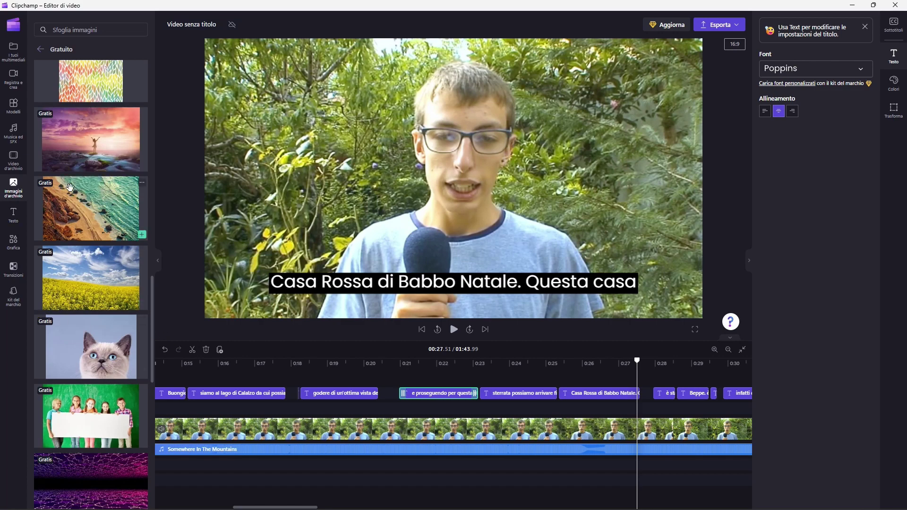
Add the free wavy blue lines background video from the stock library to a track below the interview clip.
left_click(13, 160)
left_click(82, 29)
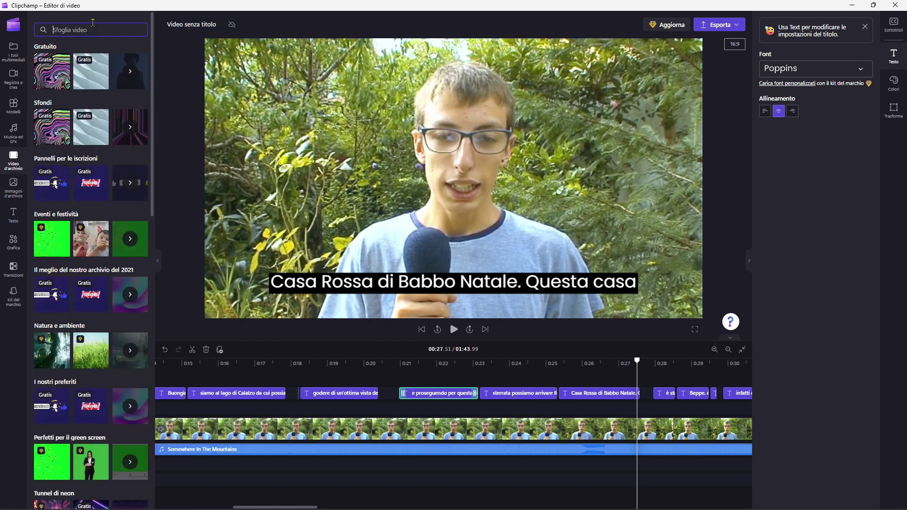
left_click(130, 70)
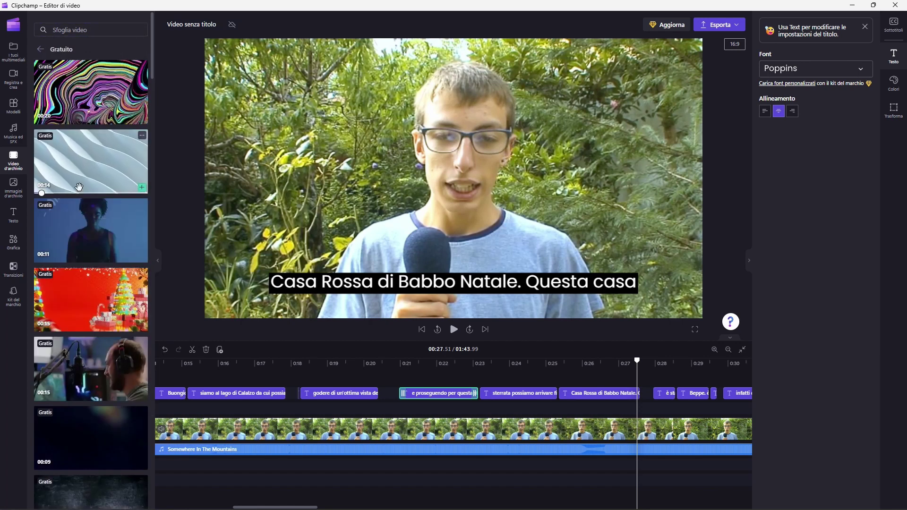
mouse_move(78, 186)
left_mouse_down()
mouse_move(385, 364)
mouse_move(368, 453)
mouse_move(367, 403)
mouse_move(369, 447)
left_mouse_up()
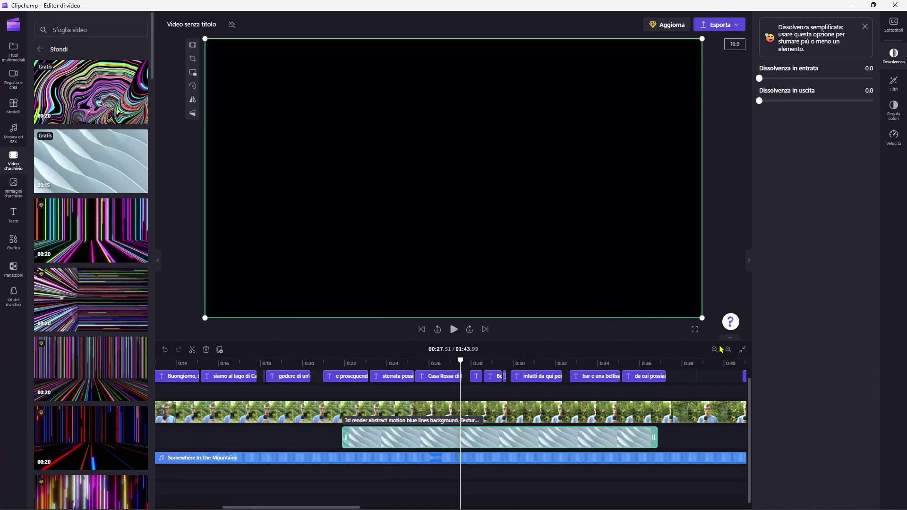
Move the wavy background clip earlier on its track so it starts just before the interview clip, at about 11.7 s.
left_click(714, 349)
left_click(715, 349)
left_click(715, 349)
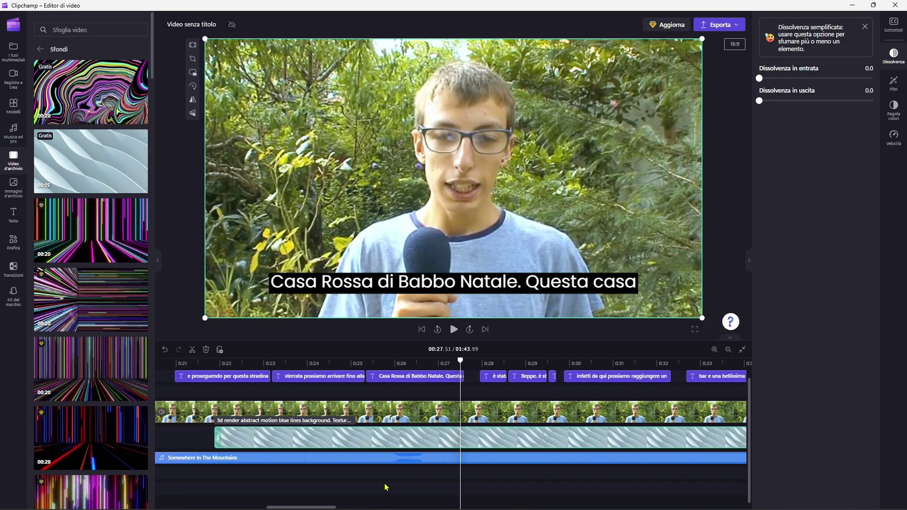
left_click_drag(316, 507, 269, 507)
left_click_drag(602, 433, 210, 433)
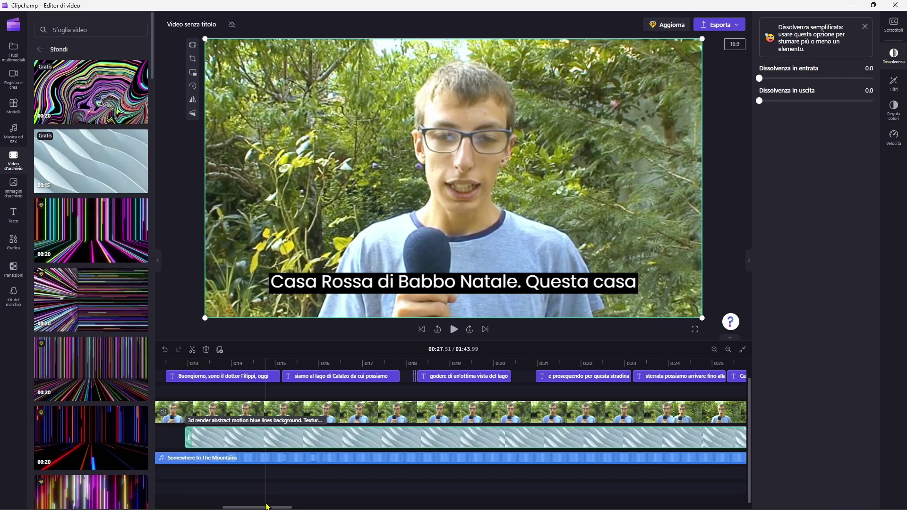
left_click_drag(268, 506, 248, 506)
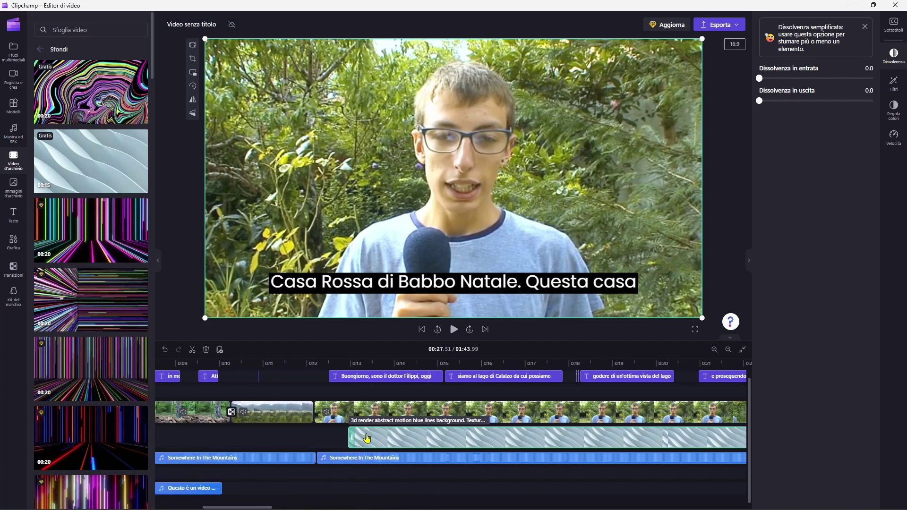
left_click_drag(367, 438, 315, 435)
Shrink the intervista_hd.mp4 picture to roughly two thirds of the frame width and centre it in the frame.
left_click(380, 418)
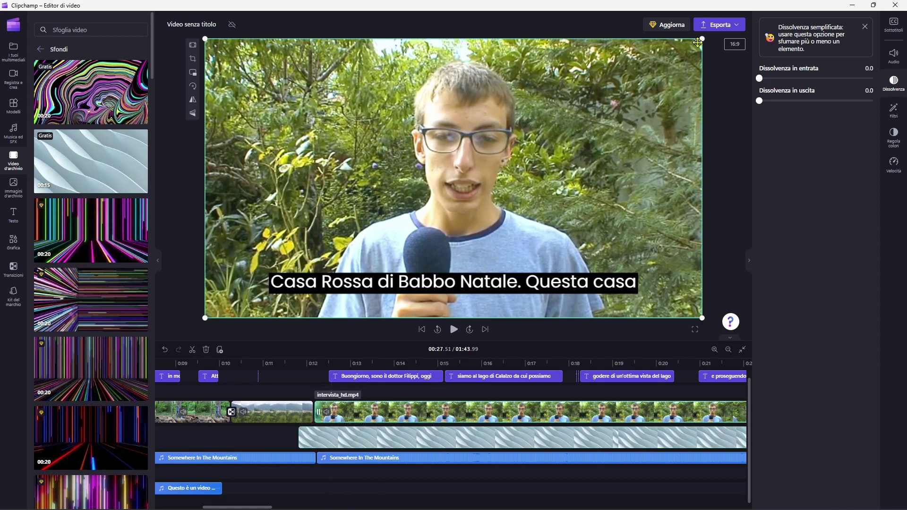
left_click_drag(702, 38, 517, 141)
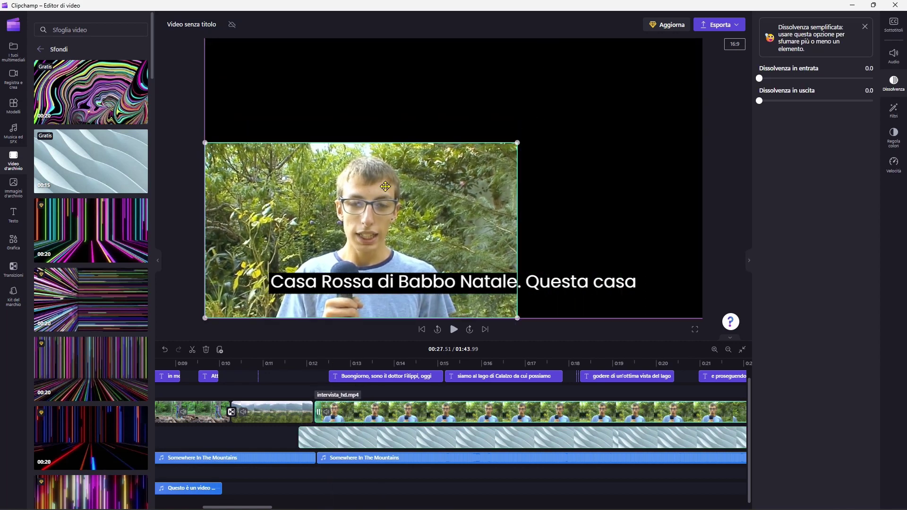
left_click_drag(381, 187, 470, 136)
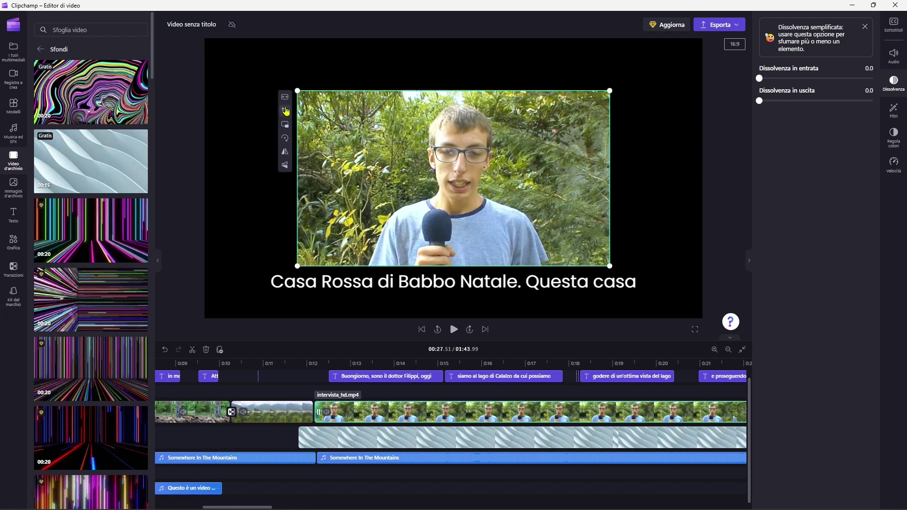
left_click(286, 124)
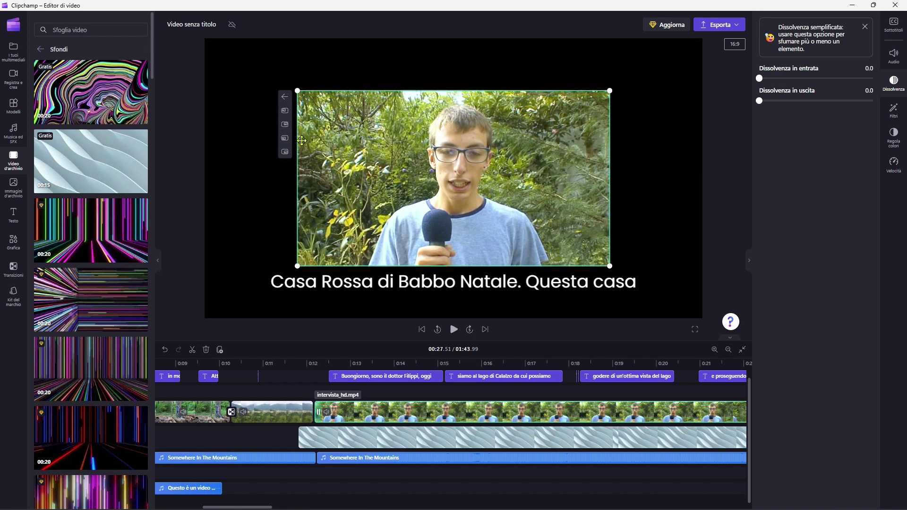
left_click(304, 145)
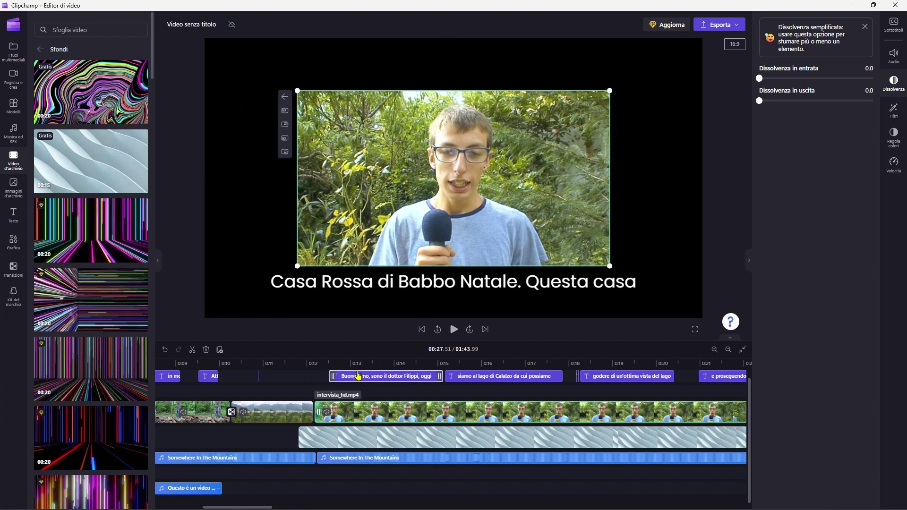
At 16.52 s, adjust the interview clip's colours with slightly lower exposure, higher contrast and saturation, and a slightly warmer temperature.
left_click(504, 362)
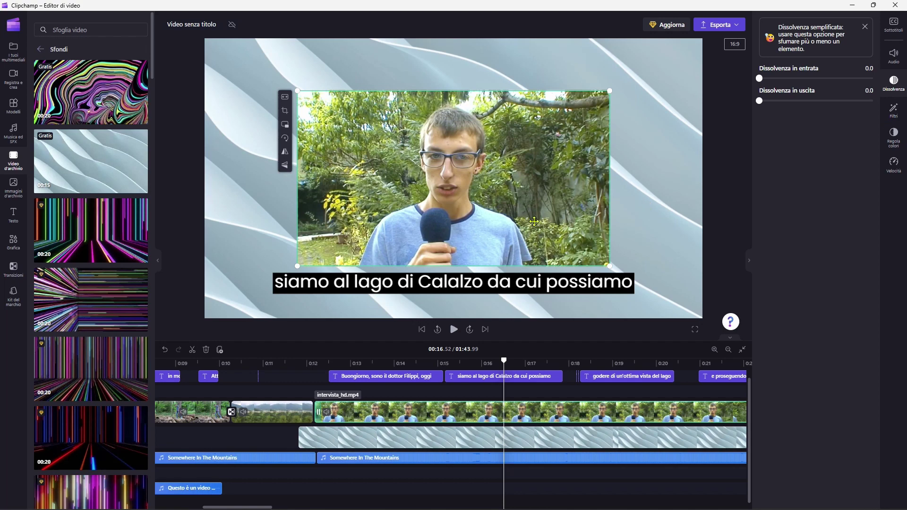
left_click(893, 137)
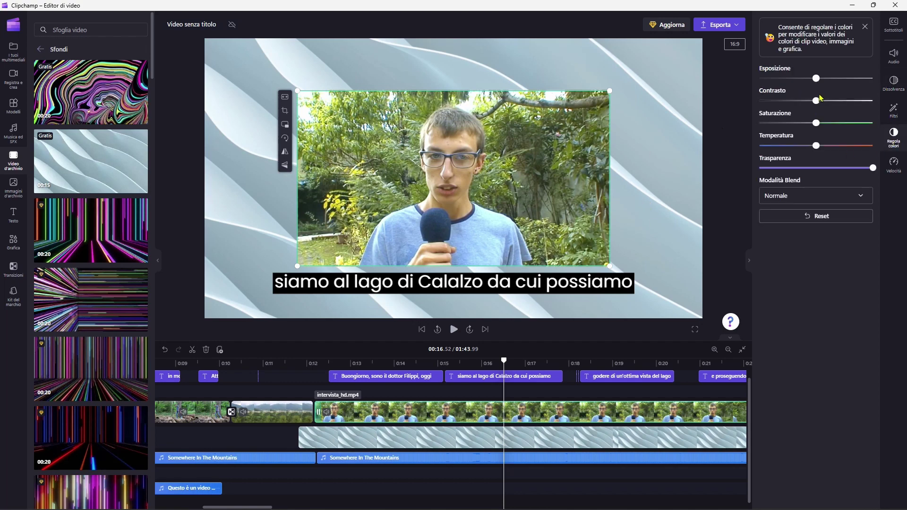
left_click_drag(813, 101, 812, 79)
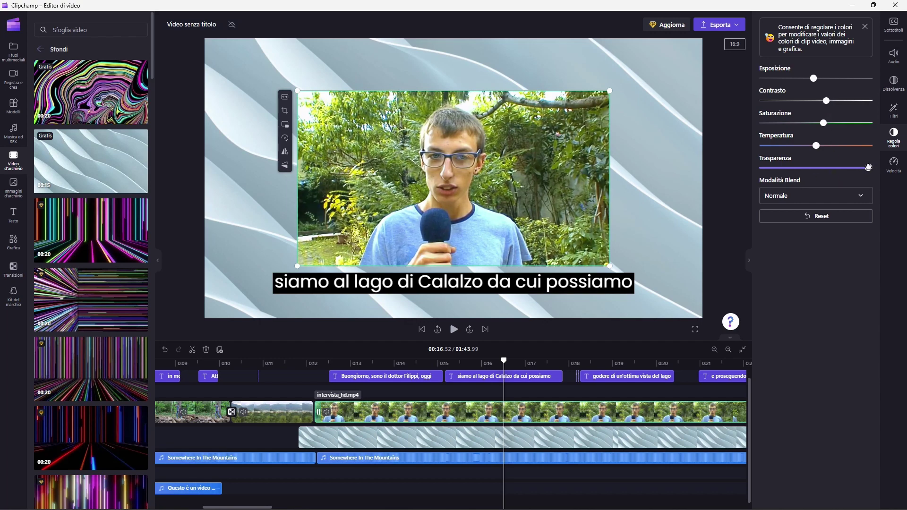
mouse_move(817, 148)
left_mouse_down()
mouse_move(830, 146)
mouse_move(817, 148)
left_mouse_up()
Compare the Scurimento and Per blend modes on the interview clip, keep Per, and play the result.
left_click(828, 199)
left_click(805, 234)
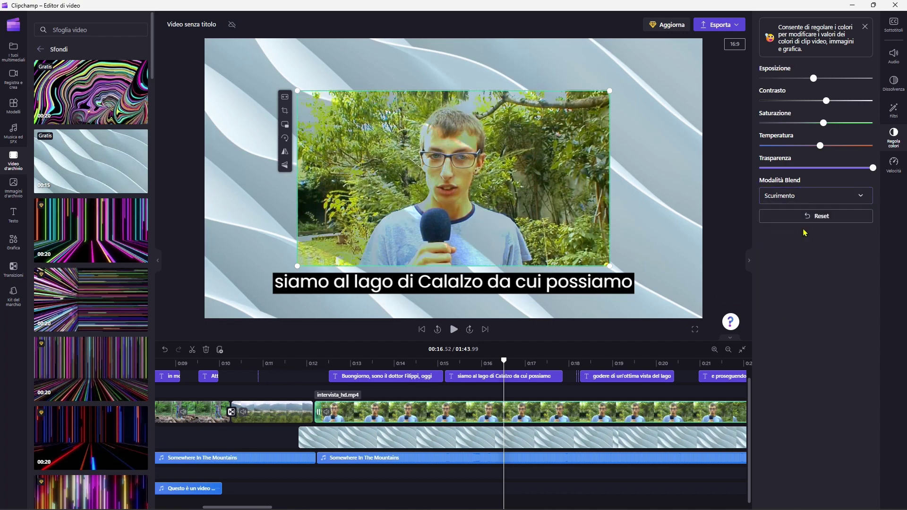
left_click(808, 197)
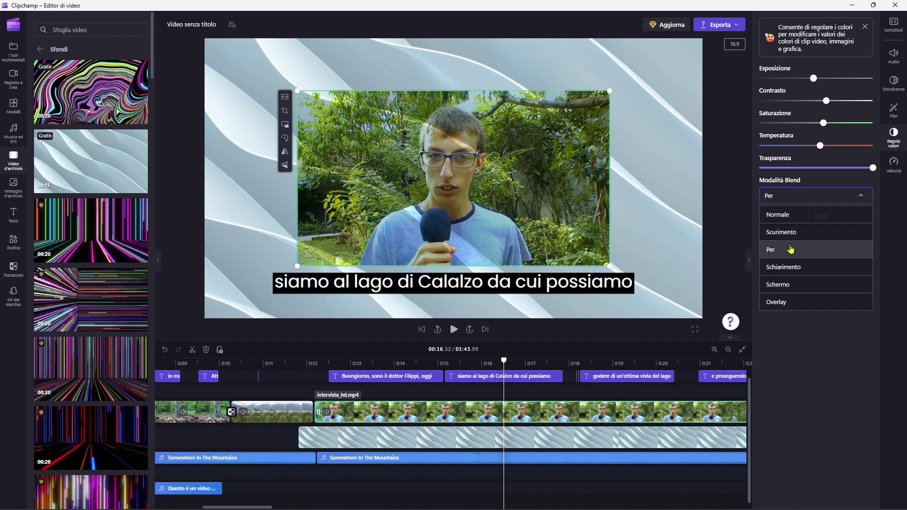
left_click(790, 249)
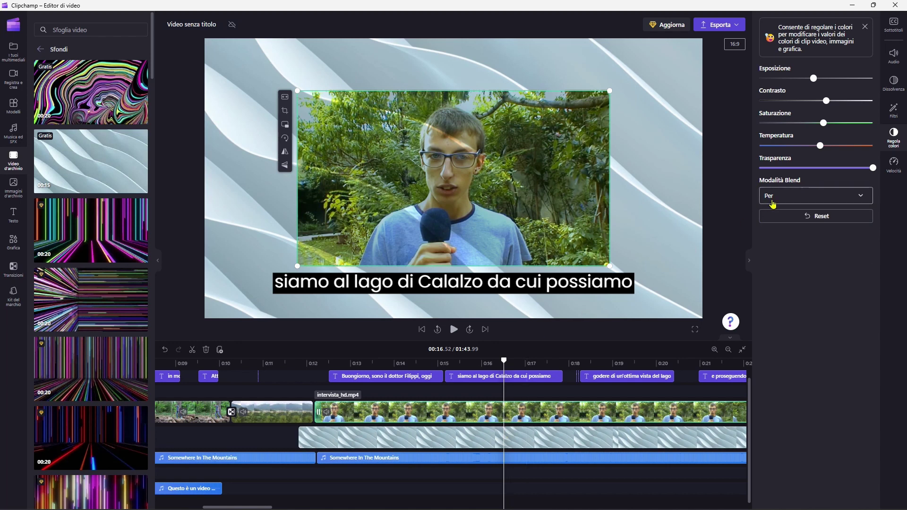
key("space")
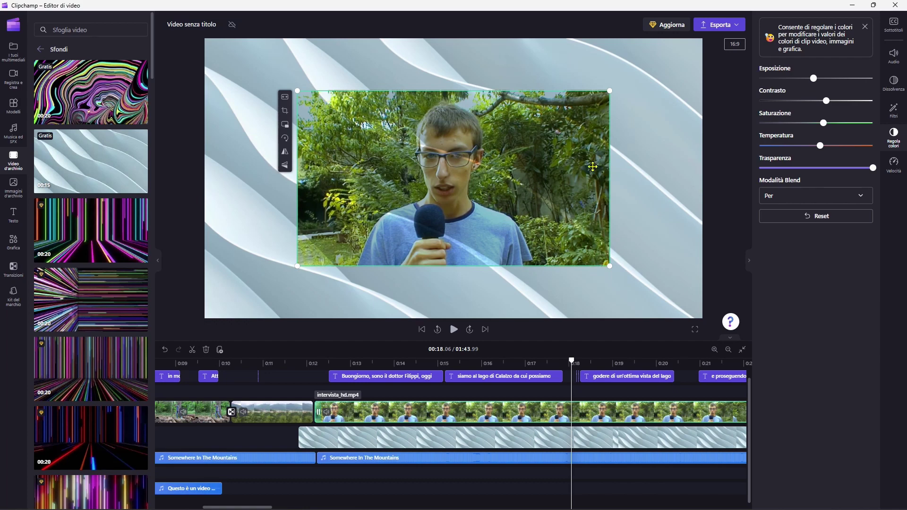
left_click(784, 195)
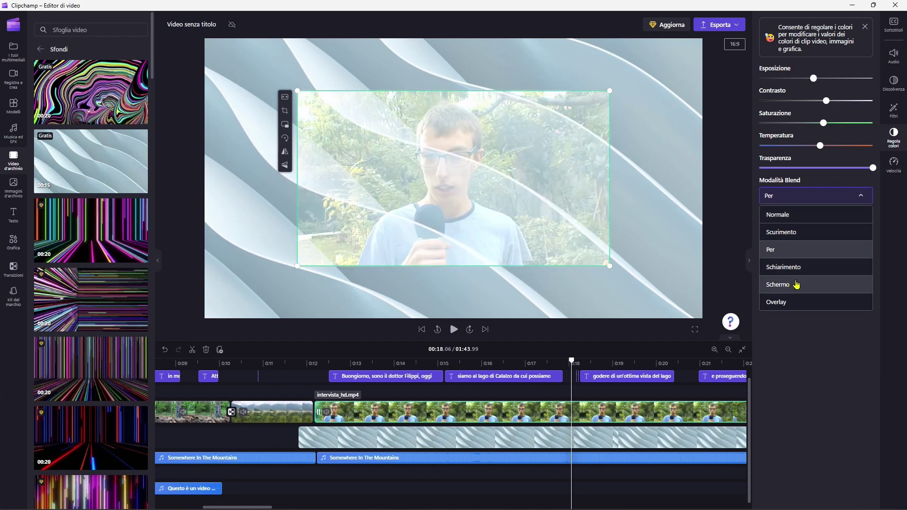
Change the video's aspect ratio to 1:1 and make the wavy background clip fill the square frame.
left_click(734, 44)
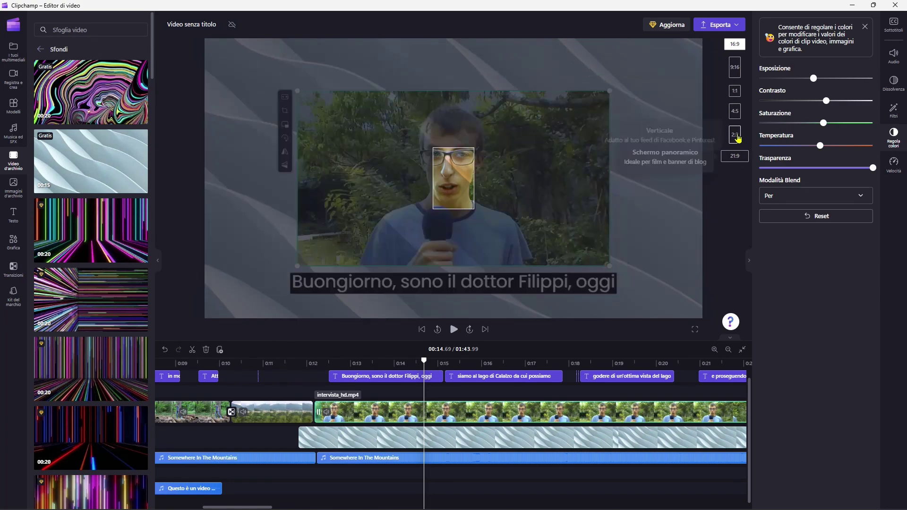
left_click(737, 96)
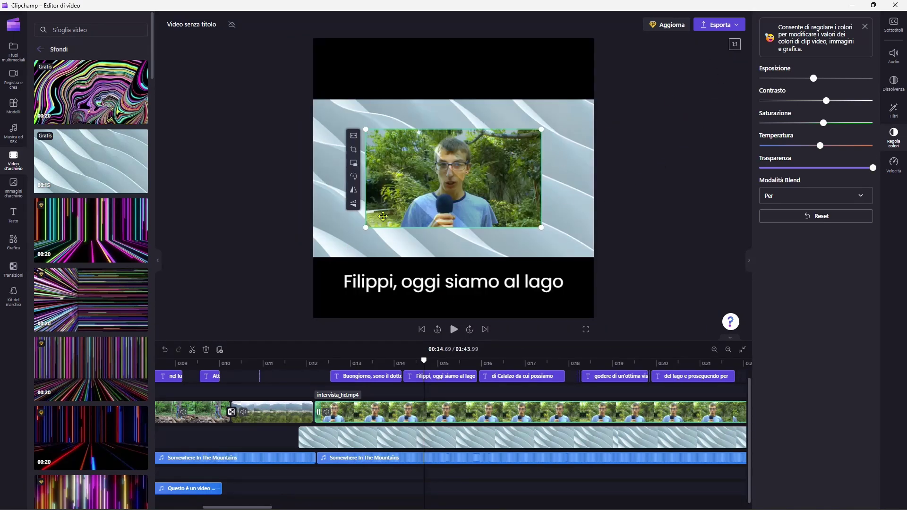
left_click(482, 440)
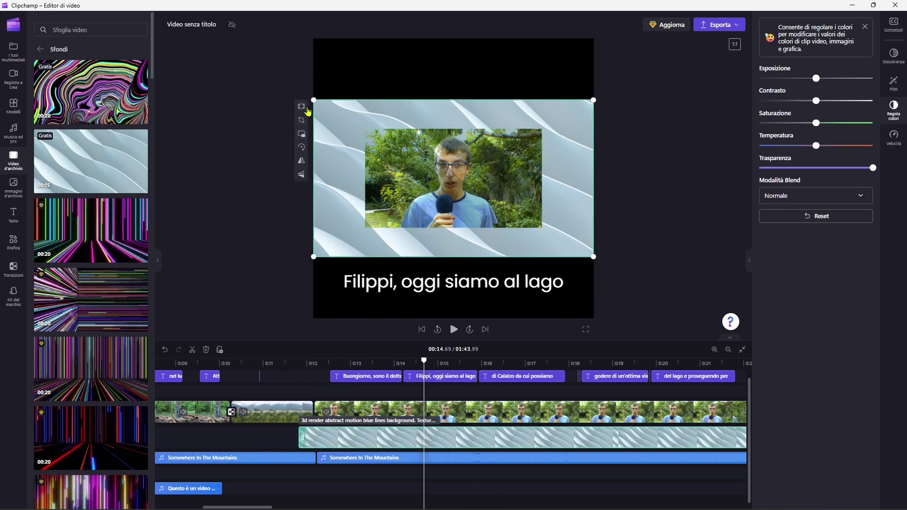
left_click(301, 109)
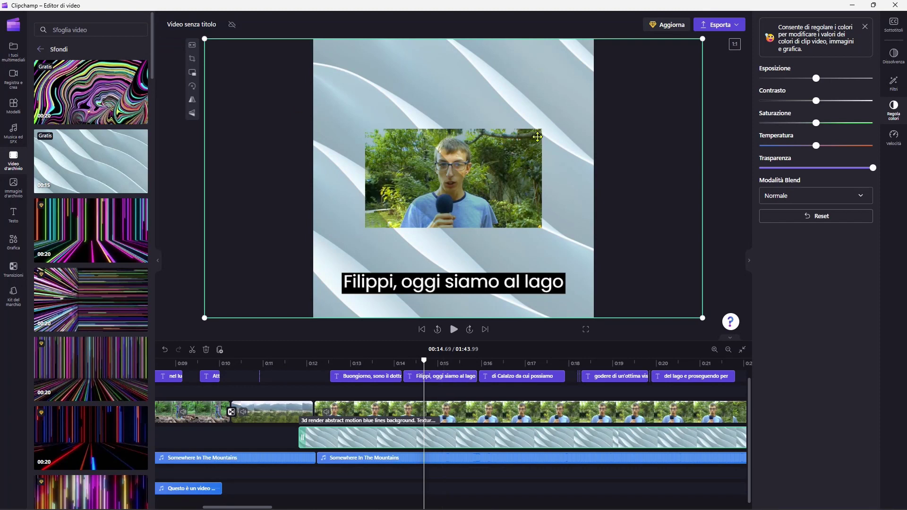
Enlarge the interview picture to nearly the full width of the square frame and centre it horizontally above the subtitles.
left_click(526, 186)
left_click_drag(540, 130, 612, 56)
left_click_drag(582, 146, 544, 144)
key("Escape")
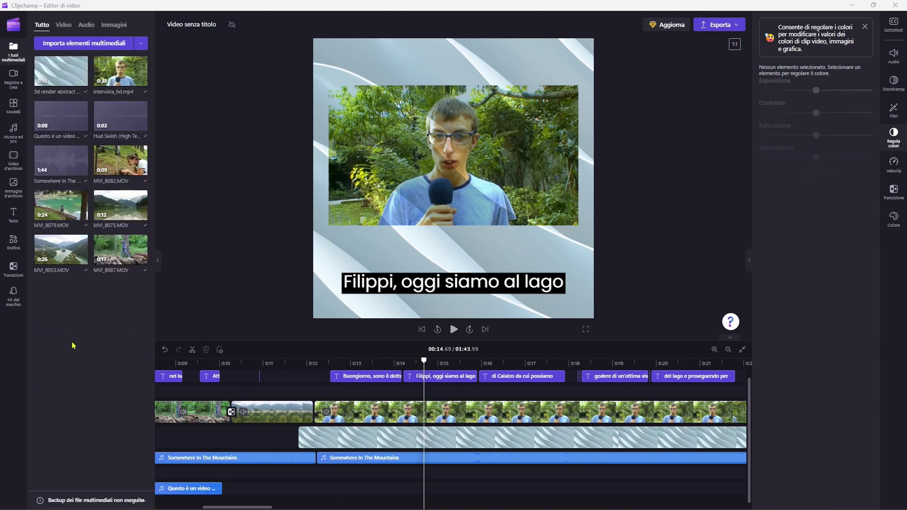
Add the Baby blue daisy sticker from the Celebrations stickers and align its start with the start of the interview clip.
left_click(12, 245)
mouse_move(53, 370)
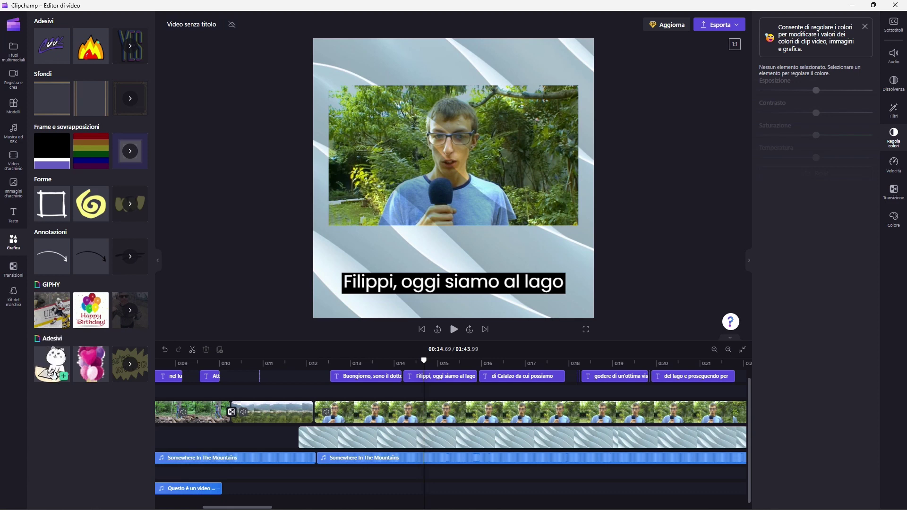
mouse_move(60, 43)
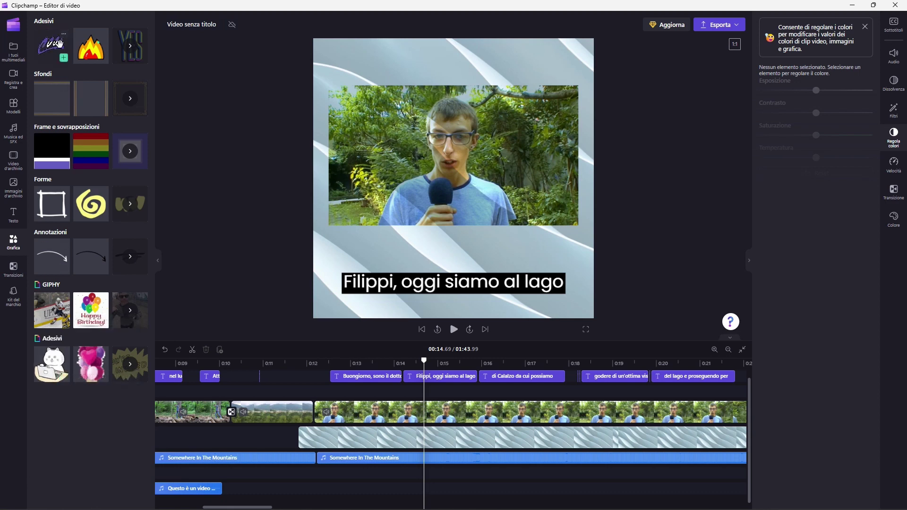
left_click(143, 52)
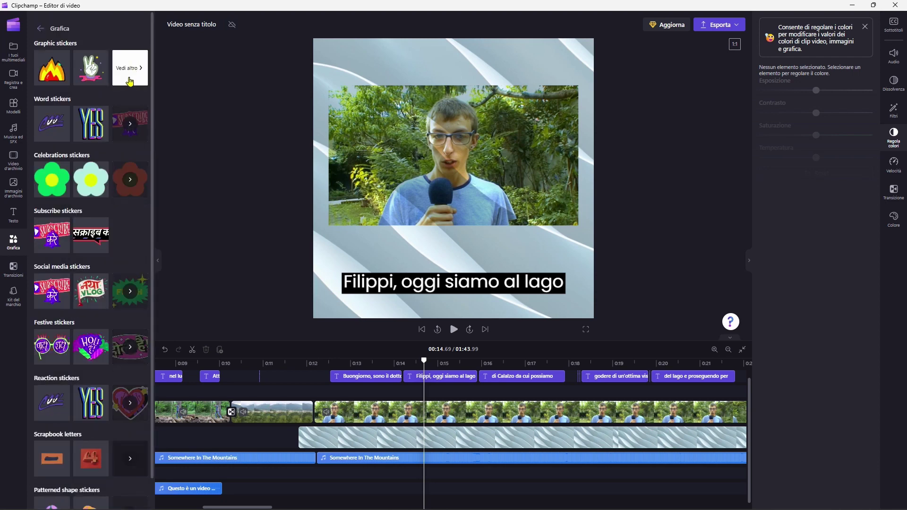
mouse_move(96, 174)
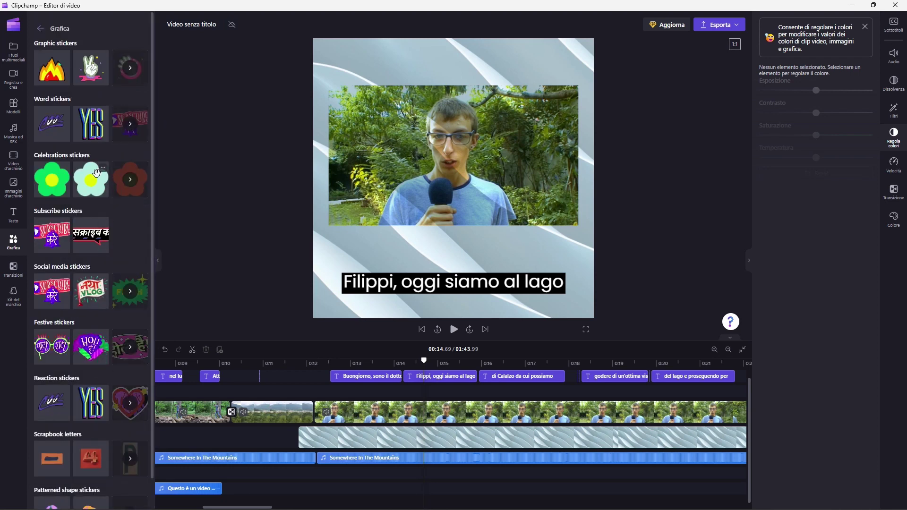
left_click_drag(96, 173, 384, 121)
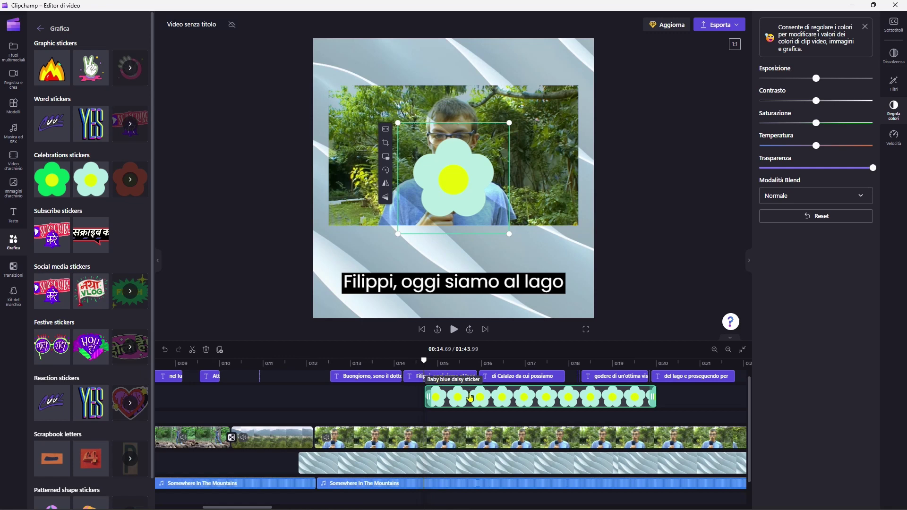
left_click_drag(467, 393, 357, 392)
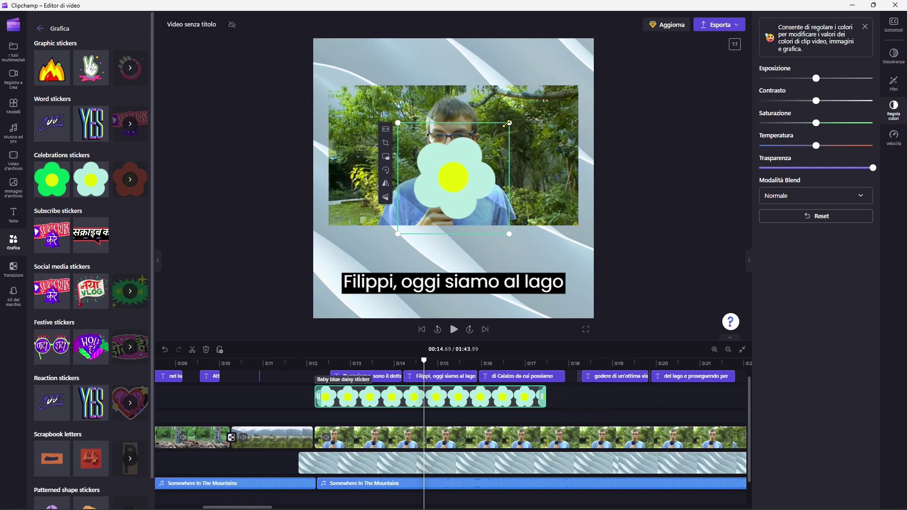
Shrink the daisy sticker to about half size in the interview picture's lower-left corner and make its colour temperature slightly cooler.
left_click_drag(509, 123, 454, 179)
left_click_drag(420, 209, 349, 206)
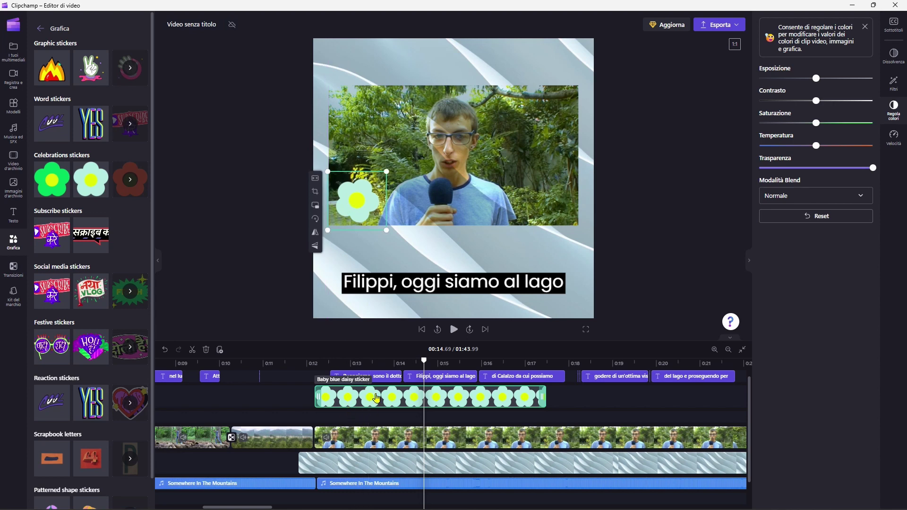
left_click_drag(815, 146, 794, 145)
Apply the Radiale filter to the daisy sticker.
left_click(893, 84)
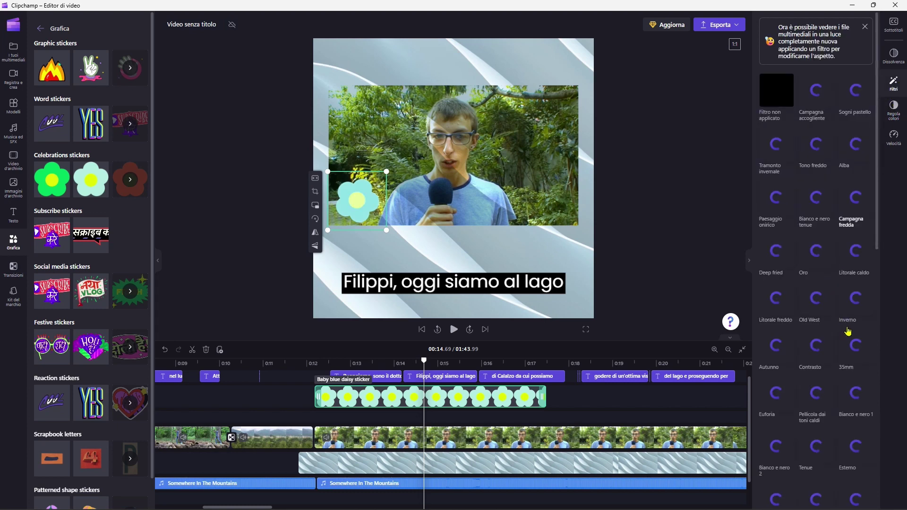
scroll(866, 344, "down", 5)
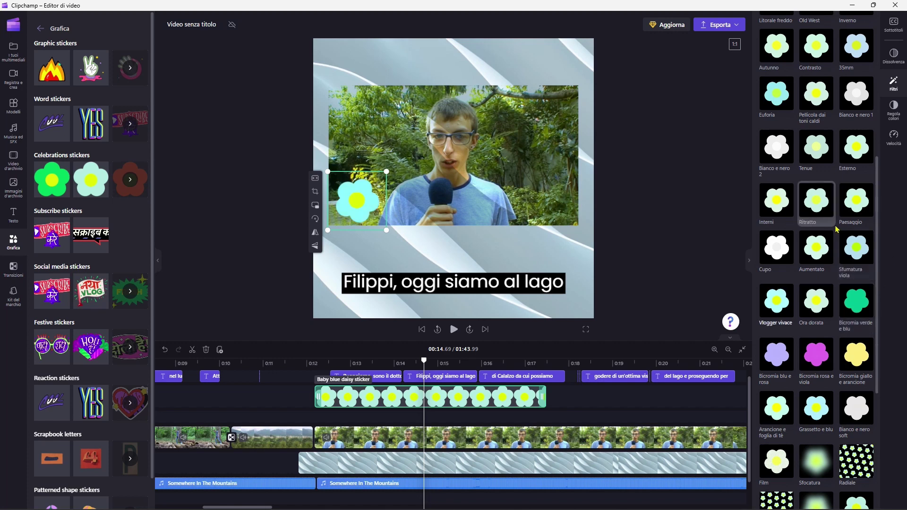
scroll(816, 355, "down", 2)
scroll(816, 354, "down", 2)
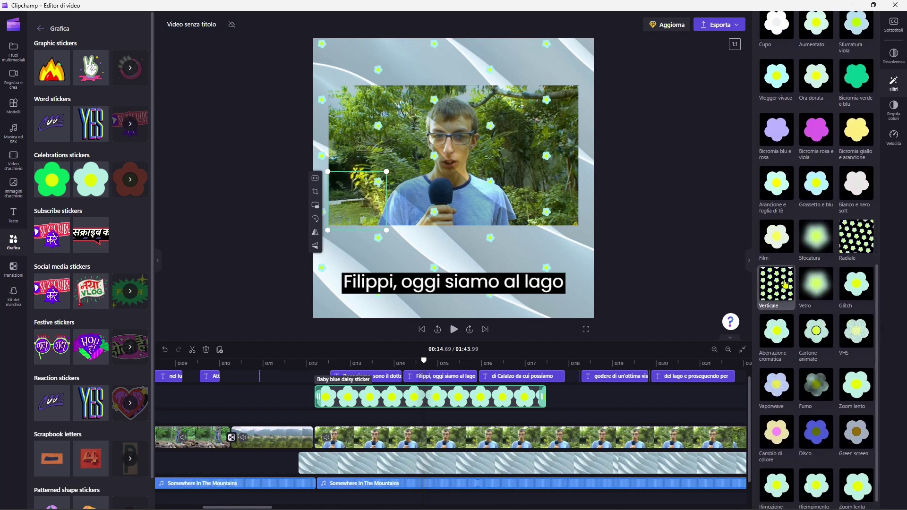
left_click(856, 239)
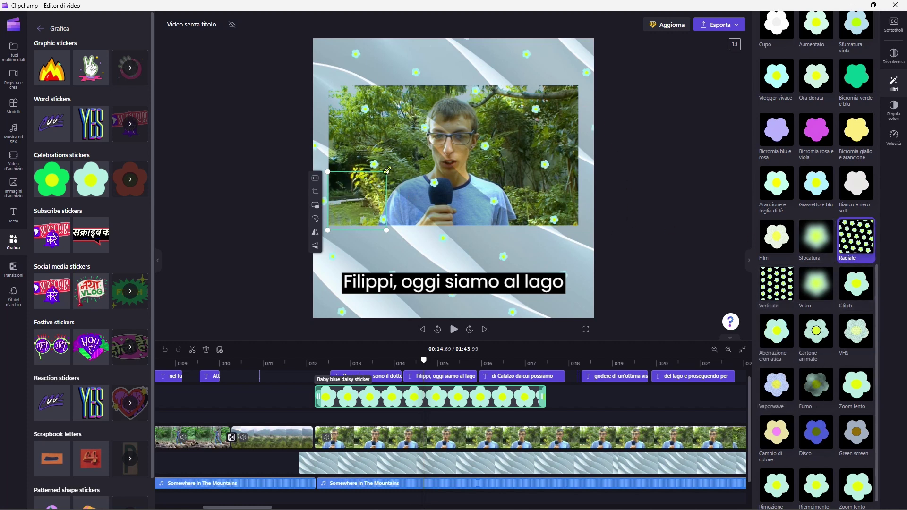
Enlarge the daisy sticker to roughly twice its size and play the filtered pattern over the interview.
left_click_drag(387, 171, 444, 120)
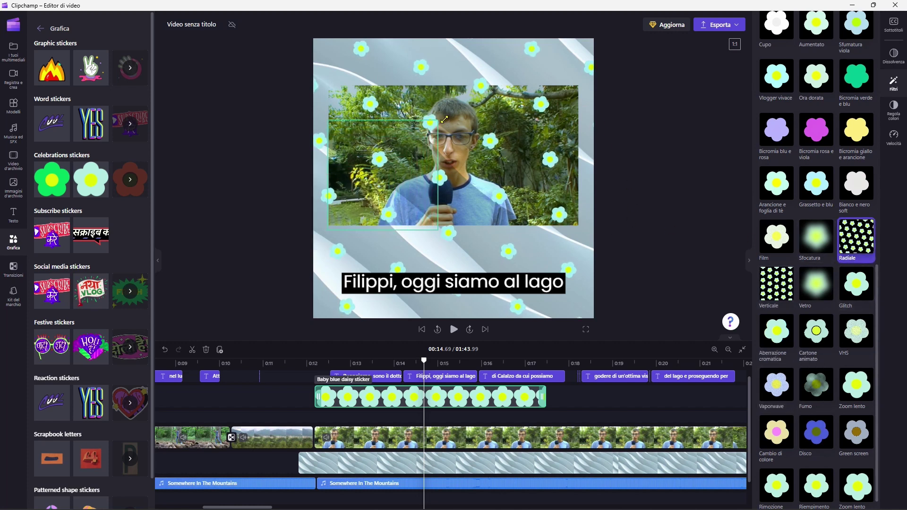
left_click(312, 362)
key("space")
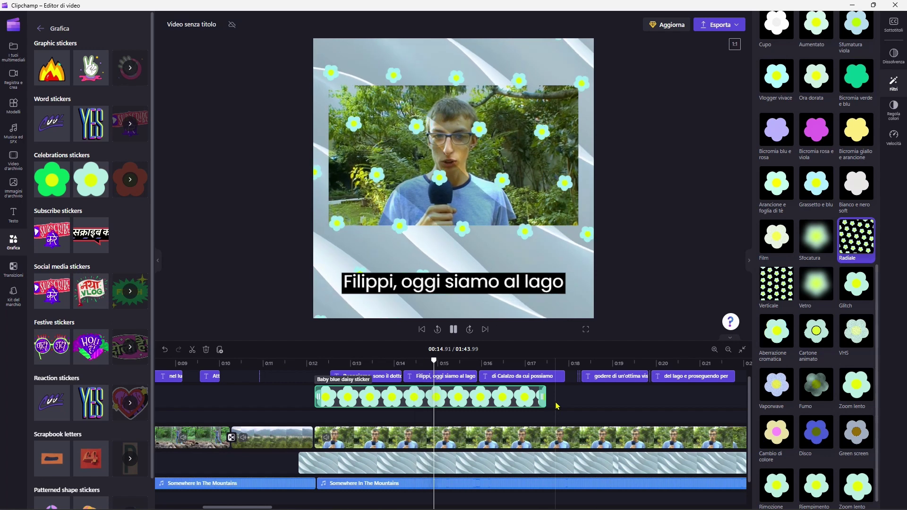
key("space")
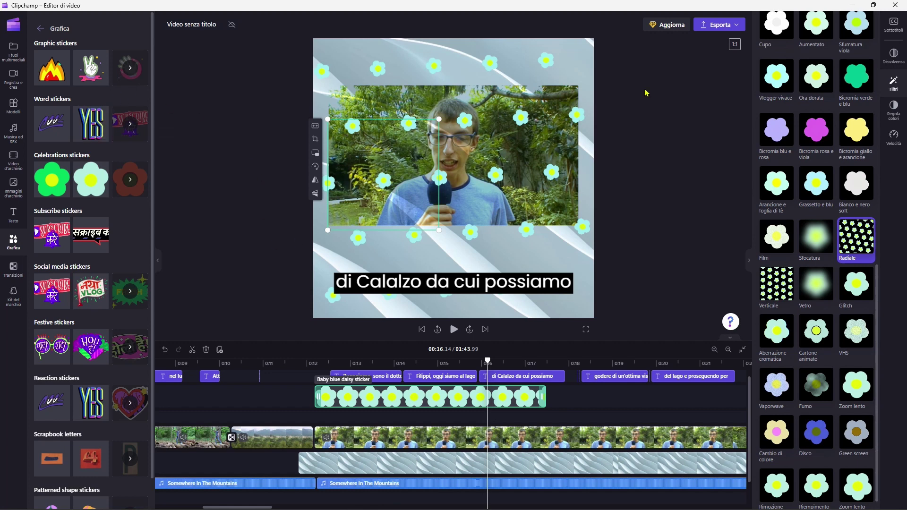
Examine the brand kit options and the media import sources, including importing from a phone.
left_click(13, 296)
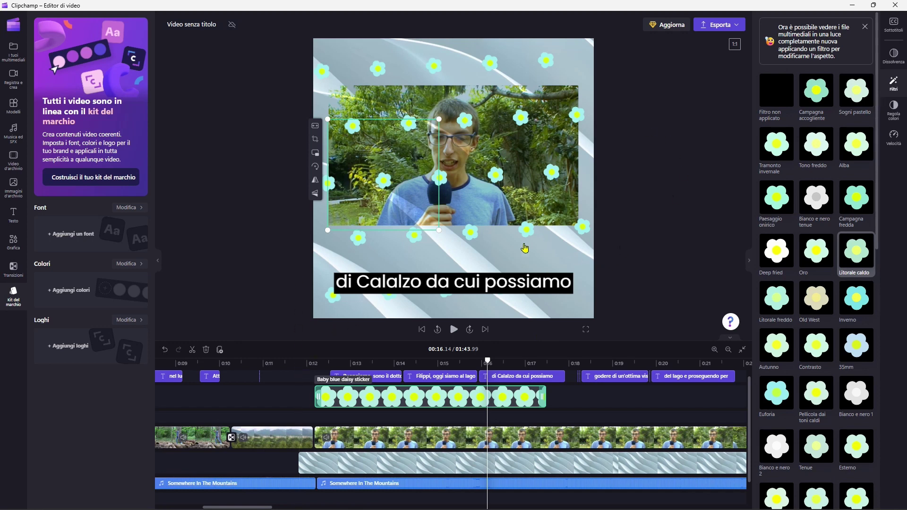
left_click(255, 274)
left_click(13, 51)
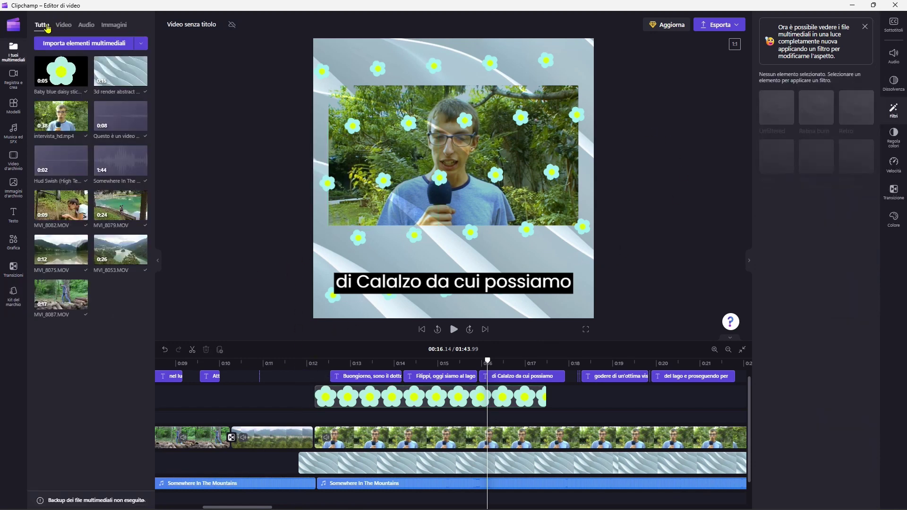
left_click(141, 43)
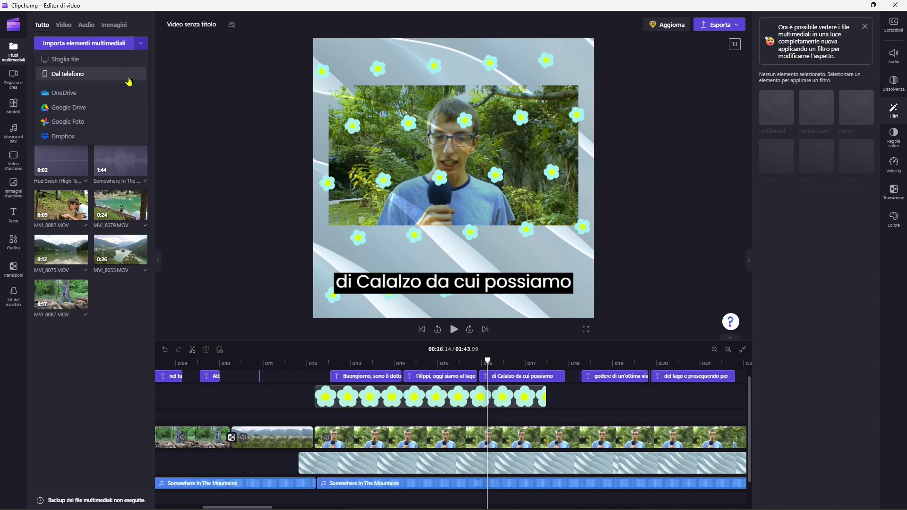
left_click(85, 74)
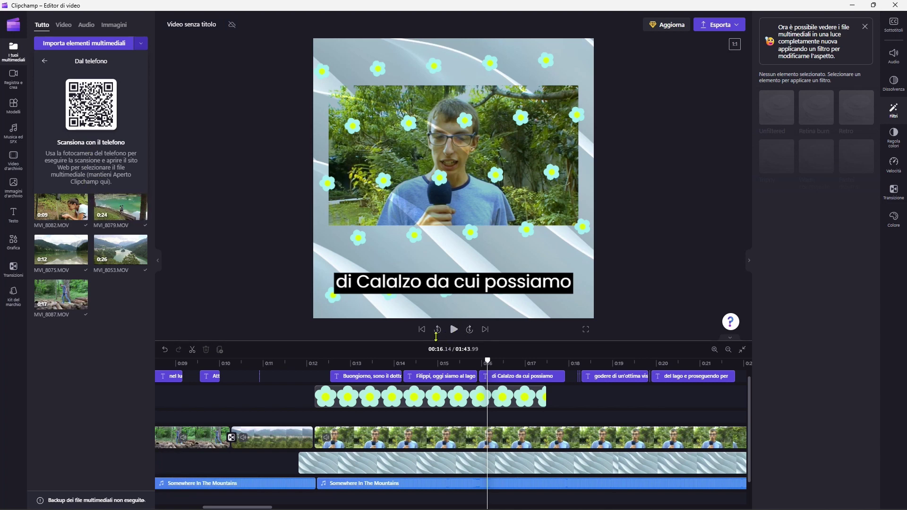
left_click(45, 60)
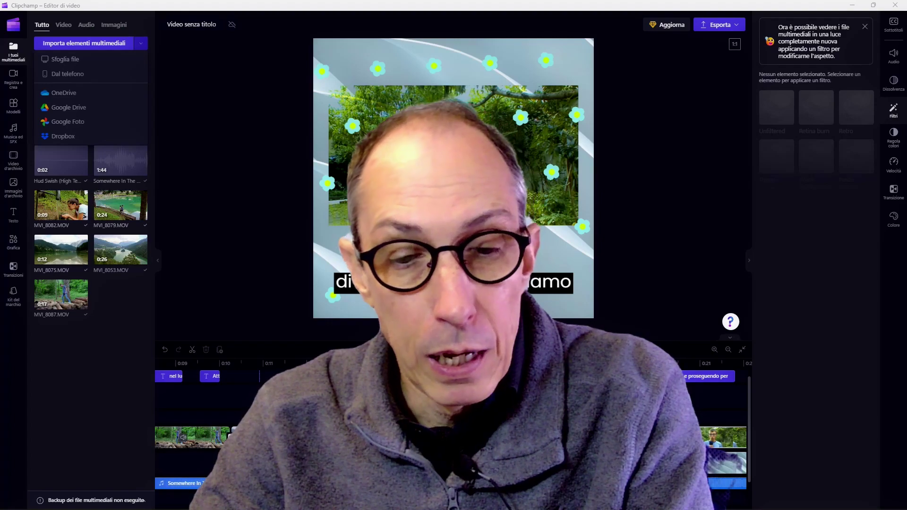
Trim the end of the MVI_8053.MOV clip before the interview back to about 11 s on the timeline.
left_click(309, 436)
left_click_drag(311, 438, 260, 435)
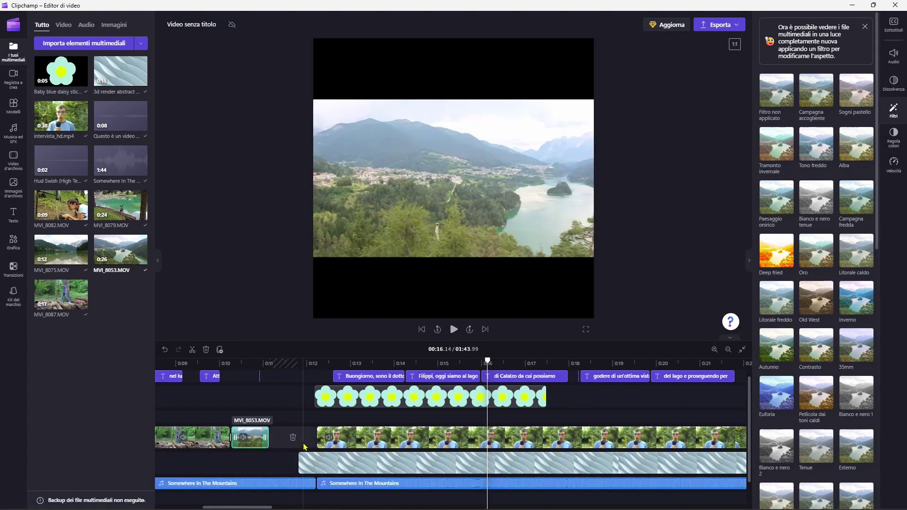